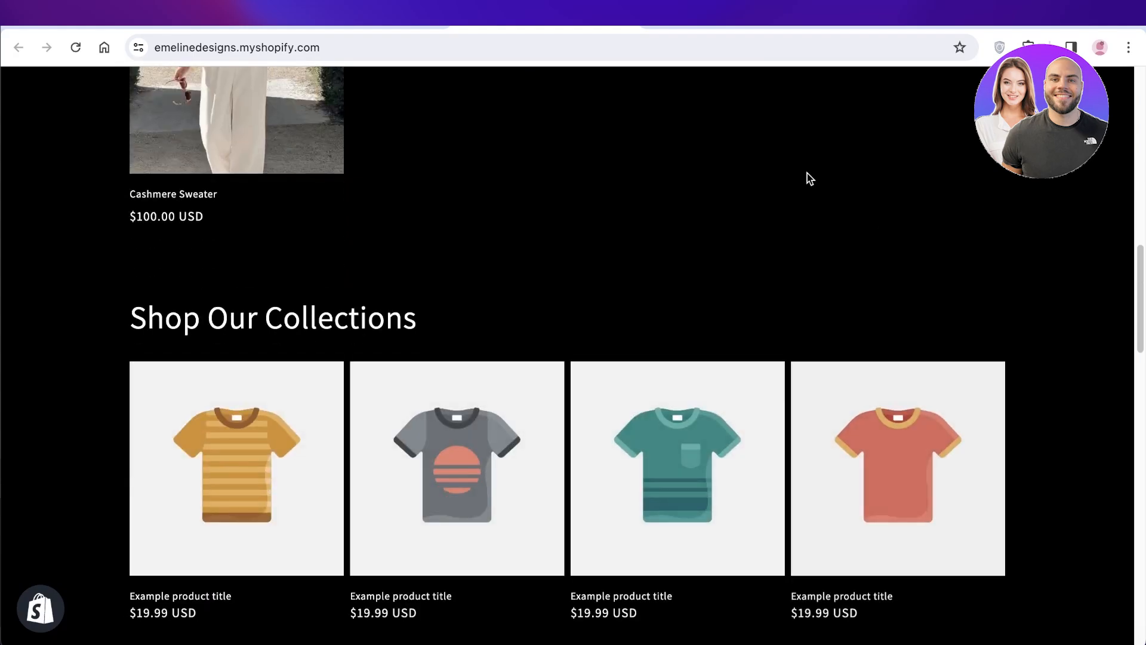
pyautogui.scroll(-5, 1068, 175)
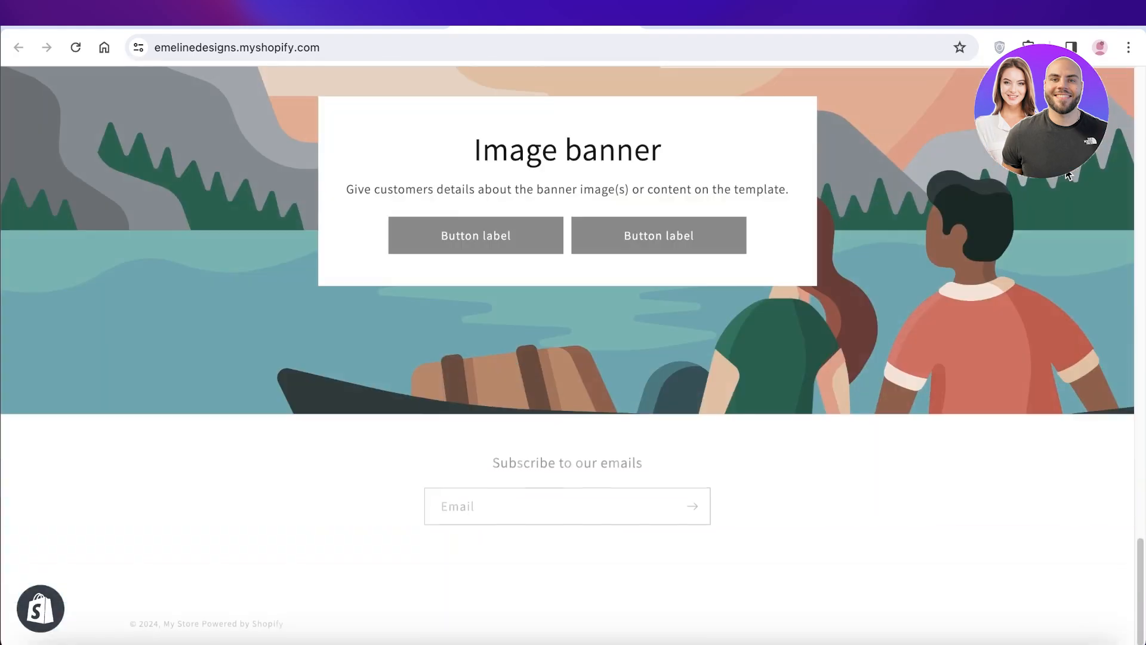
# Scroll through the live storefront, then switch to the admin's Online Store Themes page.
pyautogui.scroll(20, 1069, 175)
pyautogui.scroll(6, 690, 172)
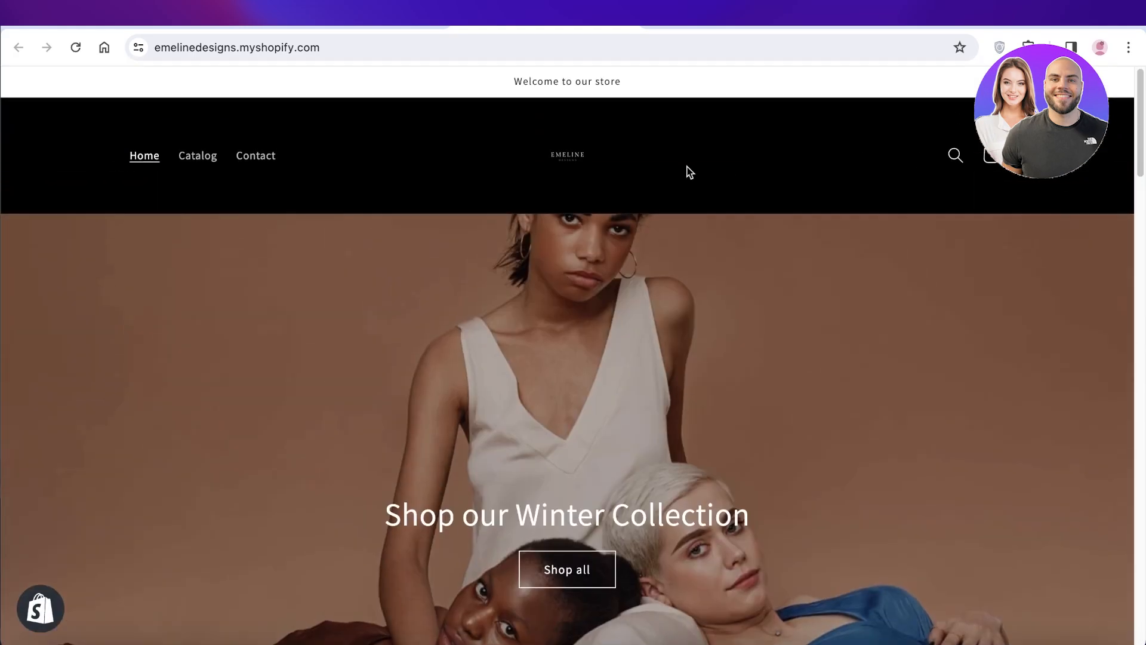
pyautogui.click(338, 25)
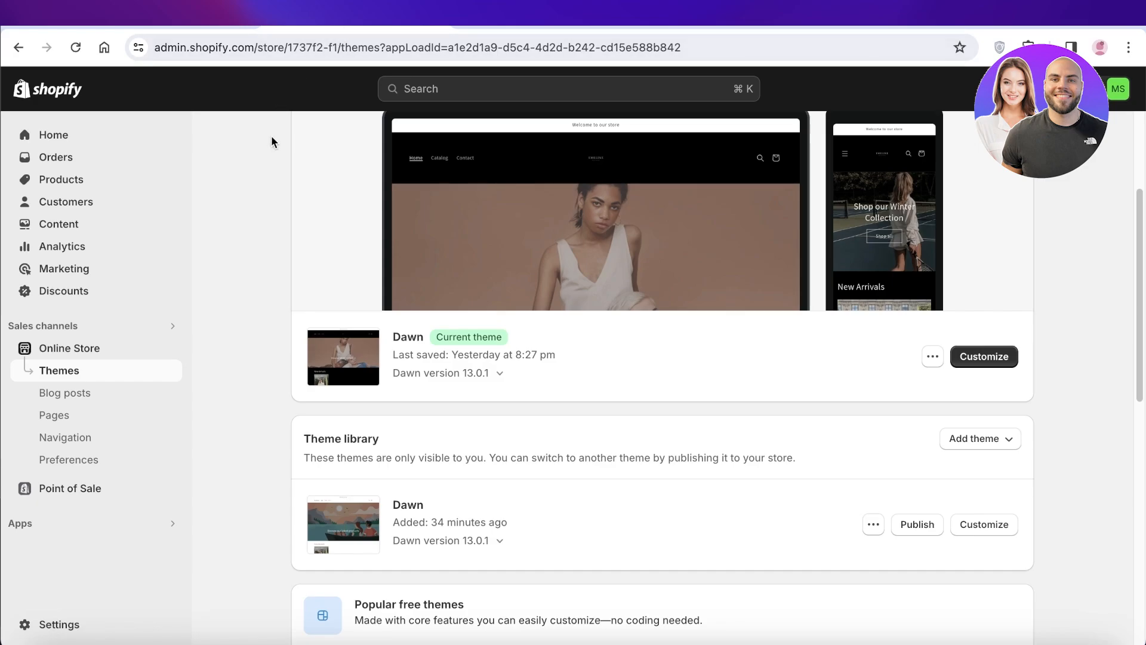
# Open the library Dawn theme in the editor and load Canva in a new tab.
pyautogui.click(962, 523)
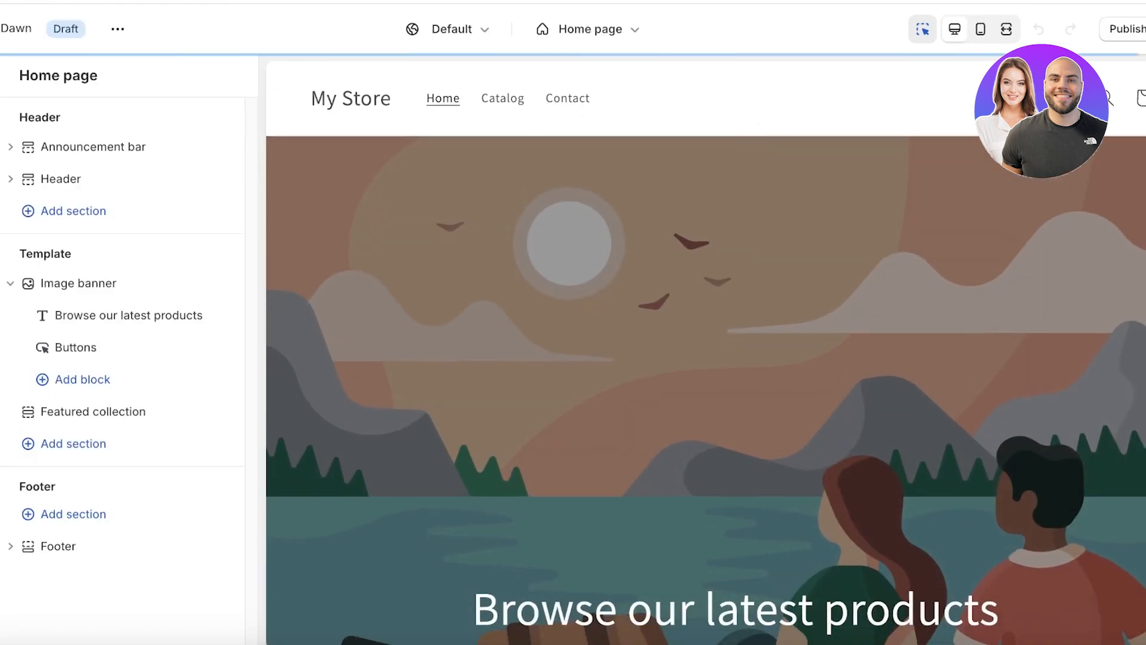
pyautogui.press('super+t')
pyautogui.write('canva')
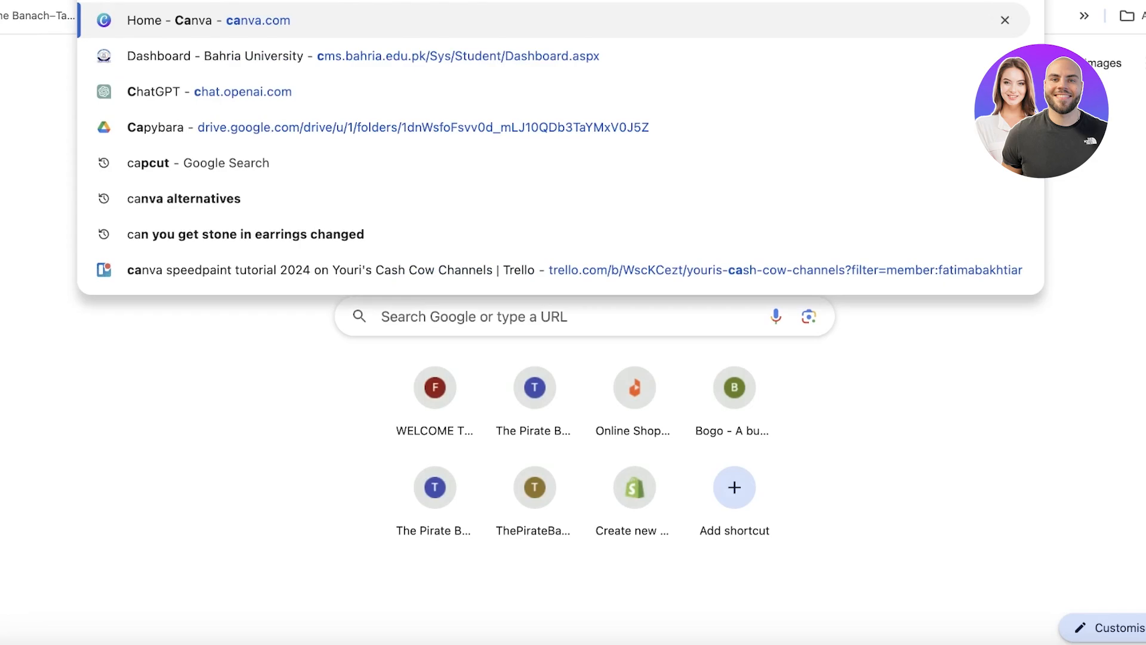
pyautogui.press('Return')
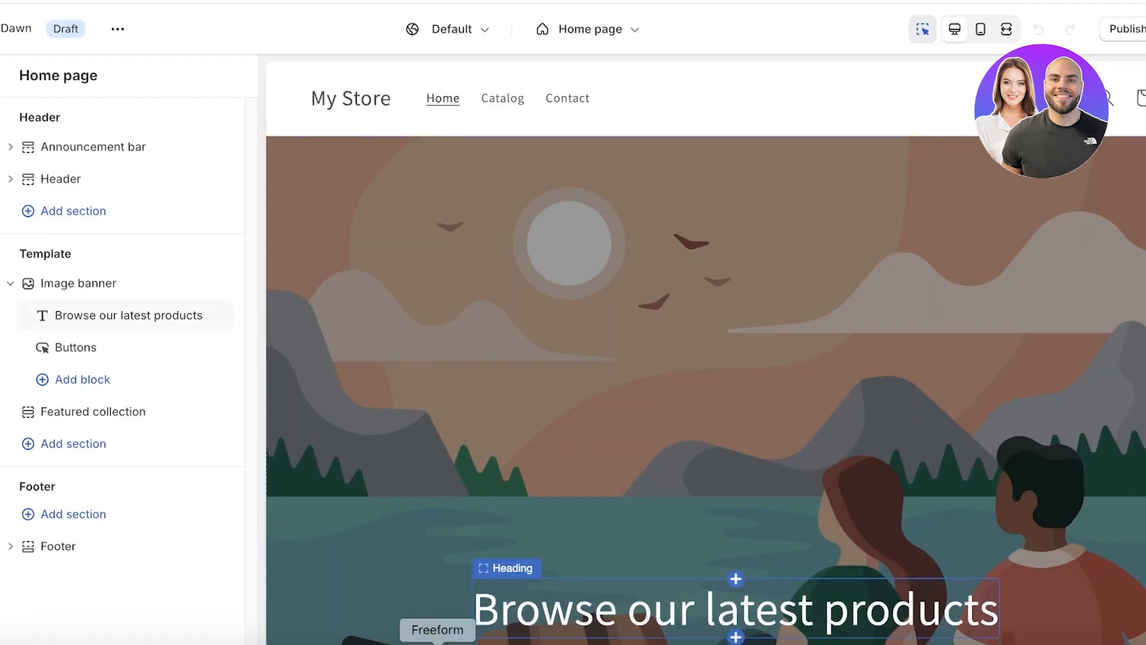
# Review the notes of planned page sections, then select the header in the preview.
pyautogui.click(400, 642)
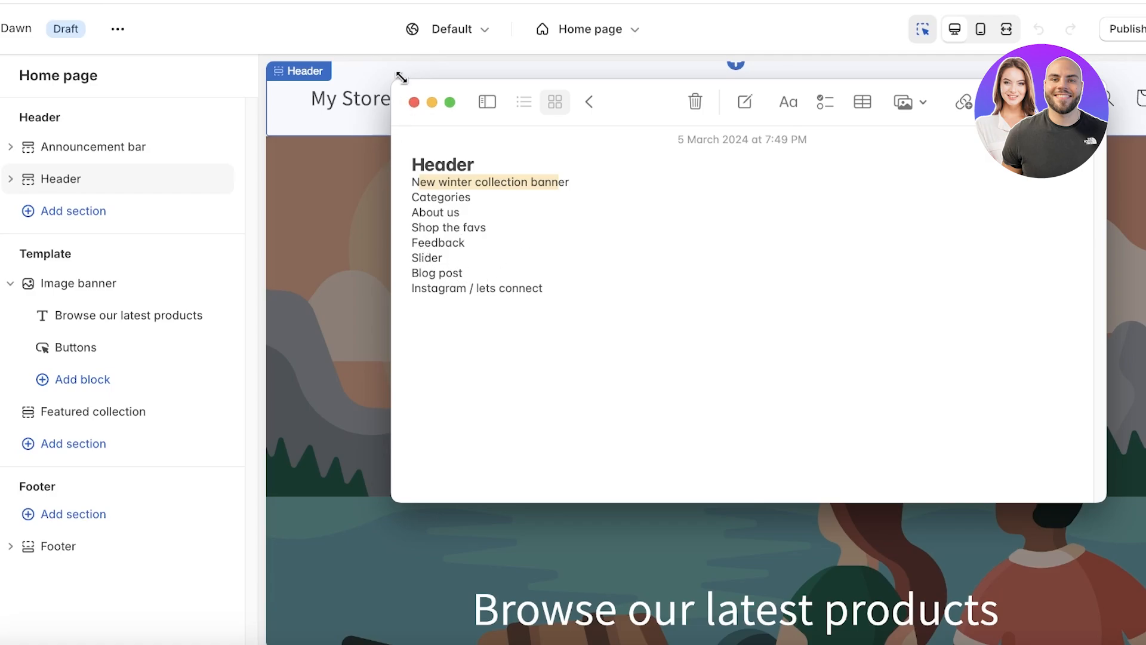
pyautogui.click(414, 103)
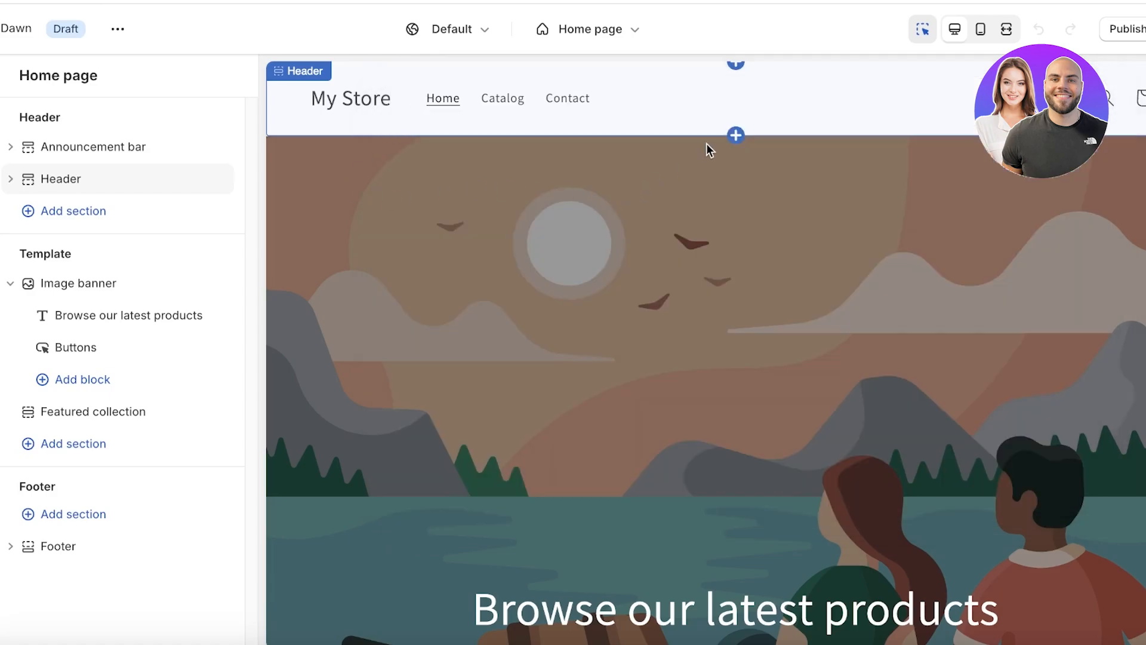
pyautogui.click(640, 94)
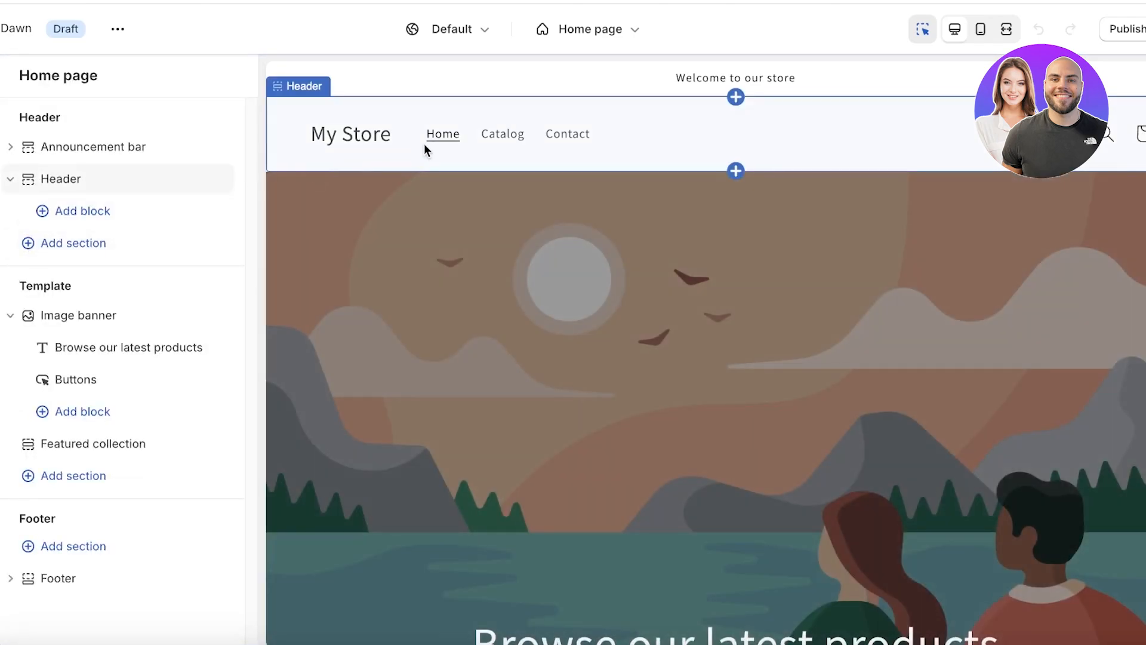
# Apply color Scheme 4 to the header.
pyautogui.click(427, 144)
pyautogui.scroll(-10, 84, 277)
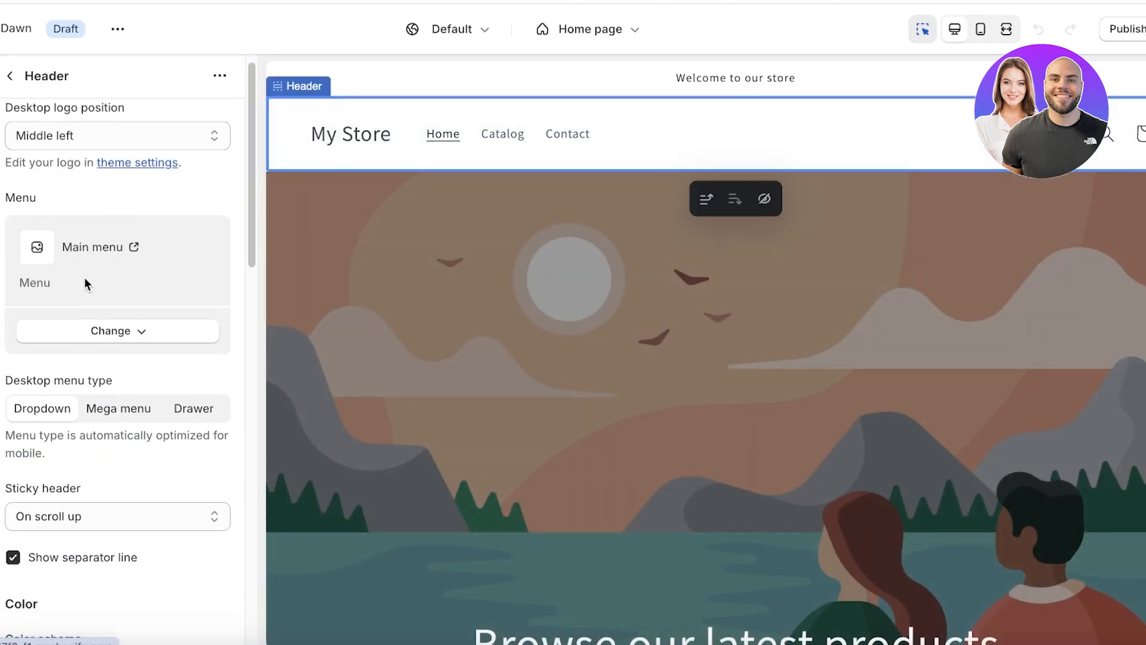
pyautogui.scroll(4, 48, 227)
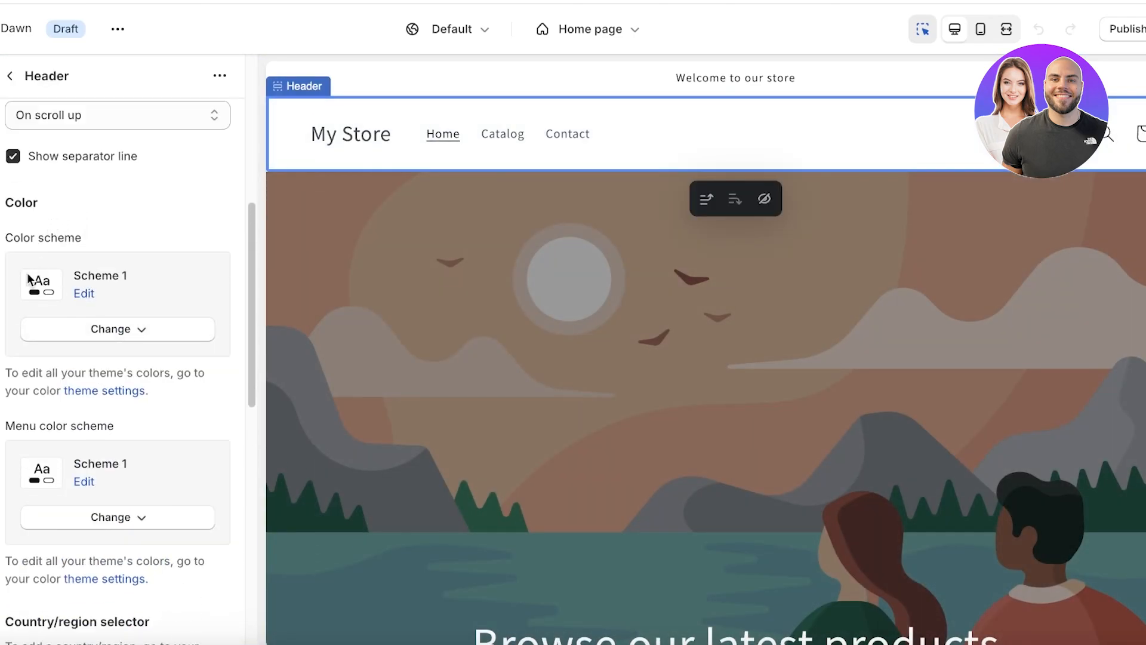
pyautogui.click(79, 338)
pyautogui.click(72, 506)
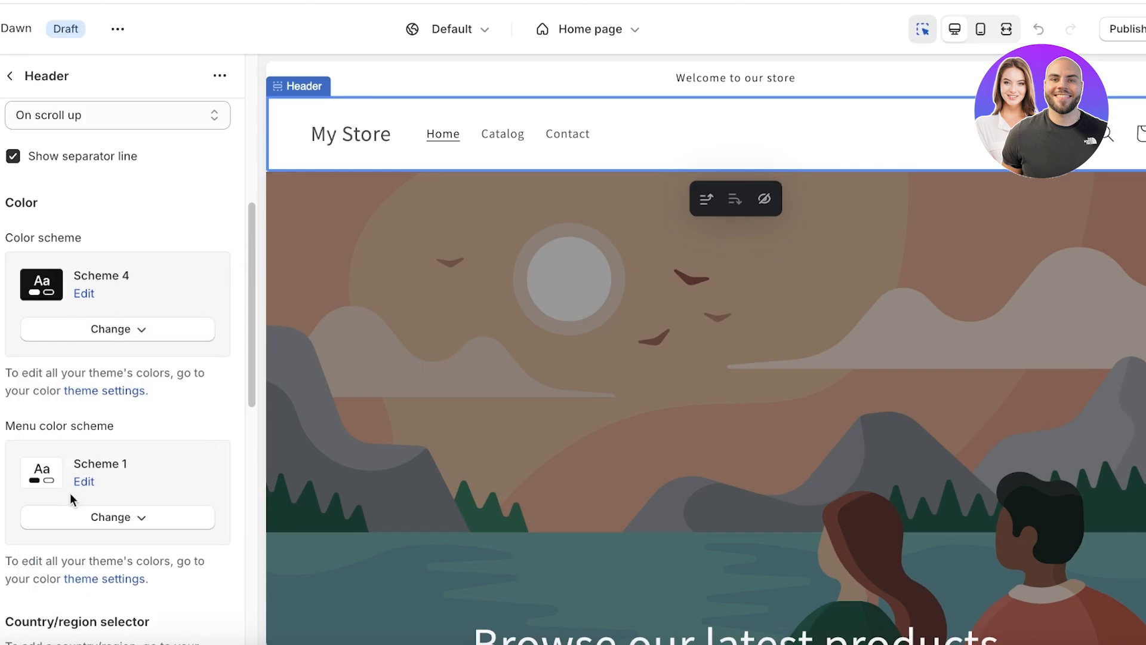
# Edit Scheme 4 so its background is pure black #000000.
pyautogui.click(110, 343)
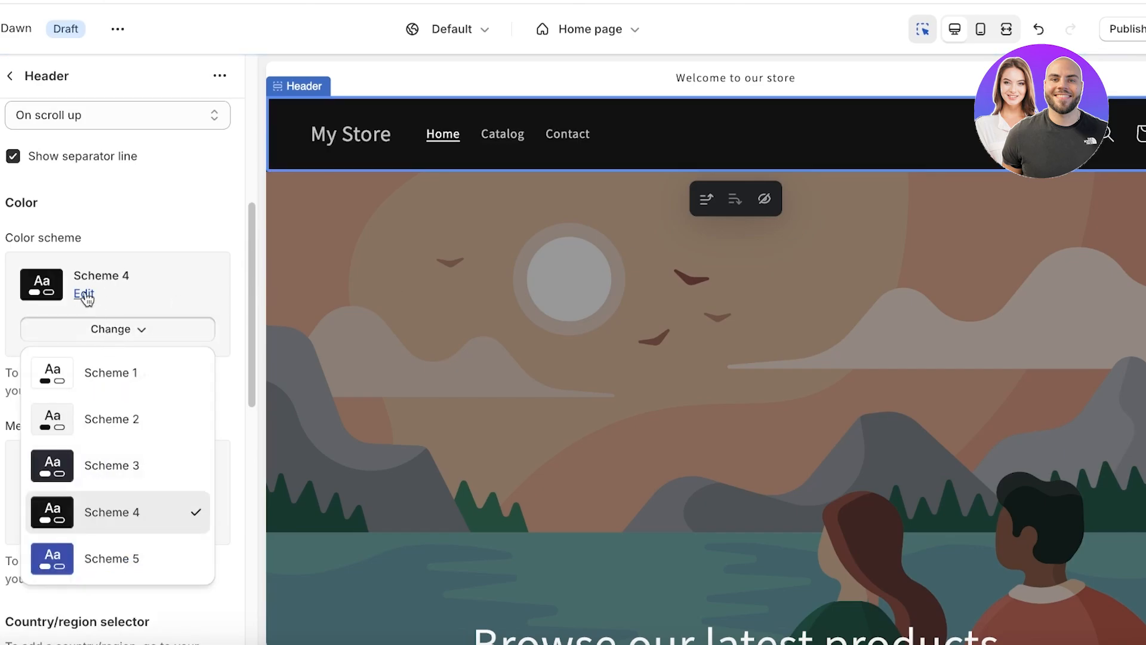
pyautogui.click(86, 295)
pyautogui.click(23, 246)
pyautogui.moveTo(71, 296); pyautogui.dragTo(28, 442)
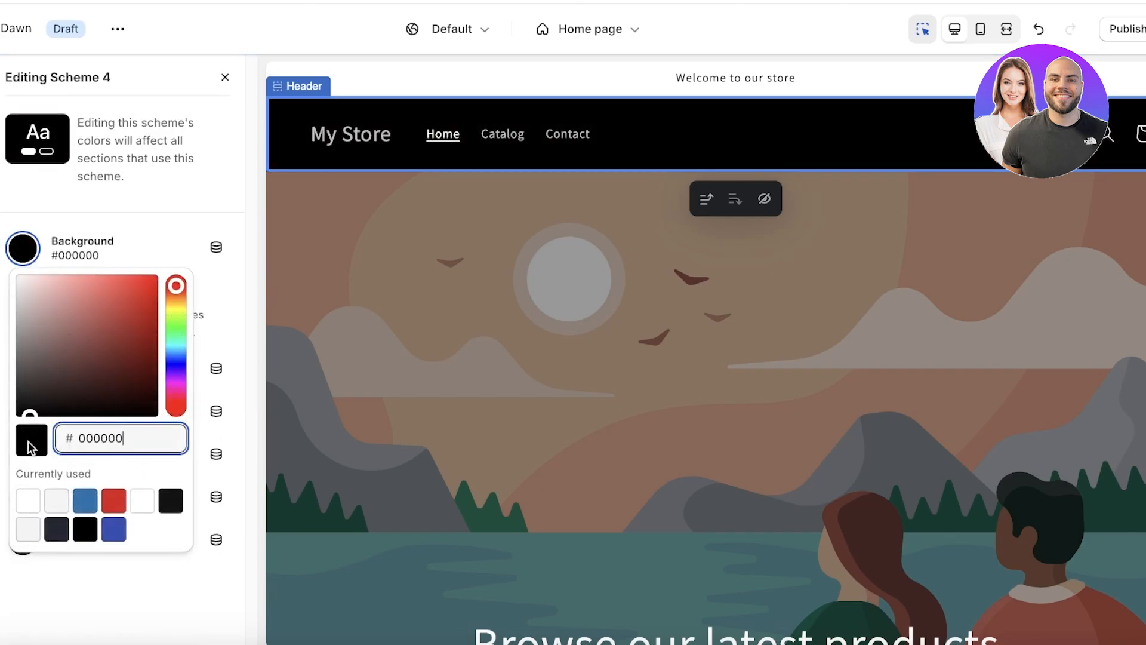
pyautogui.click(188, 228)
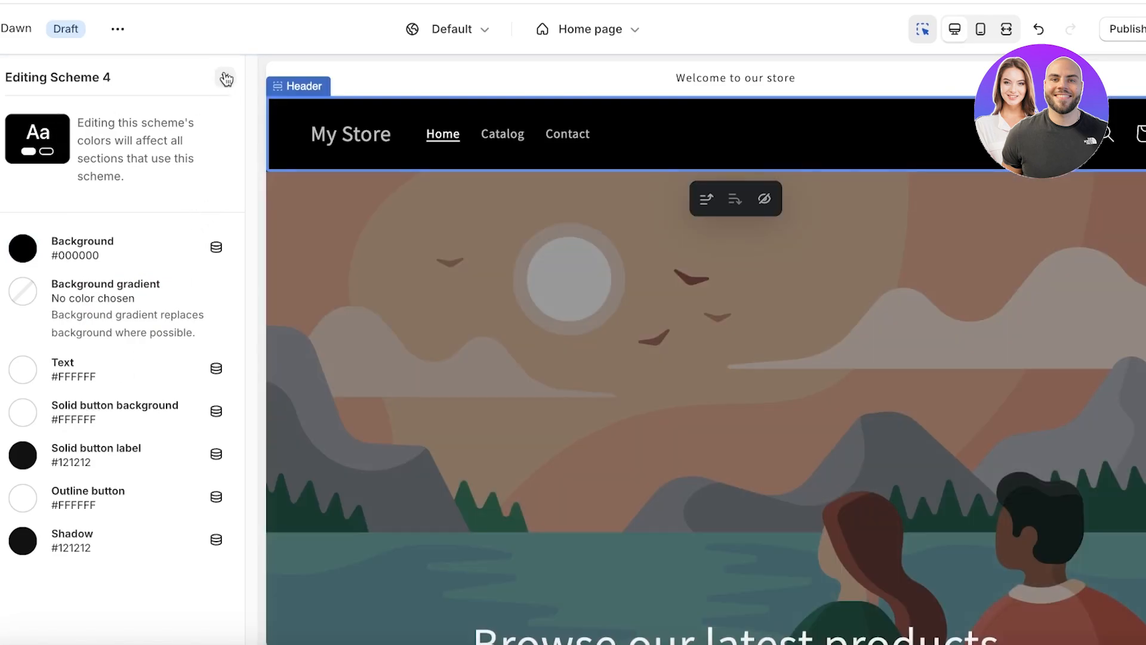
pyautogui.click(225, 78)
# Set the cart type to Page and open the logo image picker.
pyautogui.scroll(-8, 133, 302)
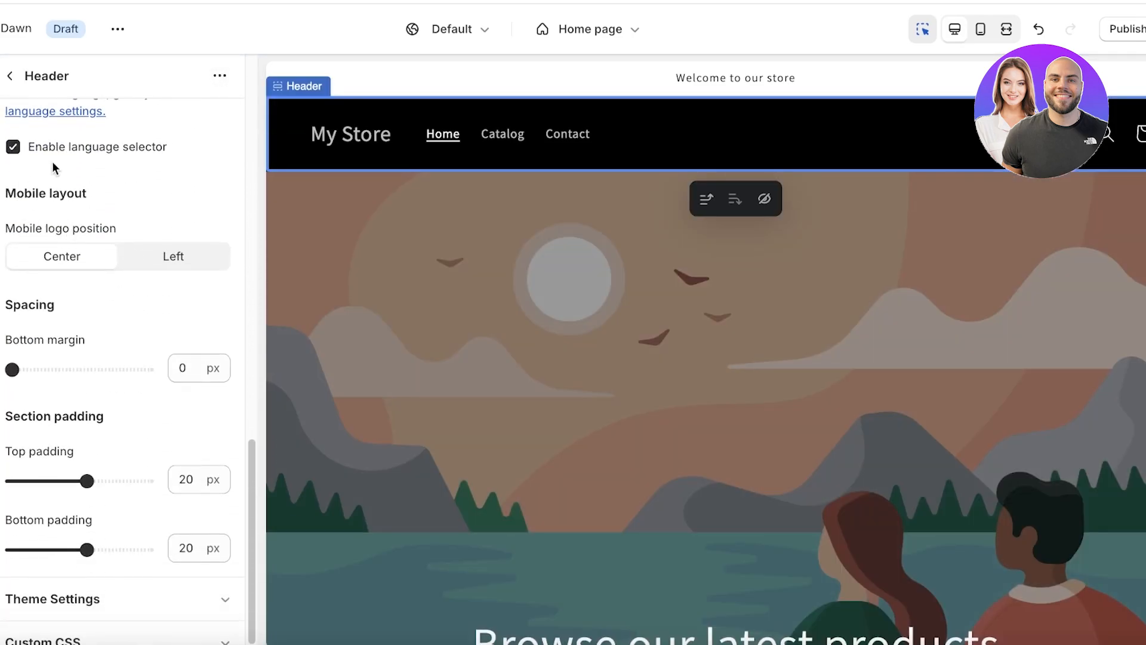
pyautogui.scroll(3, 122, 245)
pyautogui.scroll(-1, 81, 261)
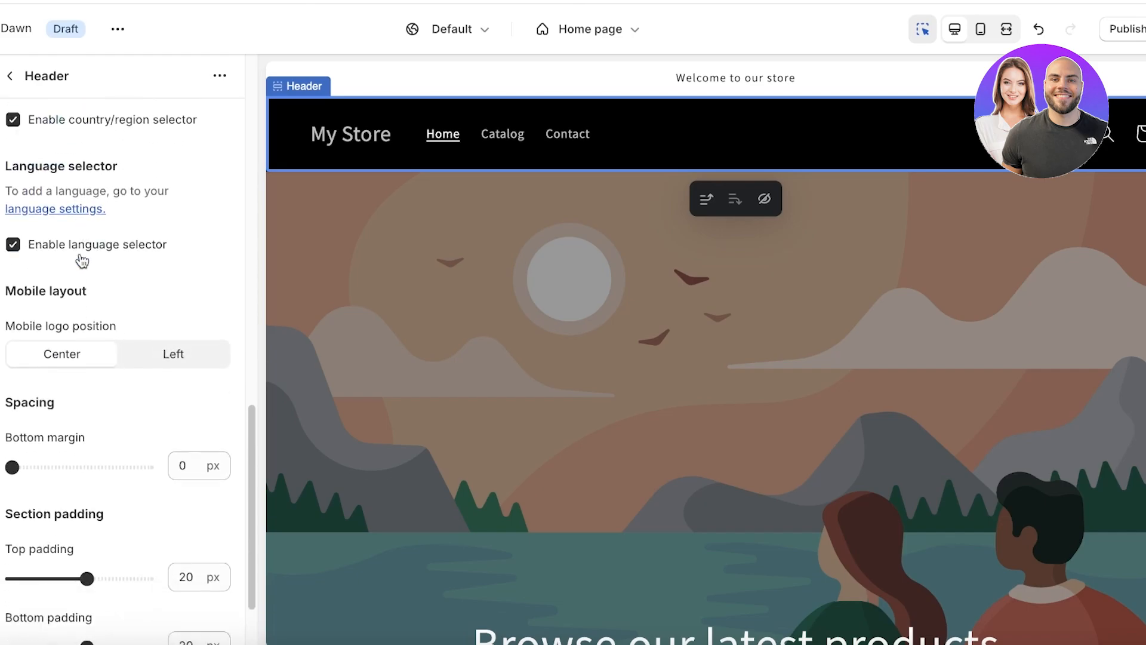
pyautogui.scroll(-2, 81, 259)
pyautogui.click(70, 576)
pyautogui.scroll(-5, 98, 361)
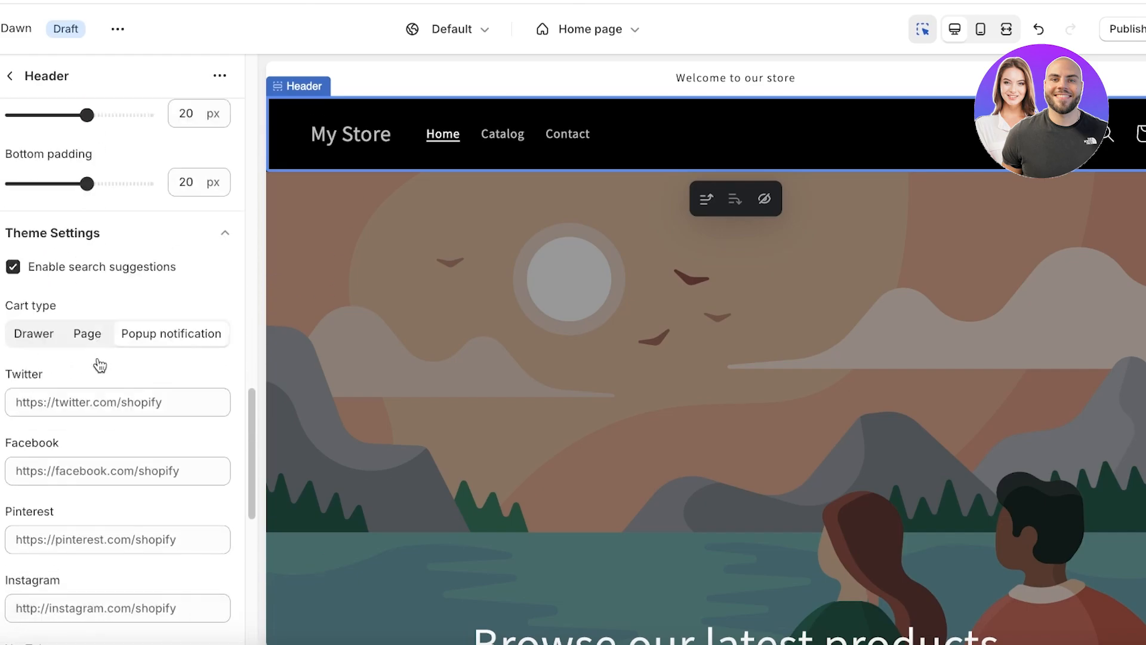
pyautogui.scroll(-2, 99, 361)
pyautogui.click(90, 230)
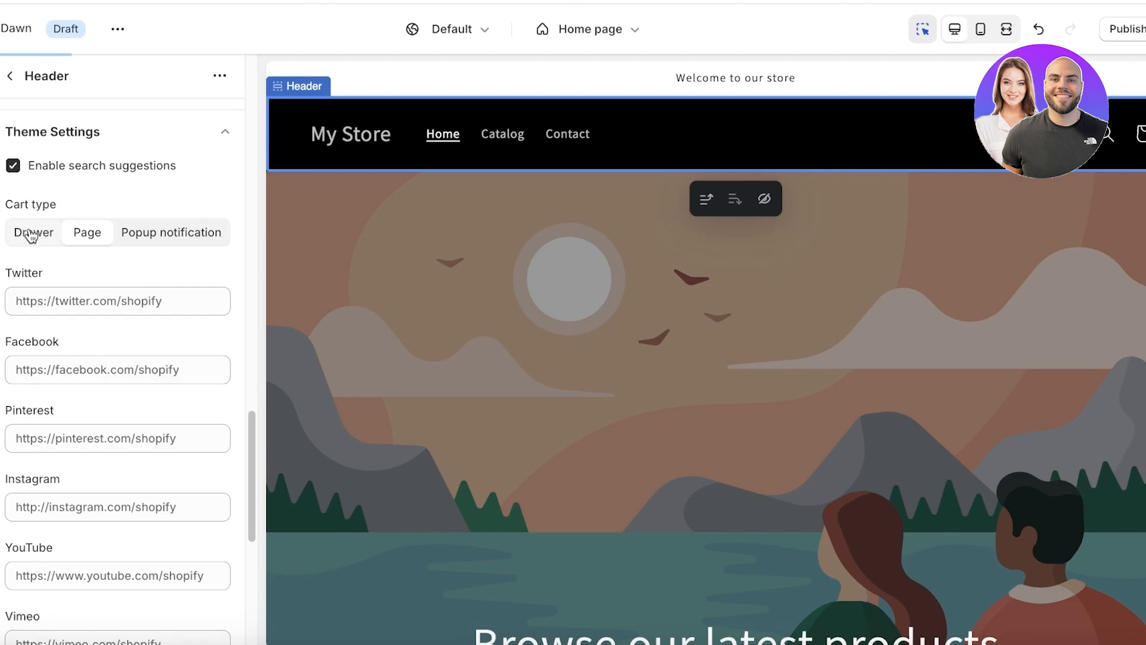
pyautogui.scroll(-10, 154, 242)
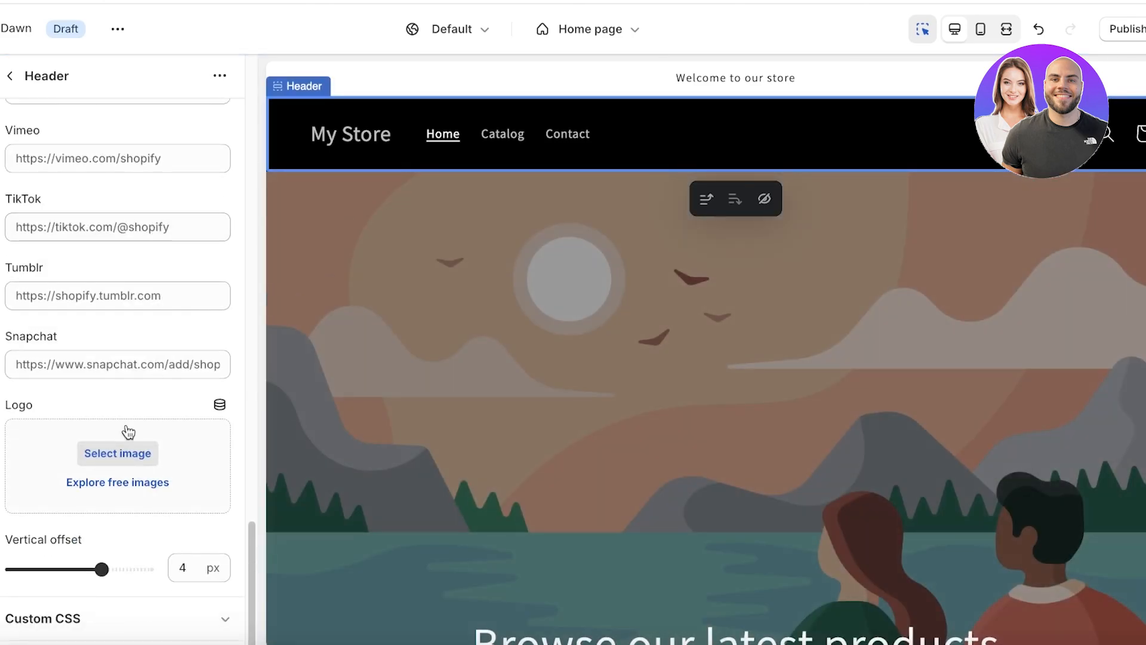
pyautogui.click(122, 453)
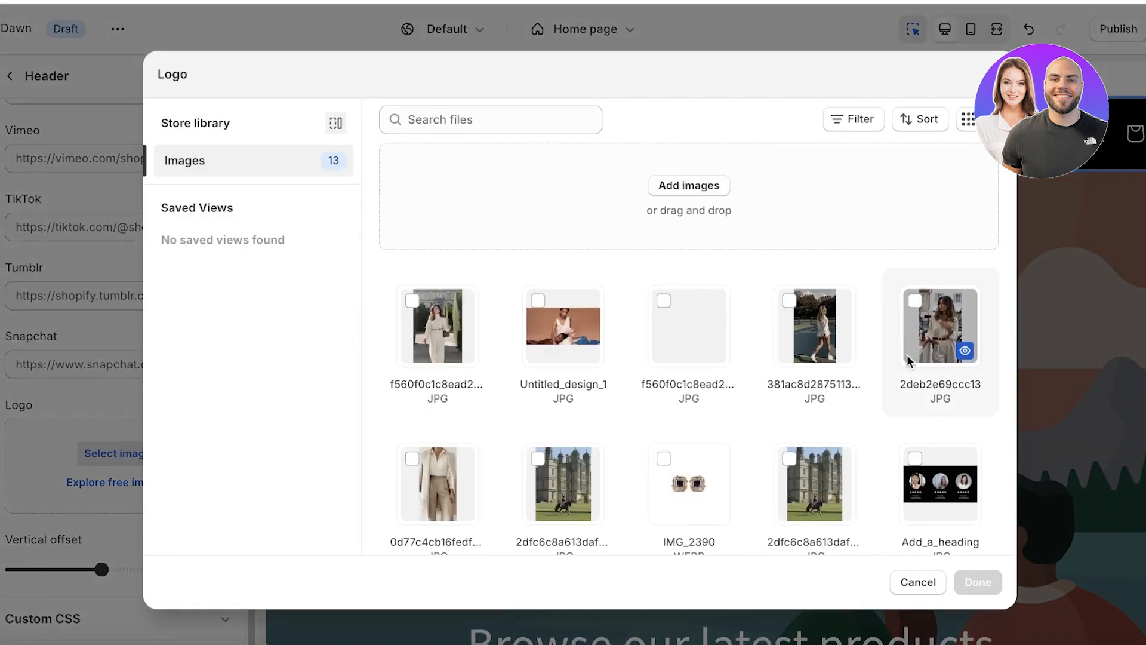
# Choose image 1, the EMELINE logo, as the header logo.
pyautogui.scroll(-2, 621, 368)
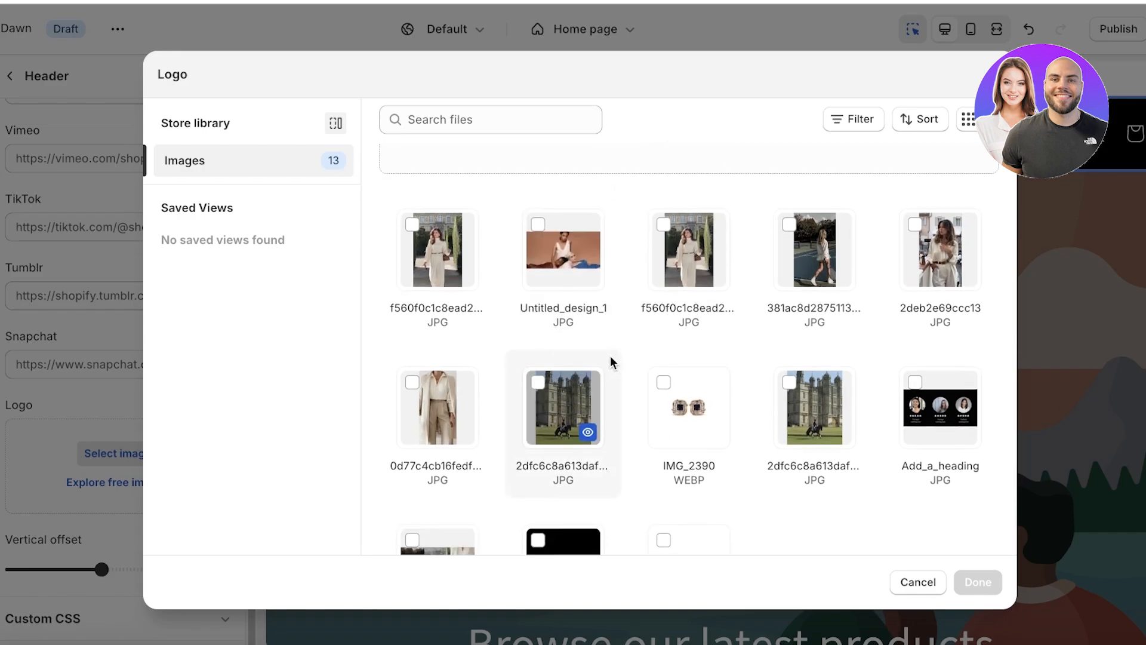
pyautogui.scroll(-2, 611, 359)
pyautogui.click(539, 420)
pyautogui.click(987, 579)
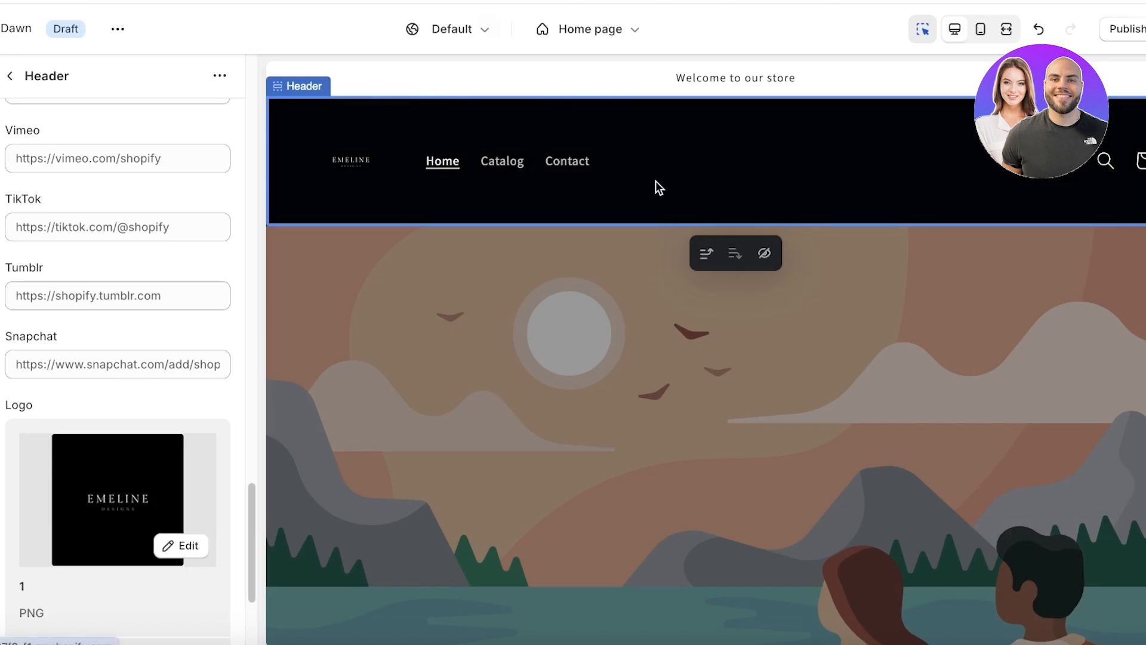
# Set the desktop logo position to Top center, then select the Image banner section.
pyautogui.scroll(-4, 146, 325)
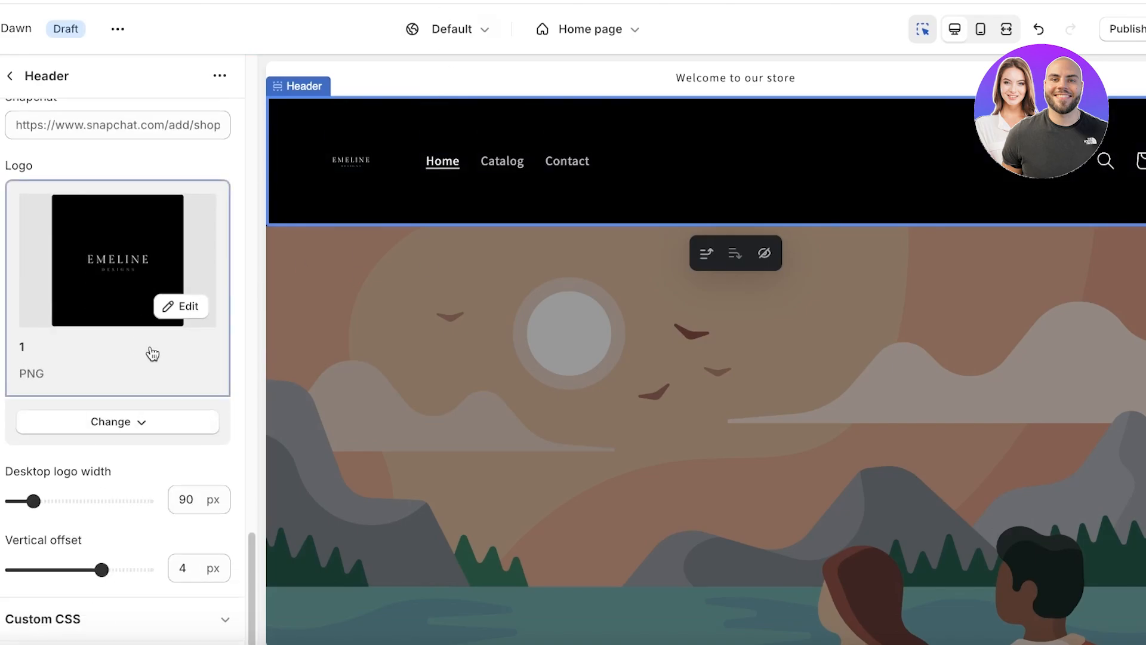
pyautogui.scroll(20, 127, 234)
pyautogui.scroll(-1, 125, 209)
pyautogui.scroll(1, 123, 159)
pyautogui.click(119, 157)
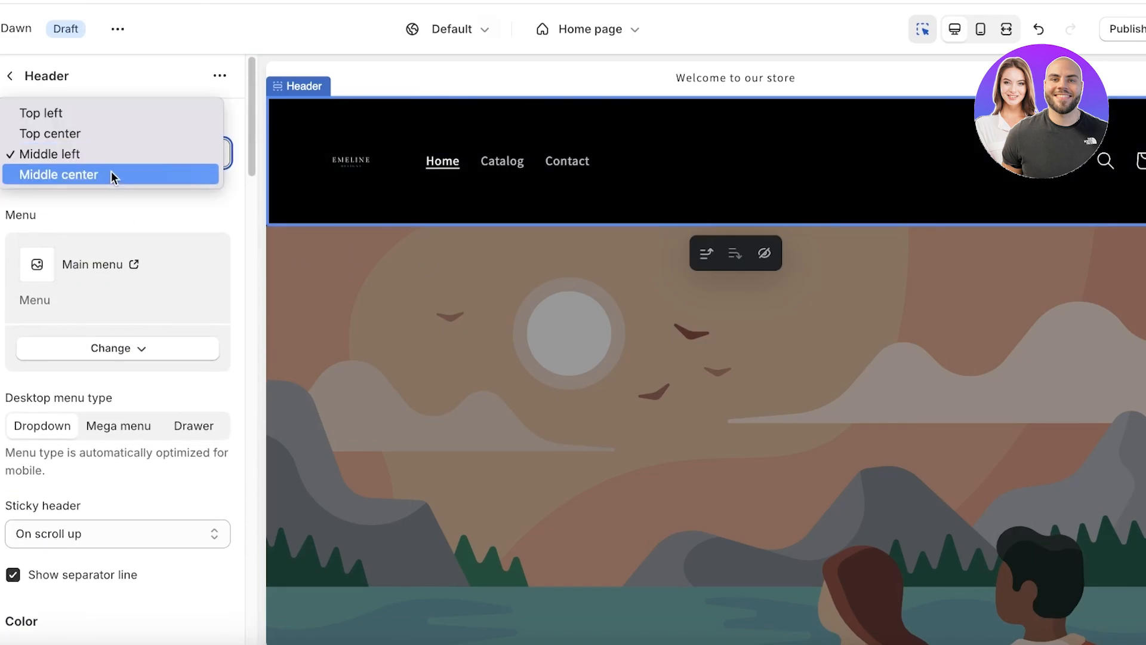
pyautogui.click(99, 132)
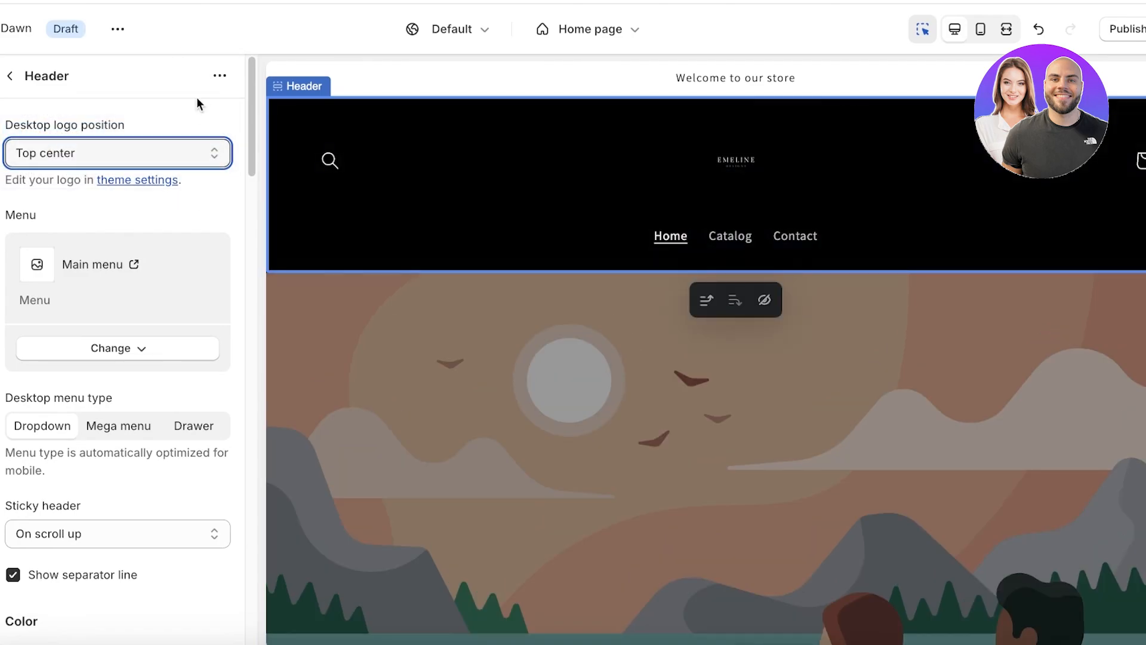
pyautogui.click(28, 73)
pyautogui.click(496, 389)
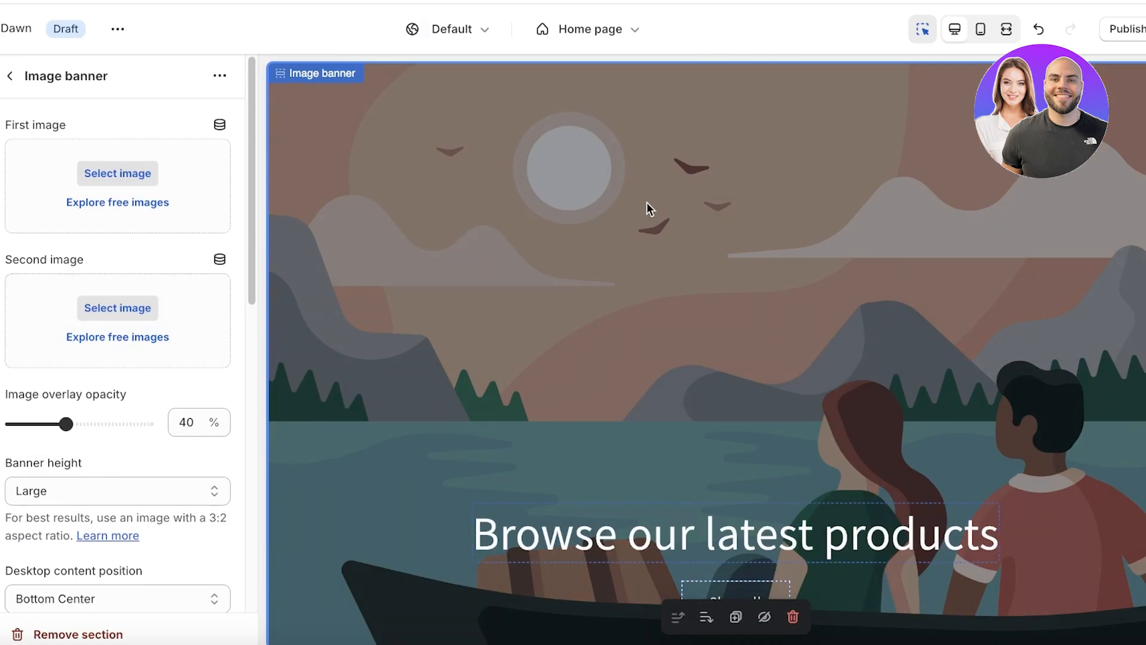
# Choose the Untitled_design fashion collage PNG as the banner's first image.
pyautogui.click(131, 173)
pyautogui.scroll(-3, 746, 365)
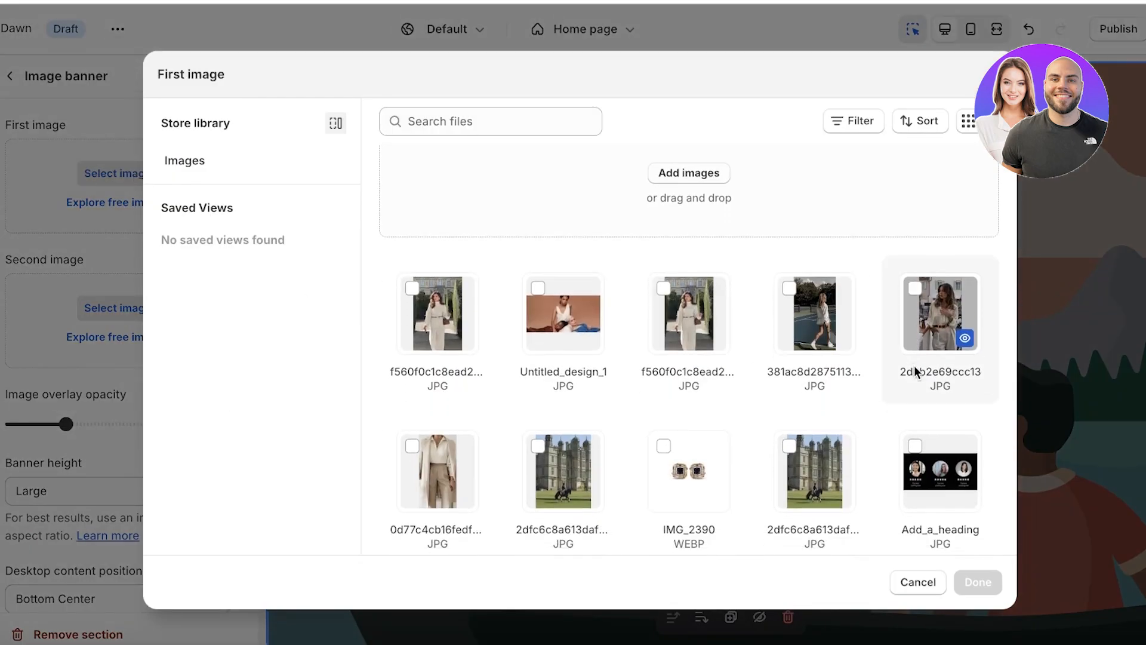
pyautogui.click(437, 525)
pyautogui.click(973, 582)
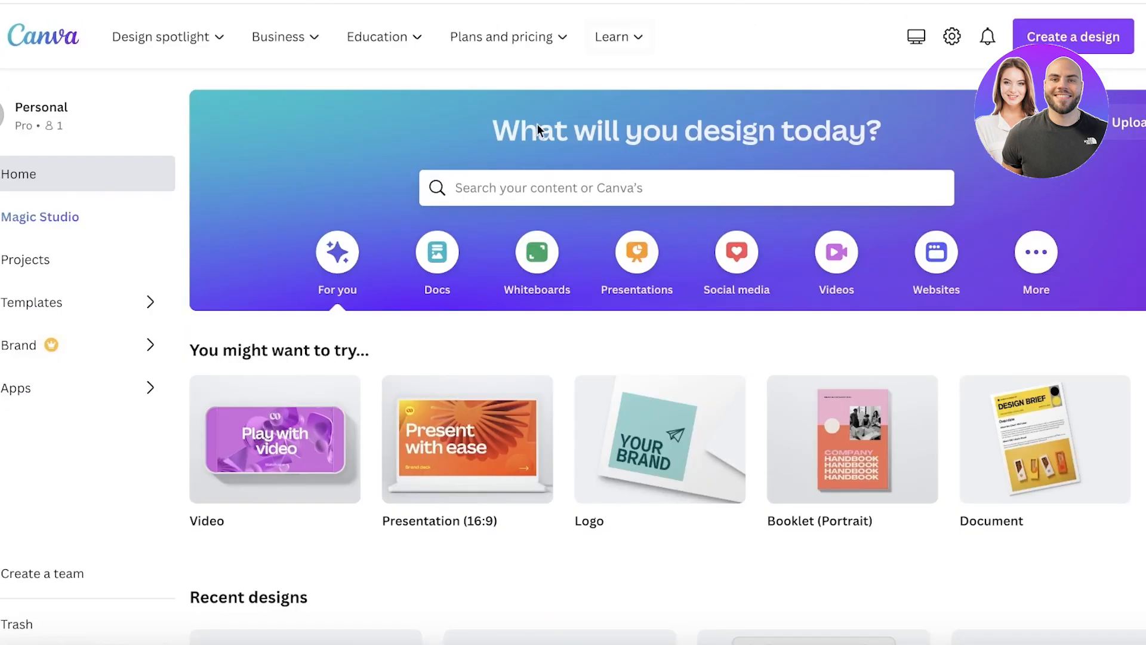
pyautogui.scroll(-3, 538, 122)
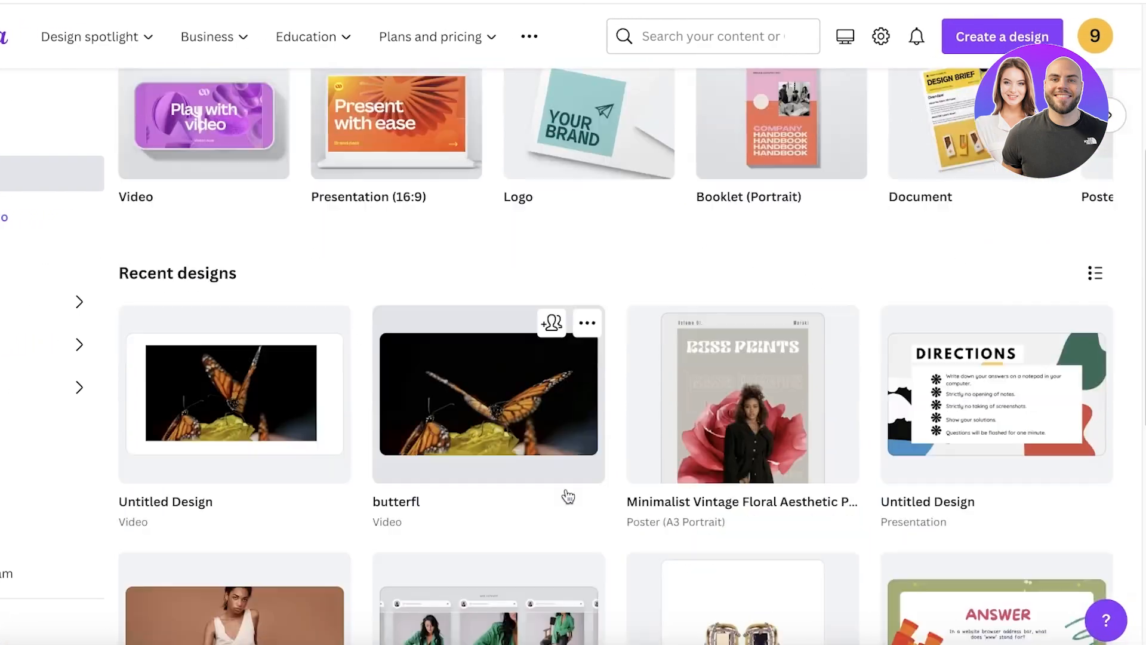
# Open the recent banner design and search Elements for frames.
pyautogui.scroll(-2, 568, 497)
pyautogui.click(245, 465)
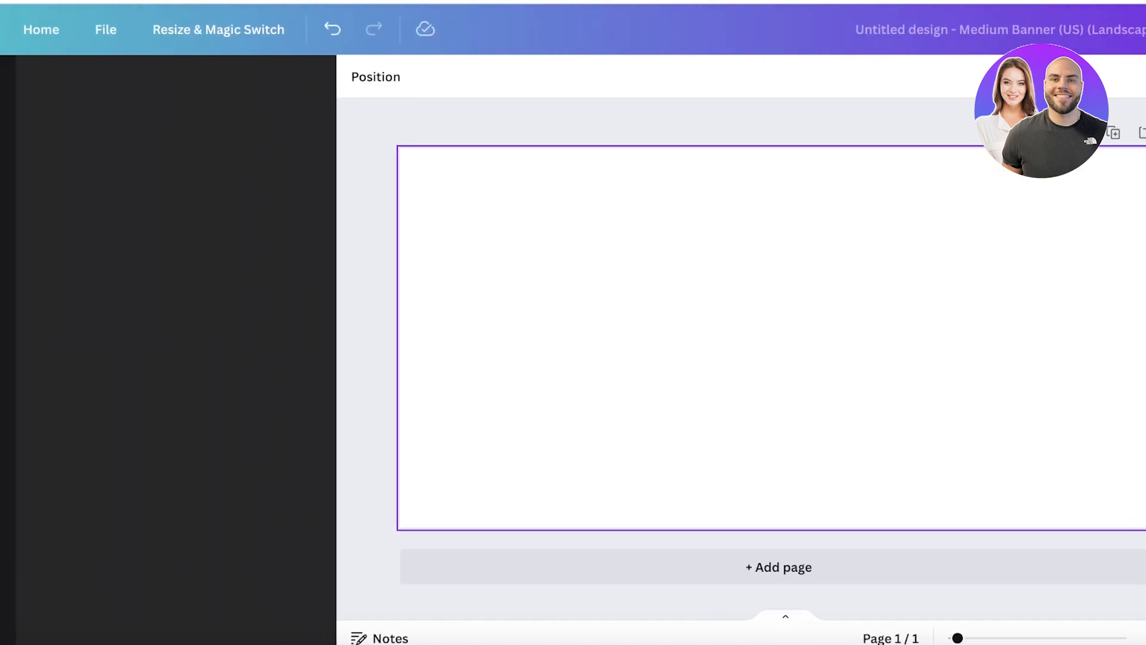
pyautogui.click(44, 145)
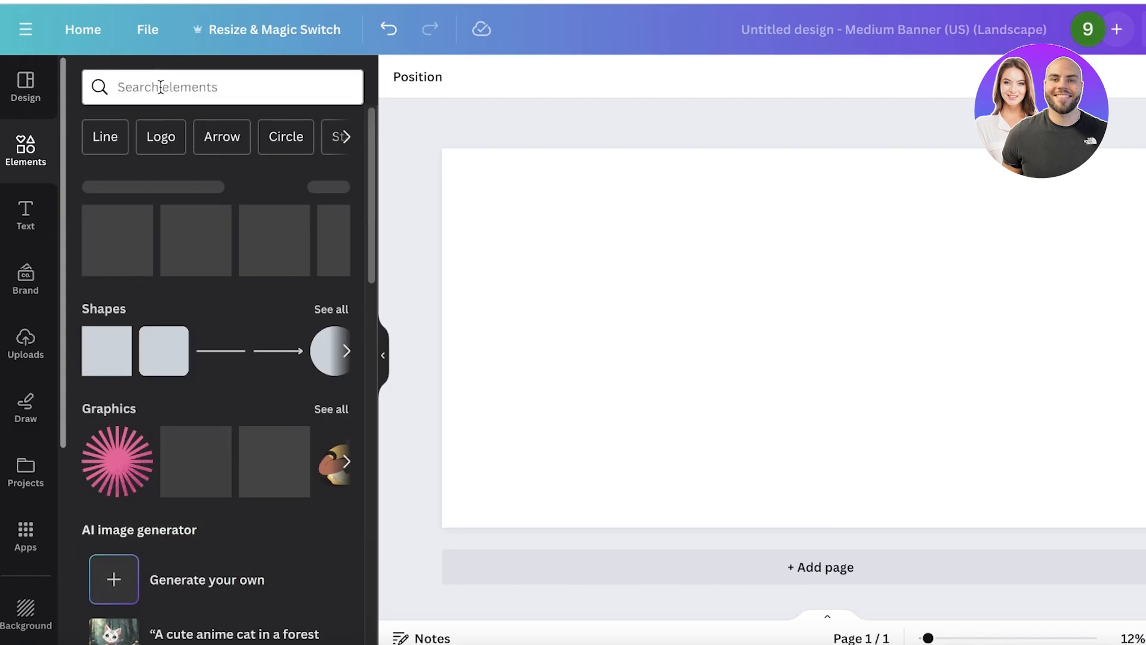
pyautogui.click(161, 86)
pyautogui.write('frame')
pyautogui.press('Return')
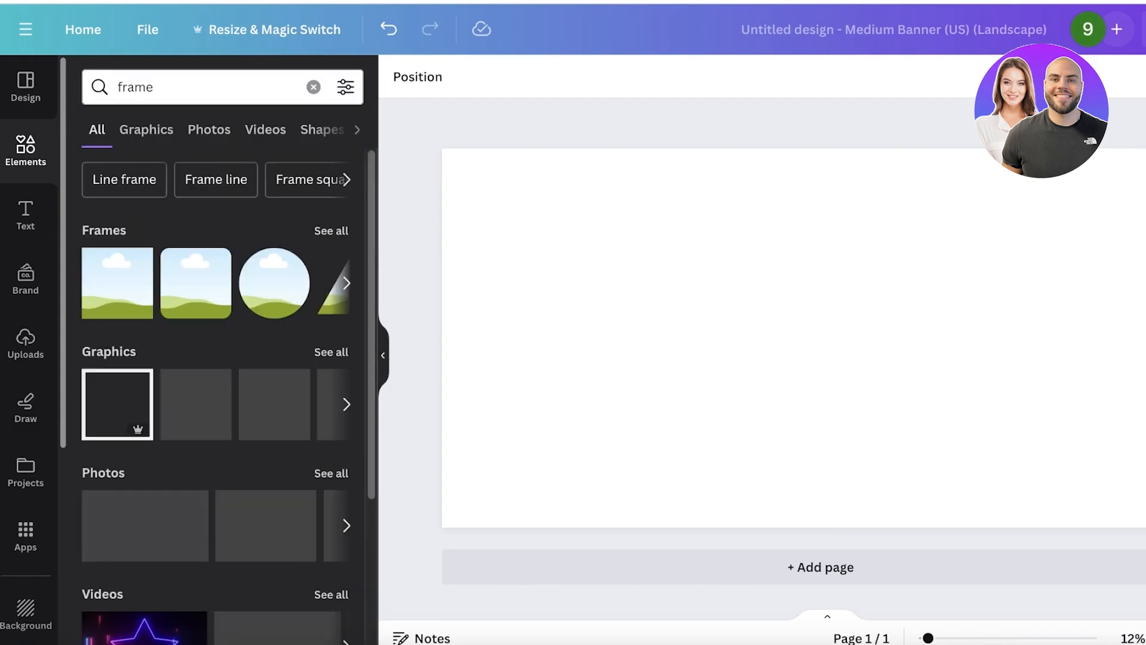
# Add a photo frame and size it into a third-width column at the left.
pyautogui.click(117, 283)
pyautogui.moveTo(795, 360); pyautogui.dragTo(516, 268)
pyautogui.moveTo(634, 340); pyautogui.dragTo(854, 480)
pyautogui.moveTo(821, 338); pyautogui.dragTo(1145, 328)
# Duplicate the frame into three side-by-side frames spanning the full page width.
pyautogui.click(851, 306)
pyautogui.click(696, 325)
pyautogui.moveTo(705, 335); pyautogui.dragTo(687, 335)
pyautogui.click(840, 318)
pyautogui.press('Delete')
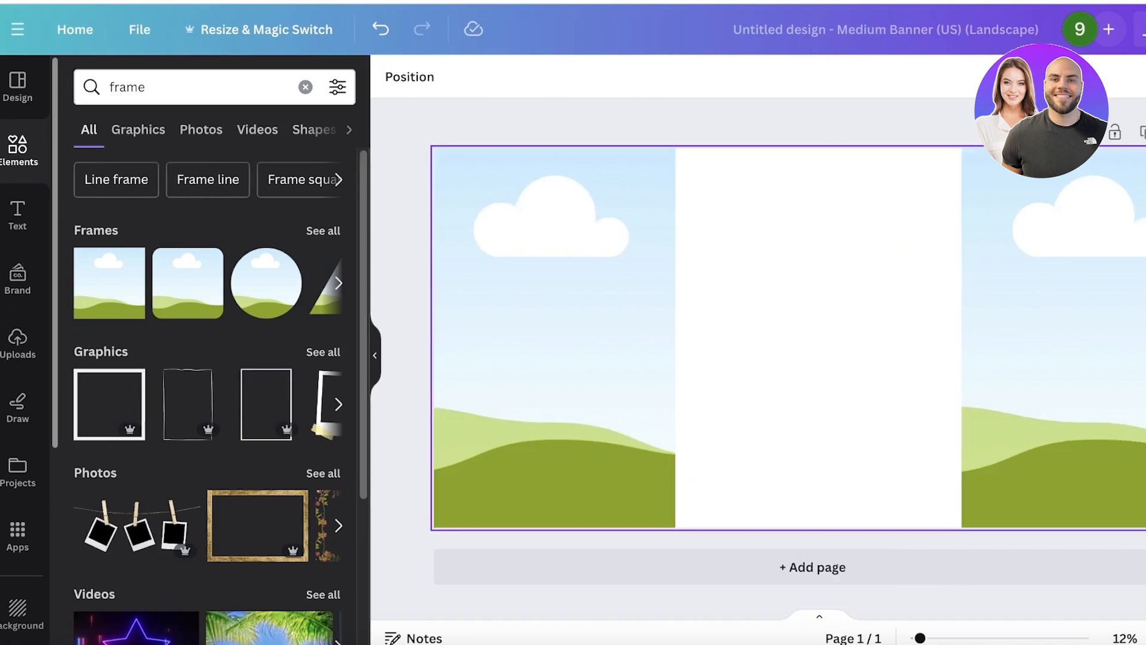
pyautogui.click(1097, 335)
pyautogui.press('Delete')
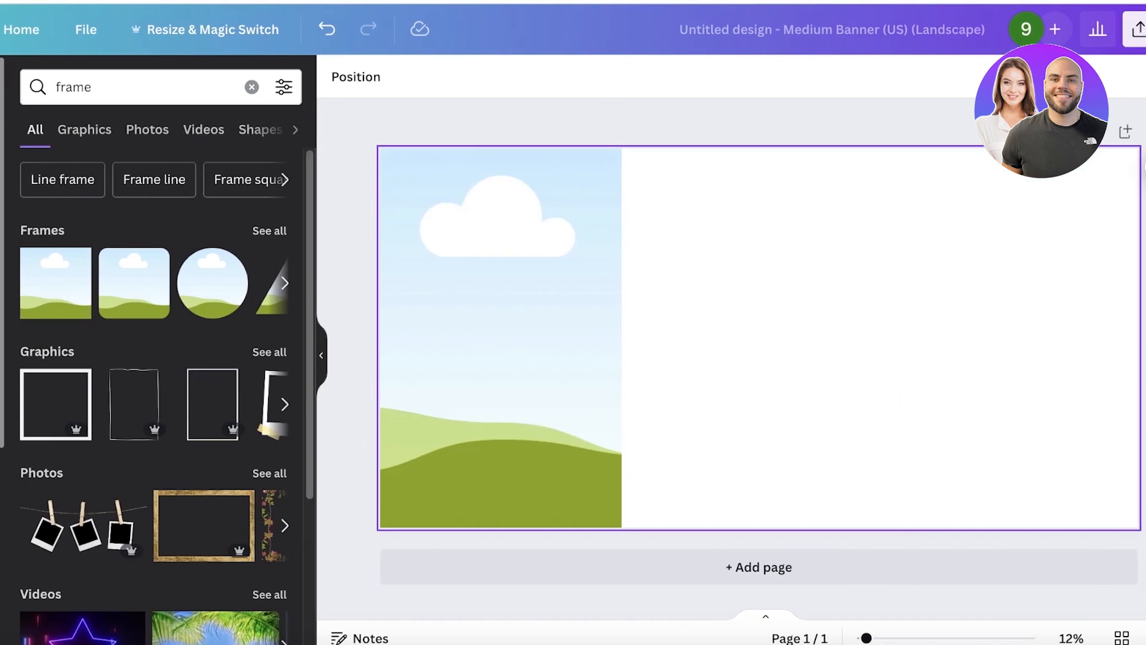
pyautogui.click(533, 329)
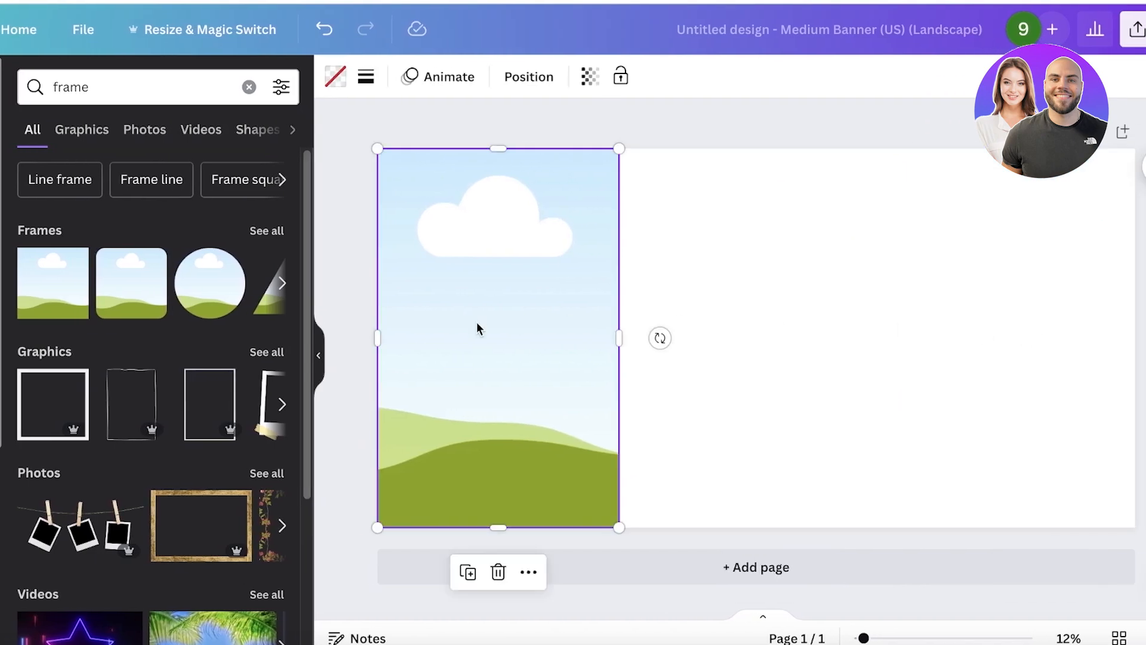
pyautogui.moveTo(477, 323); pyautogui.dragTo(967, 321)
pyautogui.moveTo(1143, 316); pyautogui.dragTo(567, 283)
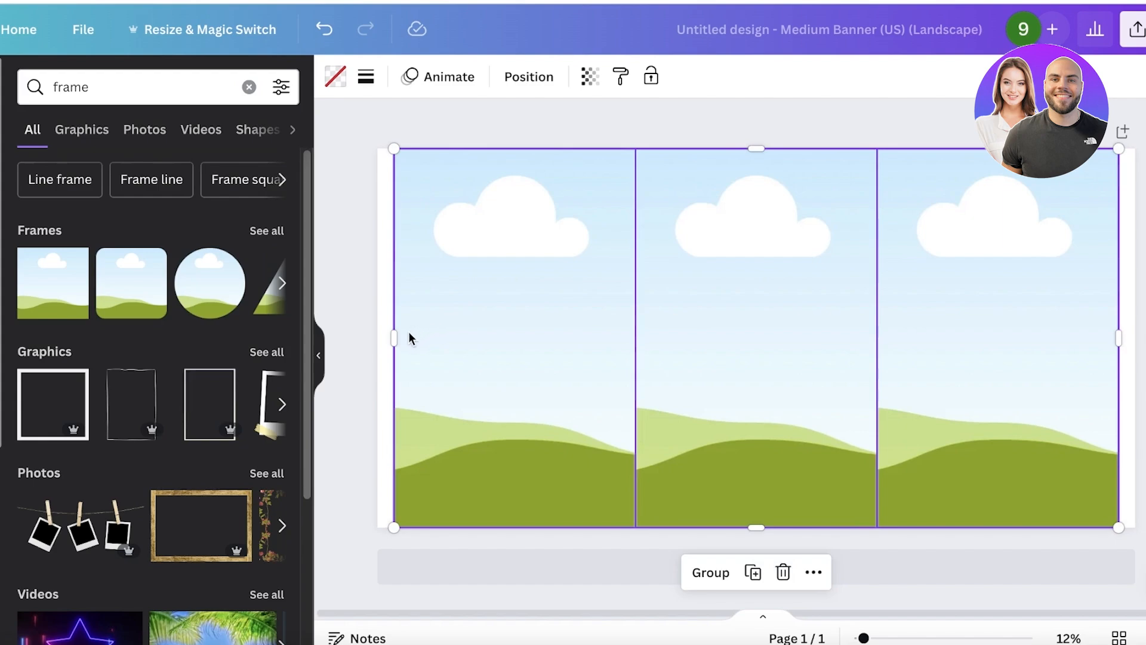
pyautogui.moveTo(394, 339); pyautogui.dragTo(347, 339)
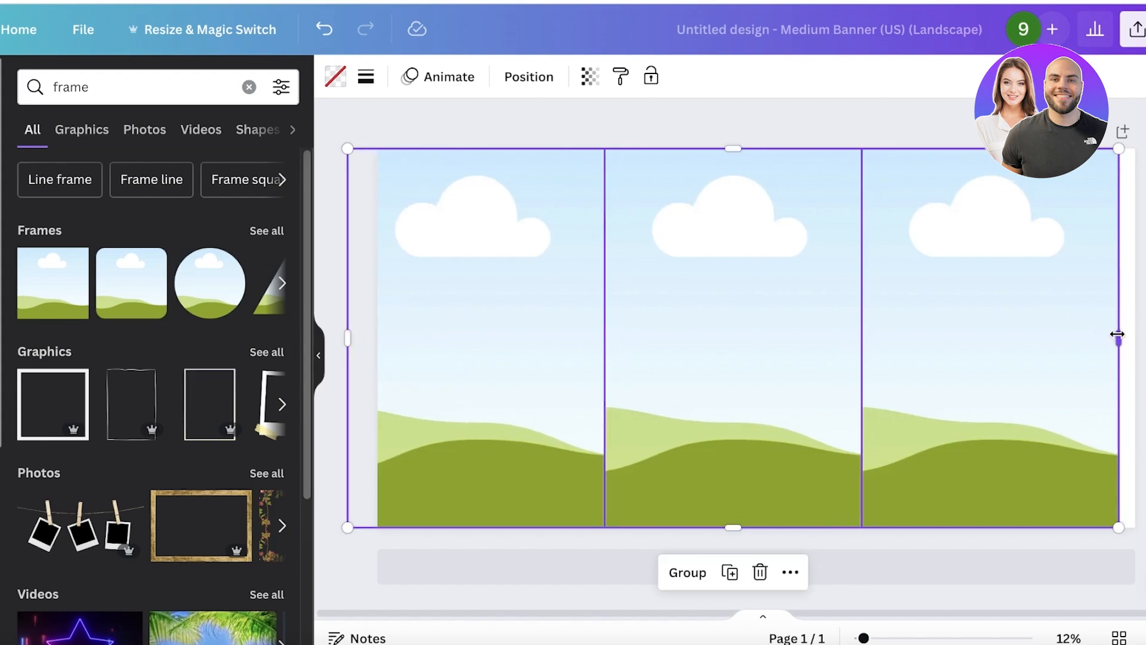
pyautogui.moveTo(1117, 334); pyautogui.dragTo(1141, 336)
pyautogui.moveTo(715, 315); pyautogui.dragTo(707, 310)
# Search 'fashion' and drop the hat, blue-bag and pink-bag photos into the three frames.
pyautogui.click(249, 87)
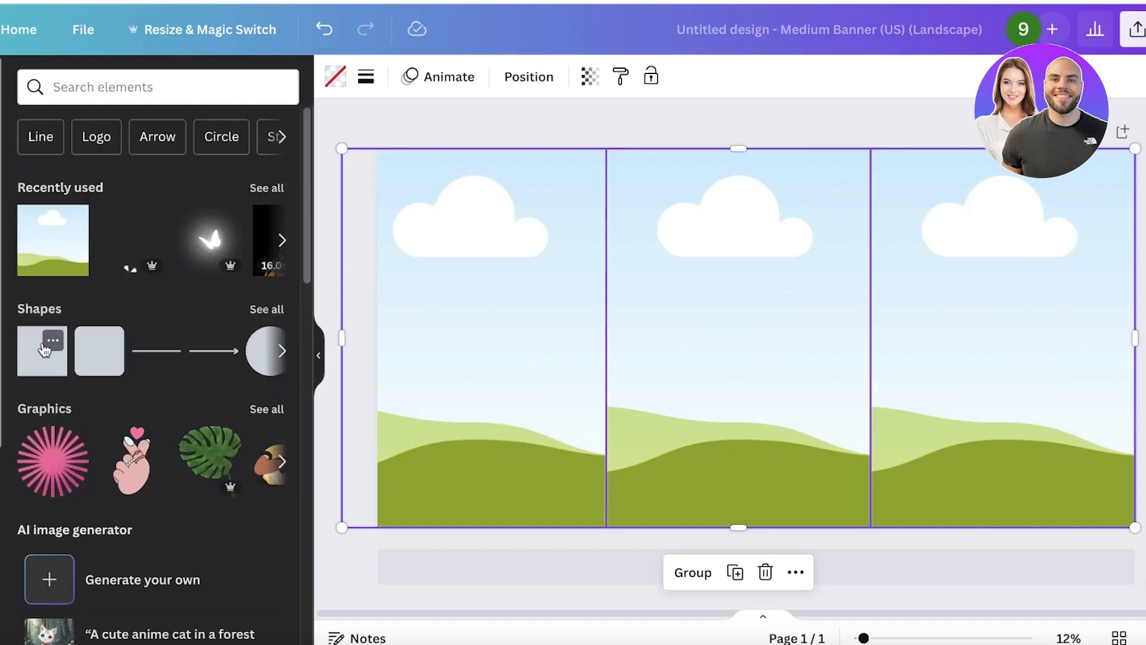
pyautogui.click(89, 94)
pyautogui.write('fashion')
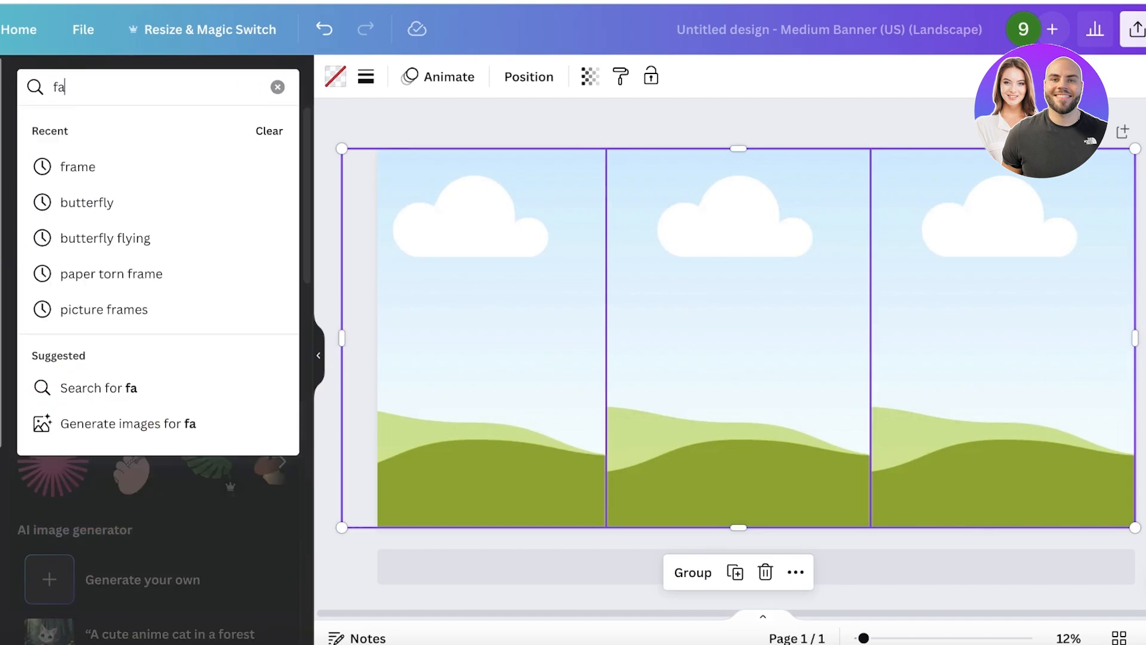
pyautogui.press('Return')
pyautogui.moveTo(129, 405); pyautogui.dragTo(526, 358)
pyautogui.moveTo(42, 404); pyautogui.dragTo(651, 352)
pyautogui.moveTo(237, 405); pyautogui.dragTo(952, 292)
pyautogui.click(897, 115)
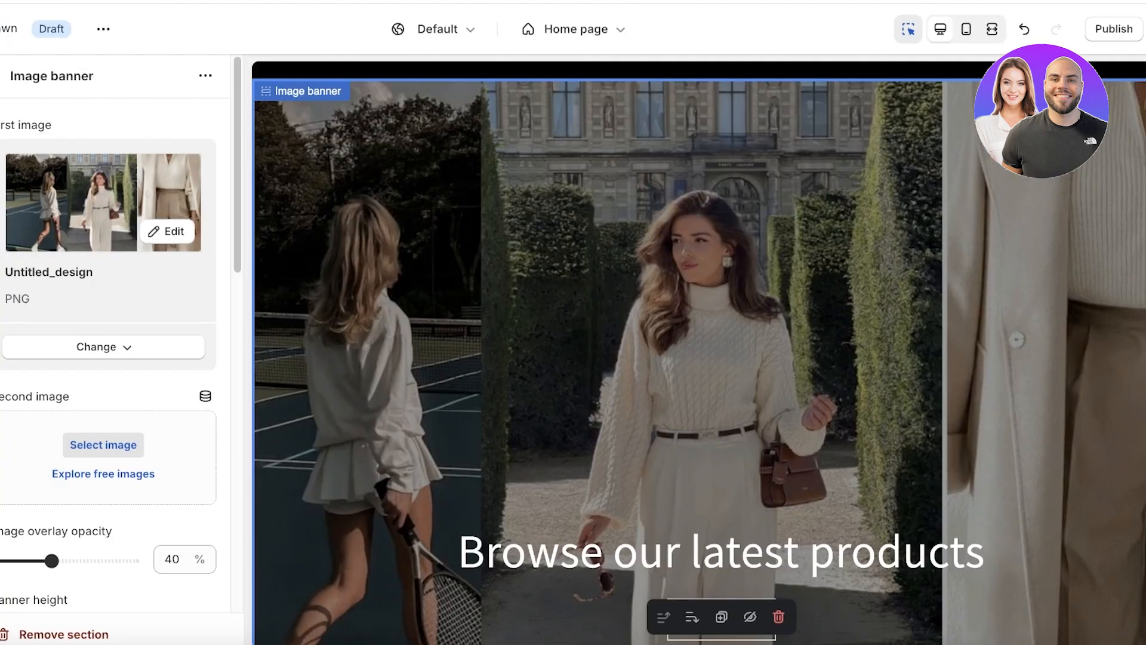
# Replace the banner heading with a bold, large 'Shop our winter collection'.
pyautogui.scroll(-3, 776, 379)
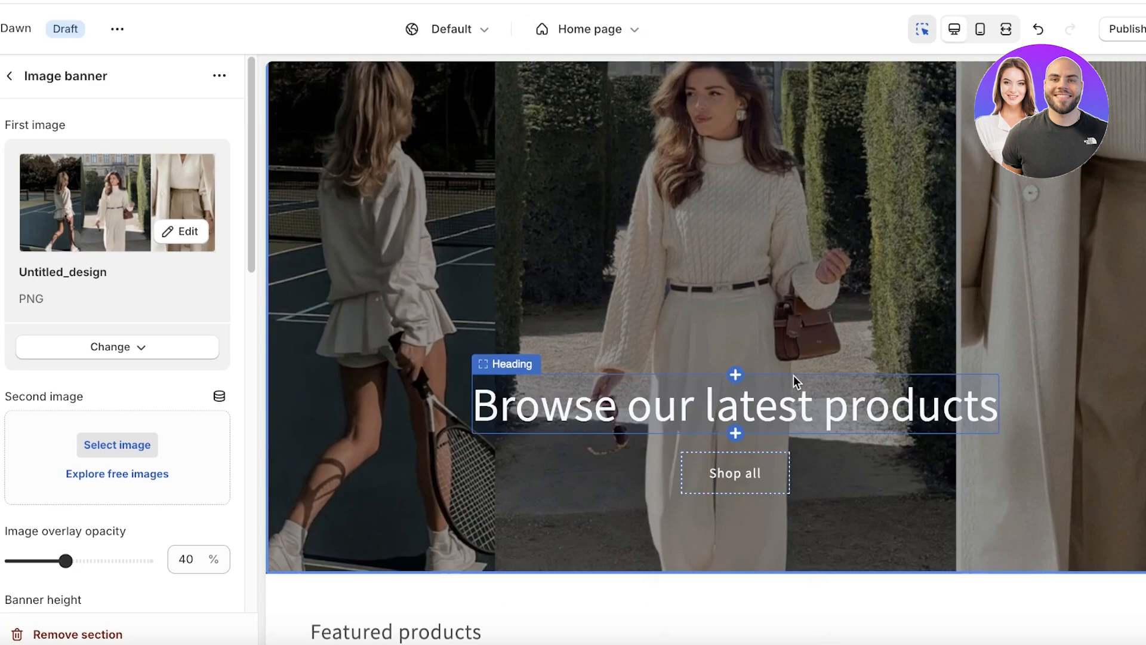
pyautogui.click(771, 401)
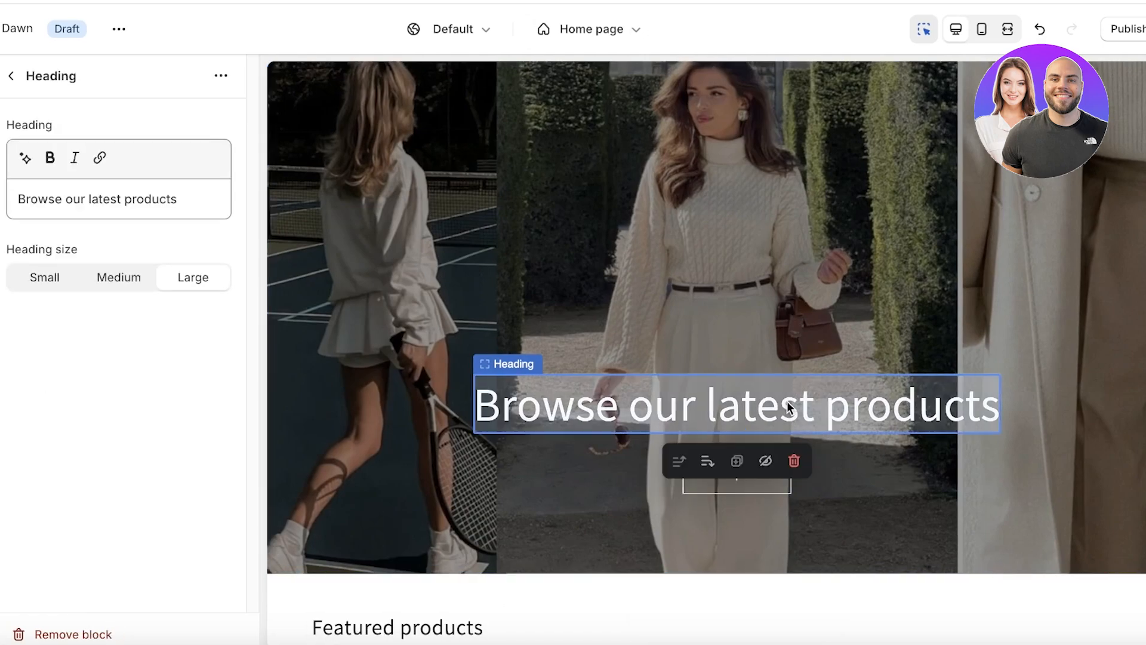
pyautogui.click(59, 278)
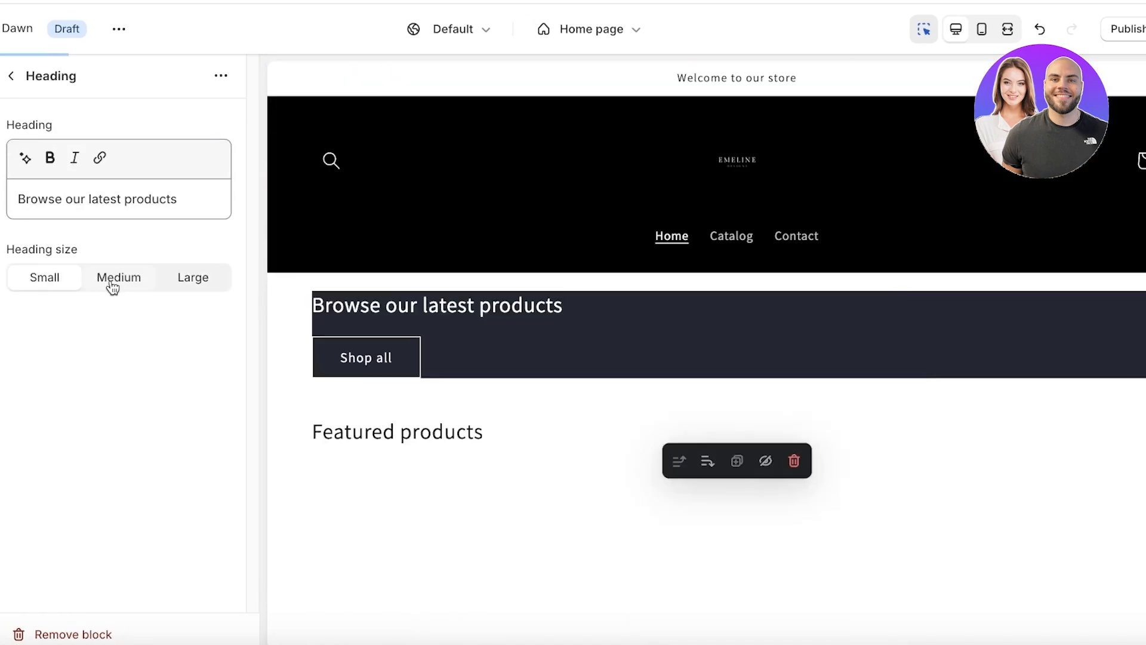
pyautogui.click(176, 279)
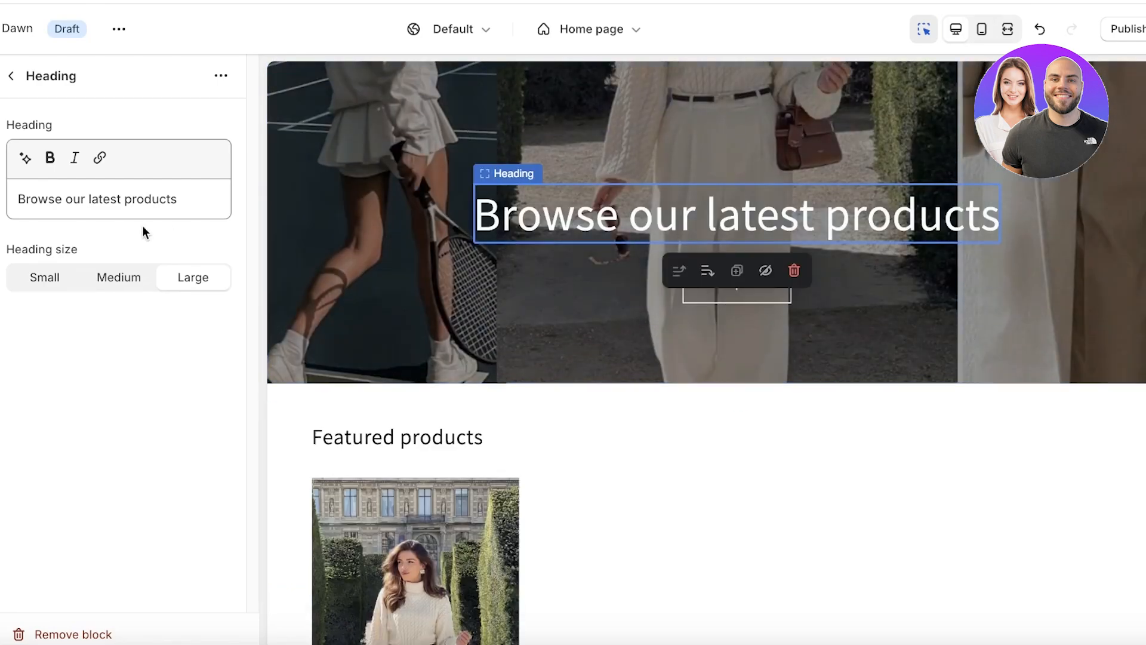
pyautogui.tripleClick(127, 188)
pyautogui.write('Shop o')
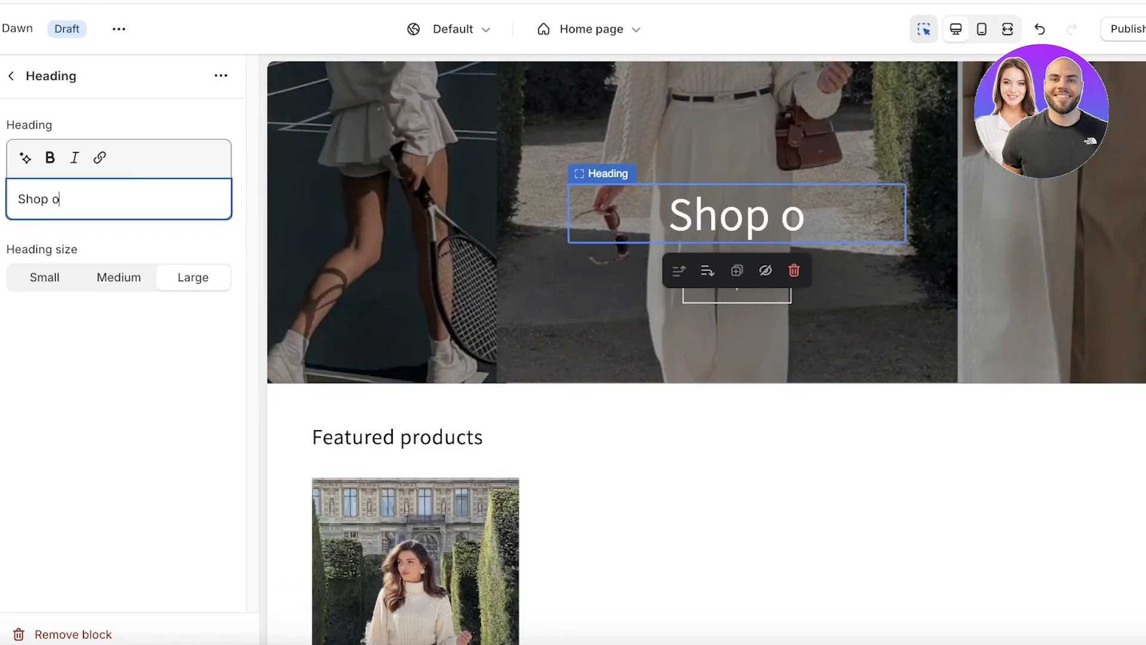
pyautogui.write('ur winter collection')
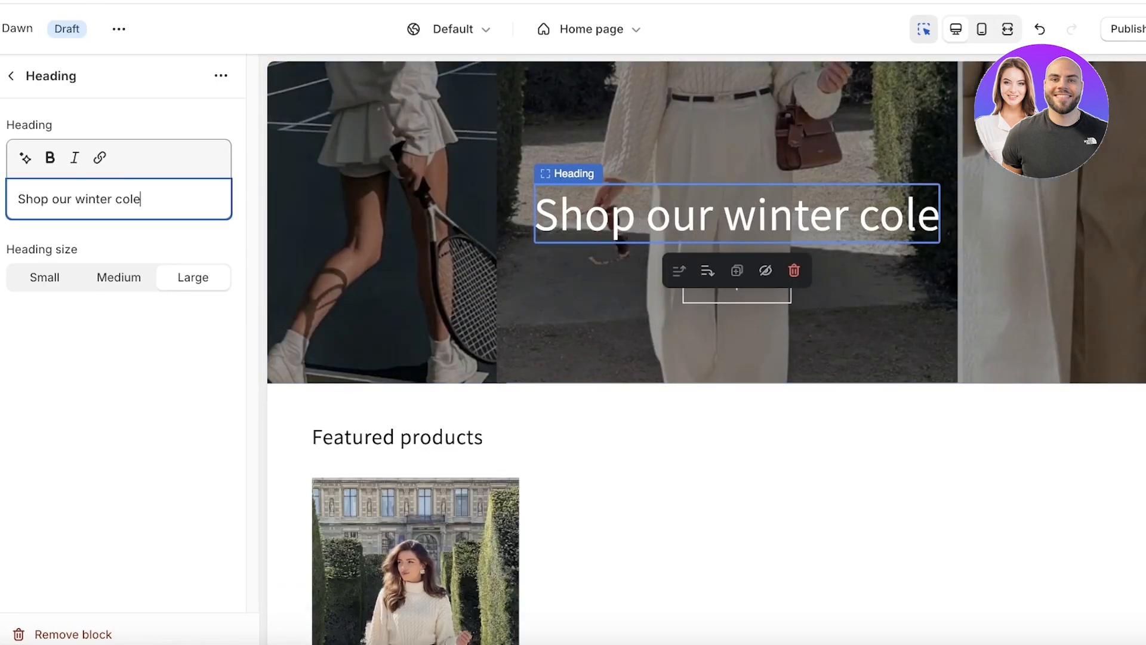
pyautogui.tripleClick(36, 197)
pyautogui.click(44, 164)
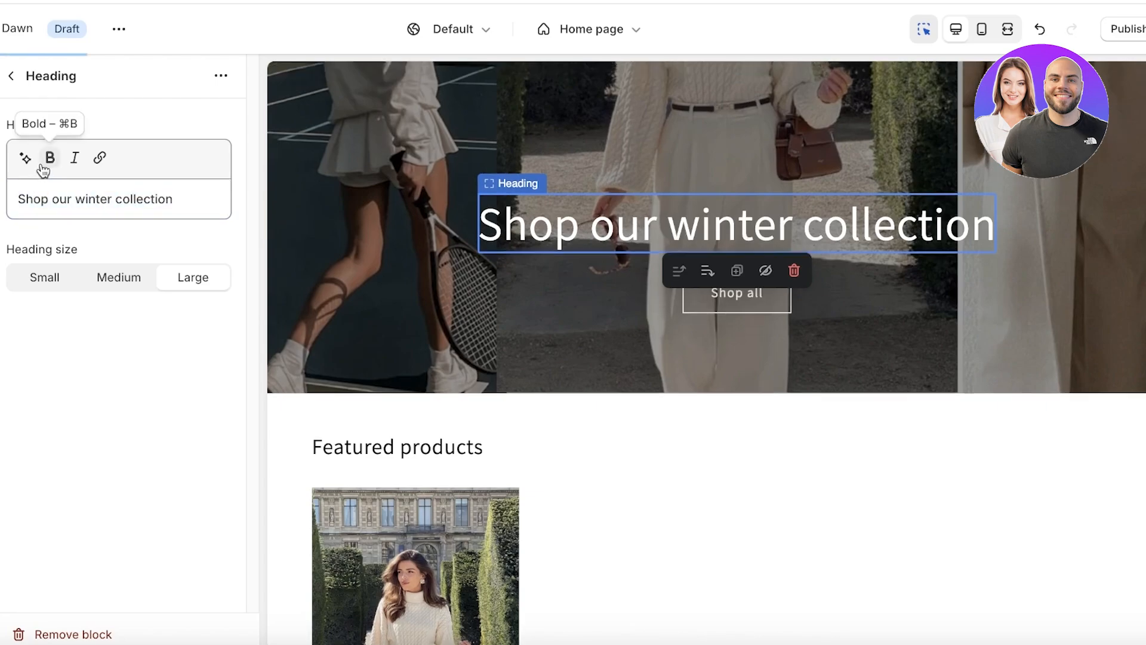
pyautogui.click(12, 77)
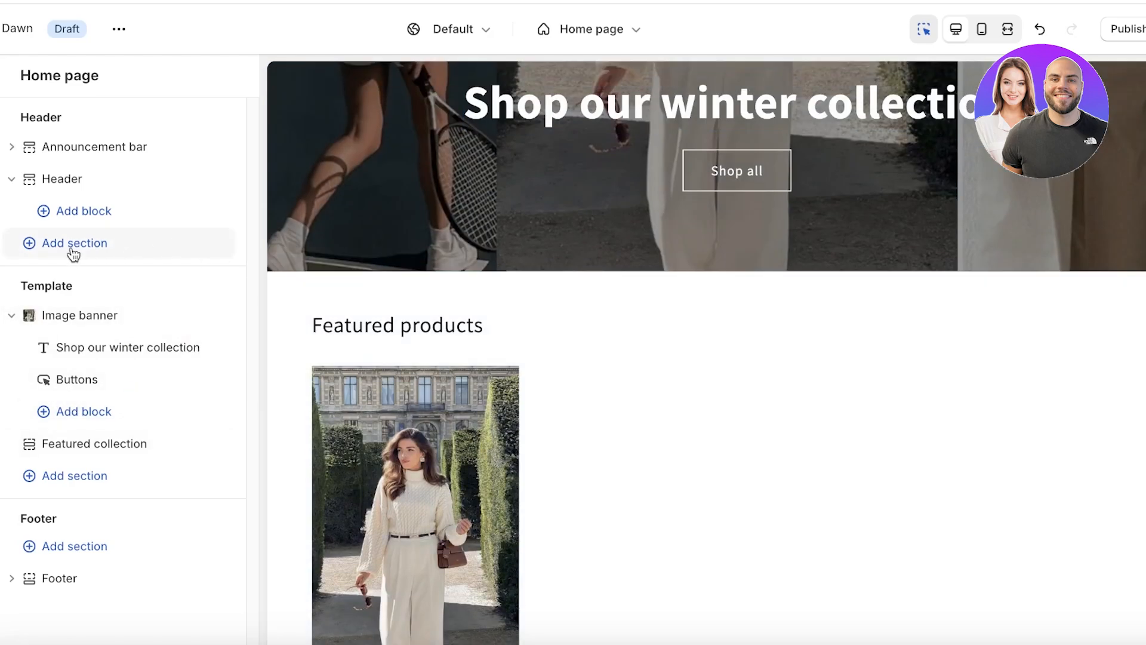
# Change the Image banner's Banner height from Large to Medium.
pyautogui.click(102, 314)
pyautogui.scroll(-2, 102, 334)
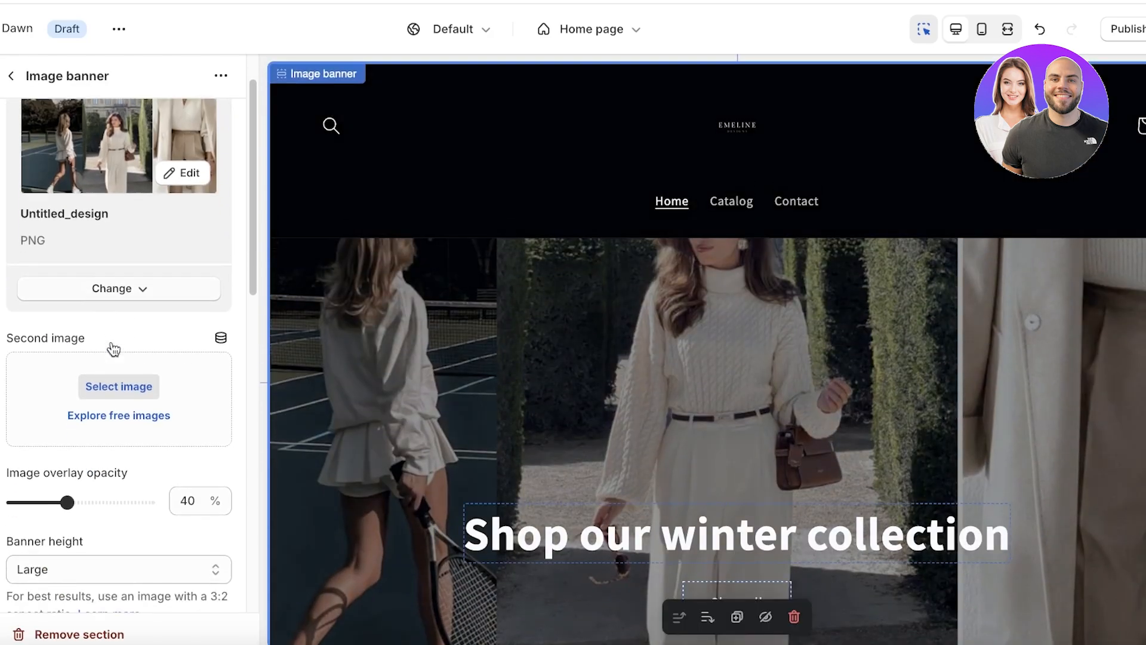
pyautogui.scroll(-5, 114, 349)
pyautogui.click(81, 266)
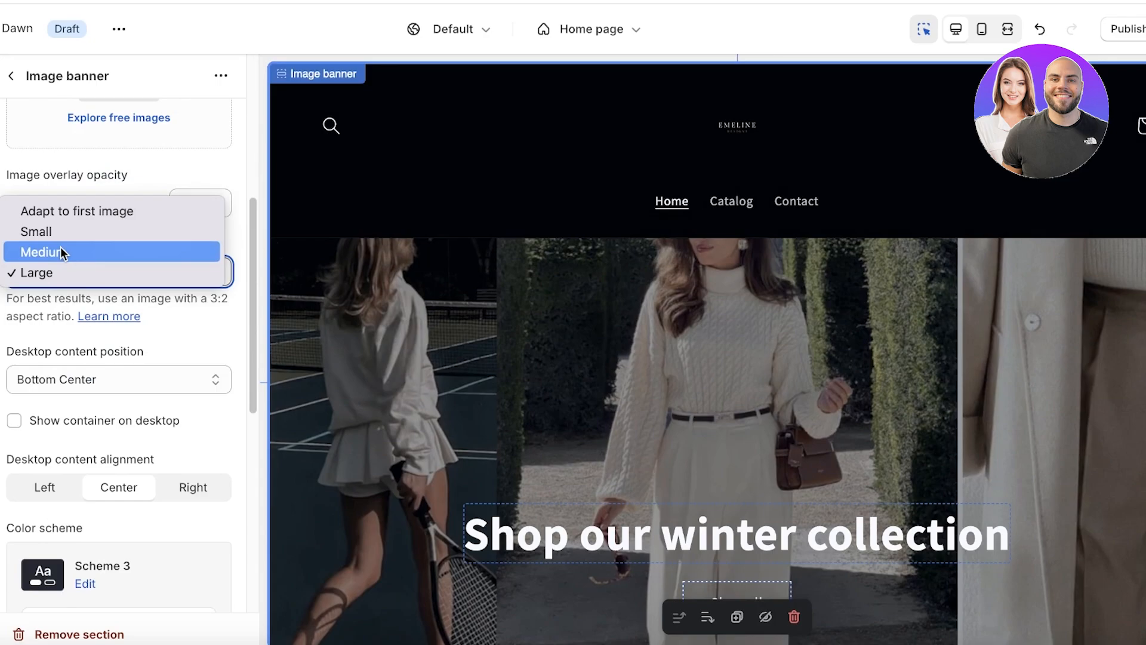
pyautogui.click(60, 248)
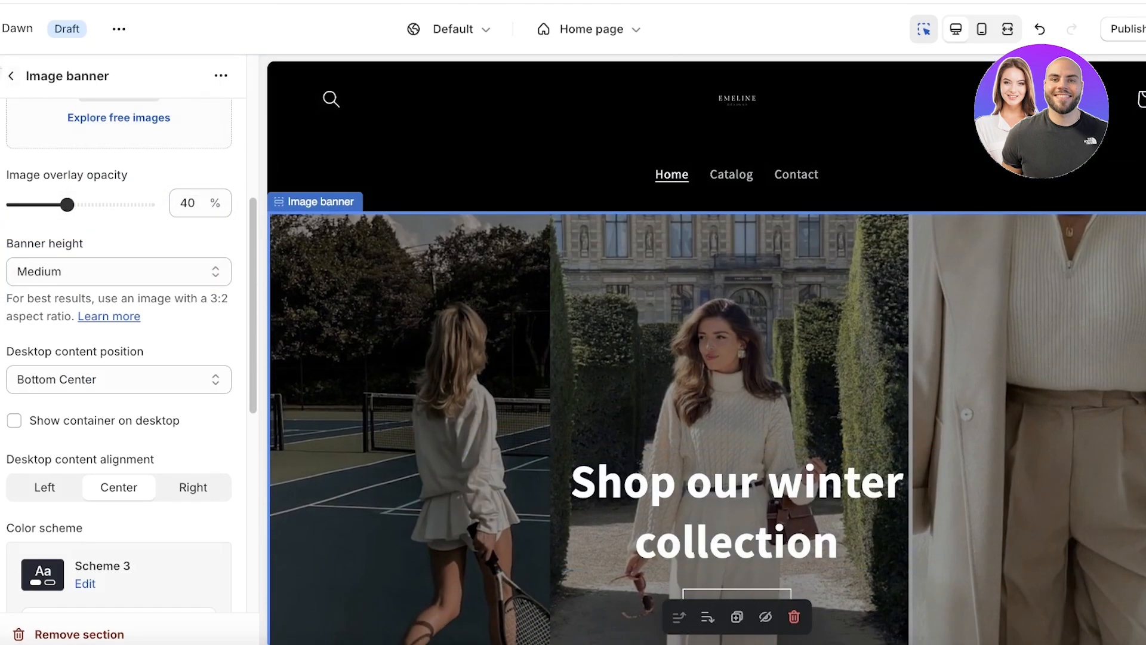
pyautogui.click(12, 76)
pyautogui.scroll(1, 474, 91)
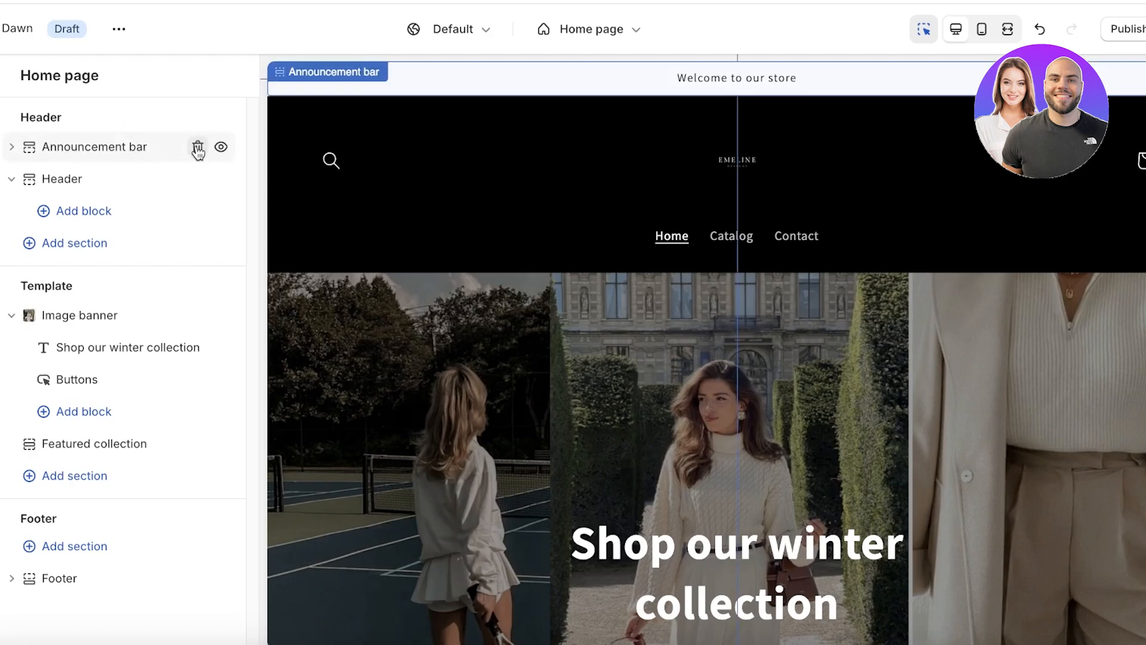
# Delete the 'Welcome to our store' announcement bar section.
pyautogui.click(197, 150)
pyautogui.scroll(-3, 579, 156)
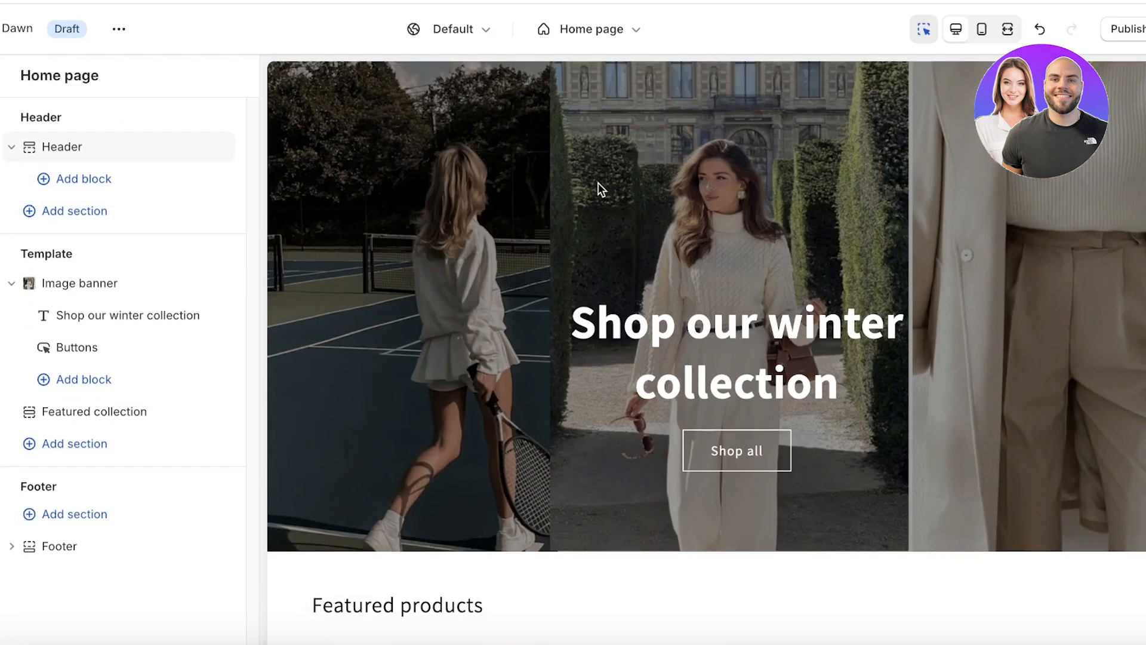
pyautogui.scroll(-3, 598, 183)
pyautogui.scroll(3, 497, 190)
pyautogui.scroll(-3, 508, 254)
pyautogui.scroll(3, 509, 253)
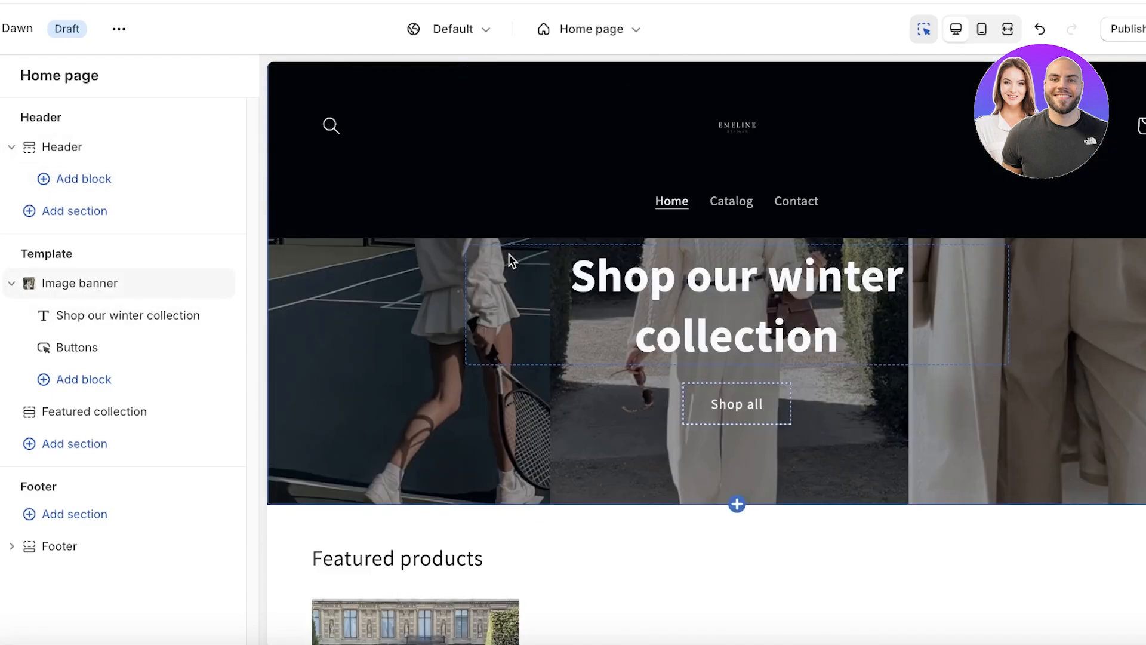
pyautogui.scroll(3, 509, 253)
pyautogui.scroll(-5, 511, 253)
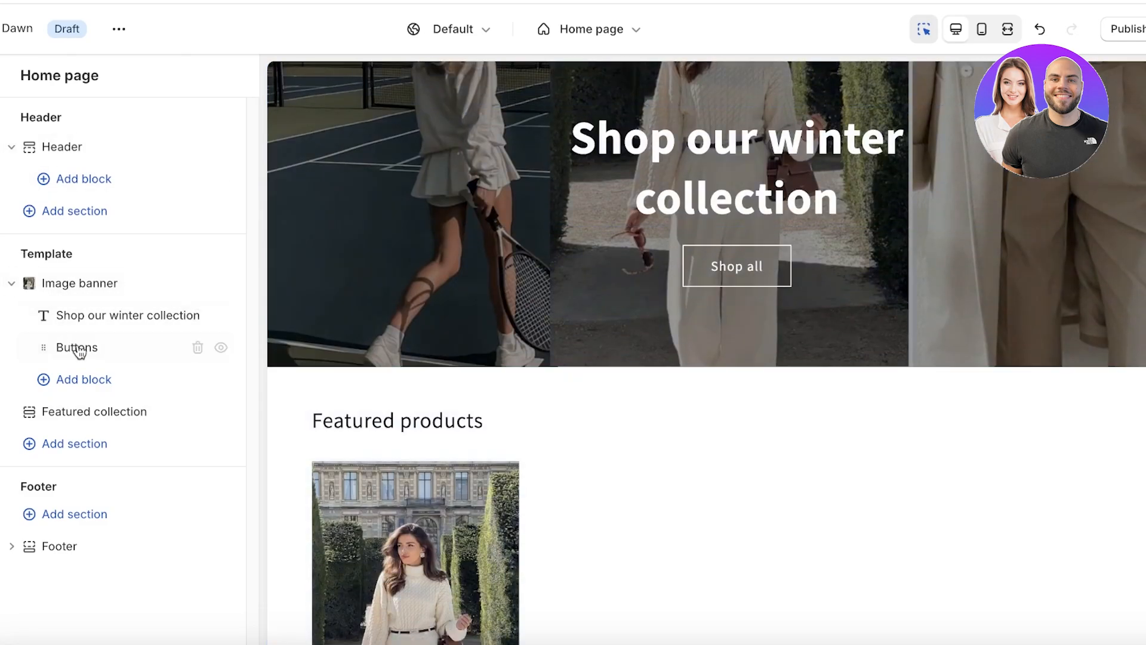
# Reopen the winter collection heading settings, then return to the section list.
pyautogui.click(87, 318)
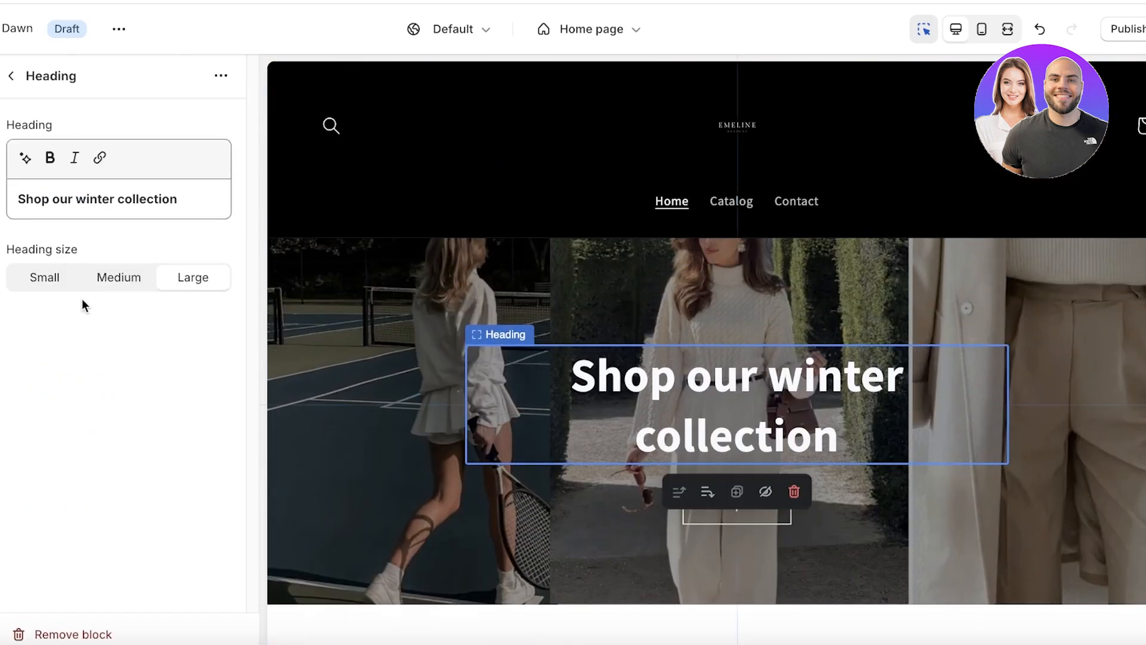
pyautogui.click(12, 77)
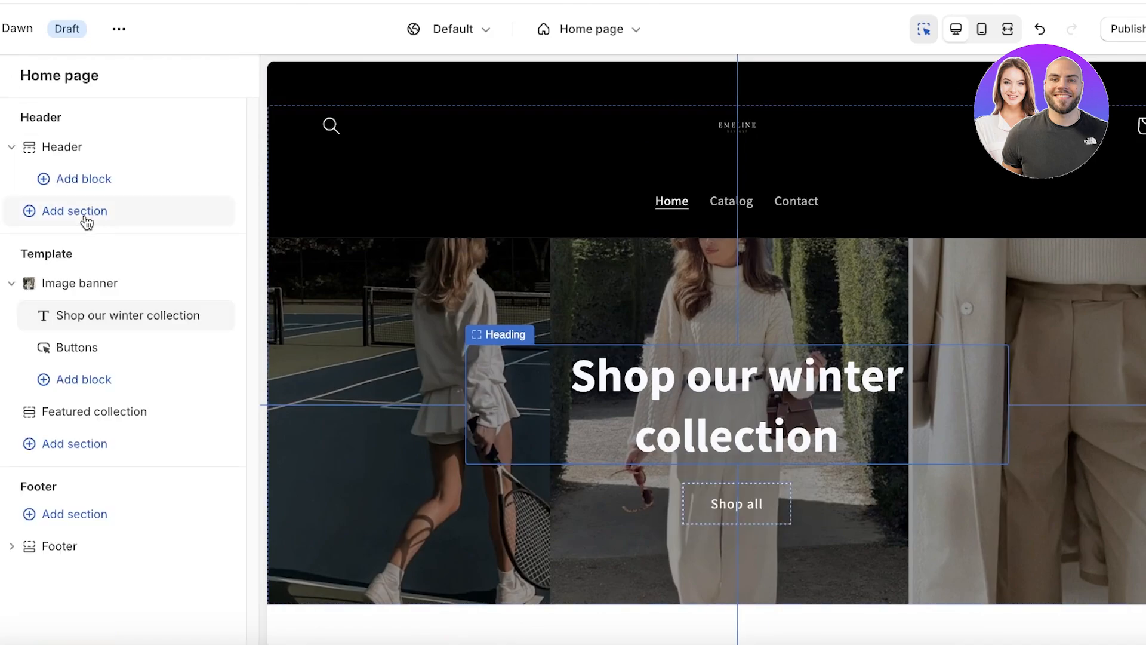
pyautogui.click(83, 300)
pyautogui.click(82, 303)
pyautogui.click(81, 312)
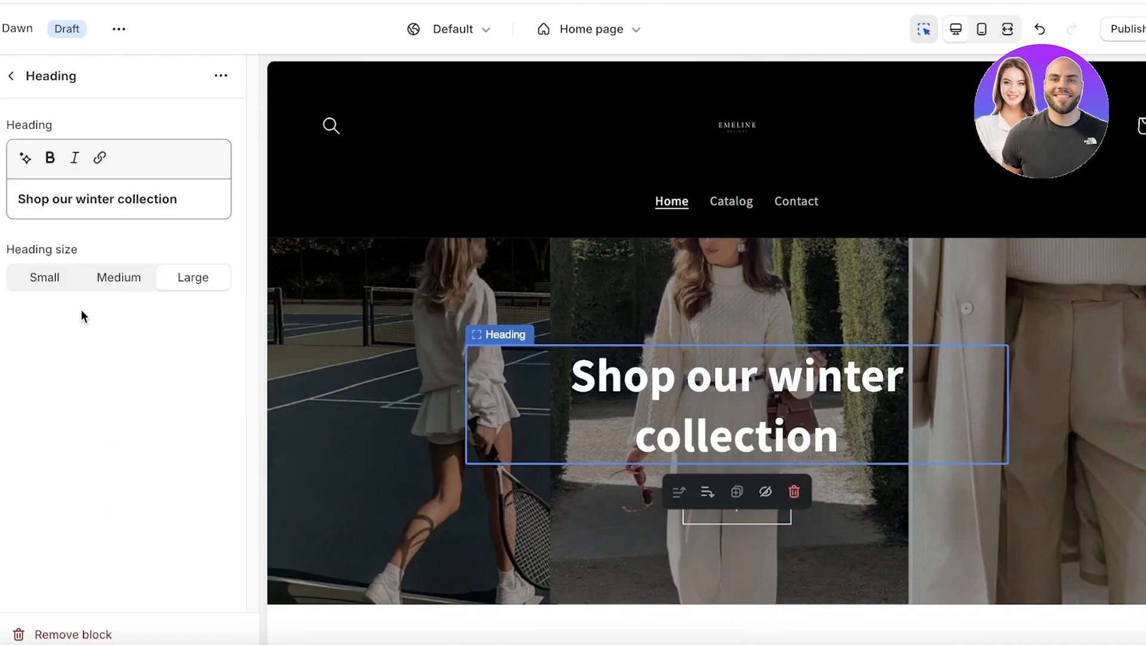
pyautogui.click(12, 76)
# Set the Image banner's desktop content position to Middle Center.
pyautogui.click(98, 285)
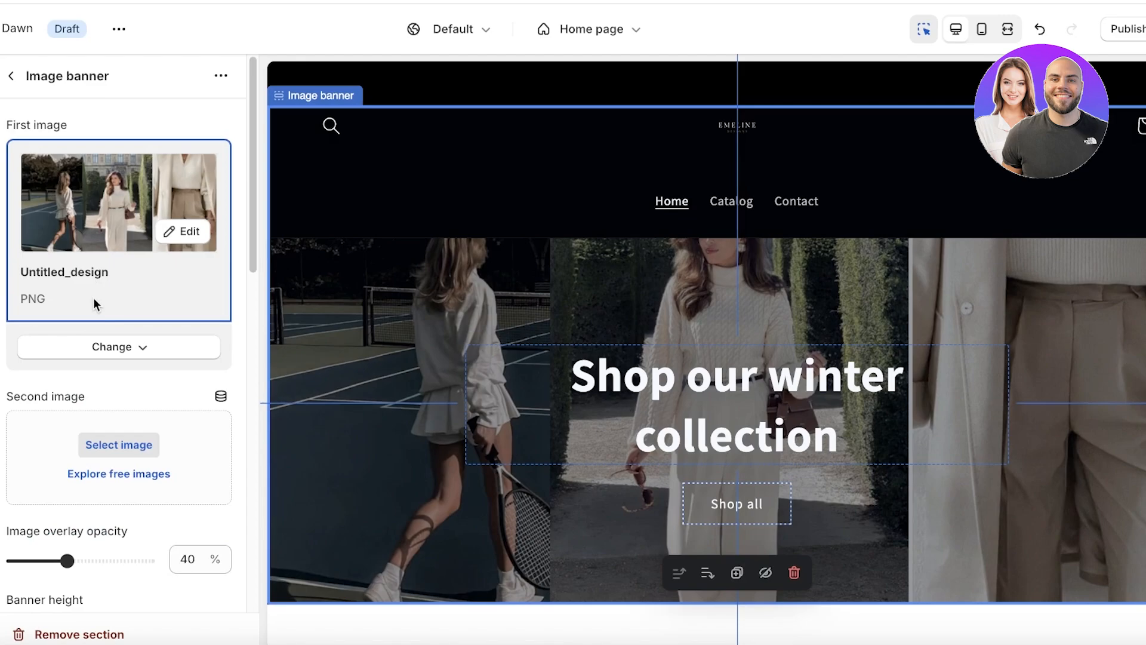
pyautogui.scroll(-4, 95, 317)
pyautogui.scroll(-2, 101, 334)
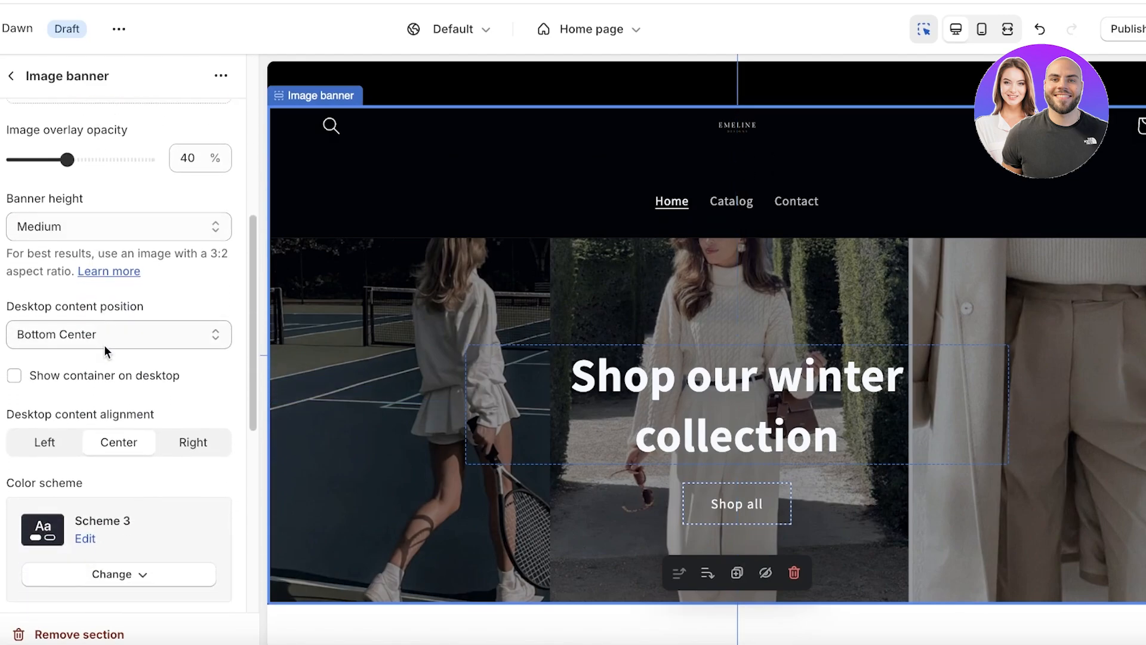
pyautogui.click(126, 338)
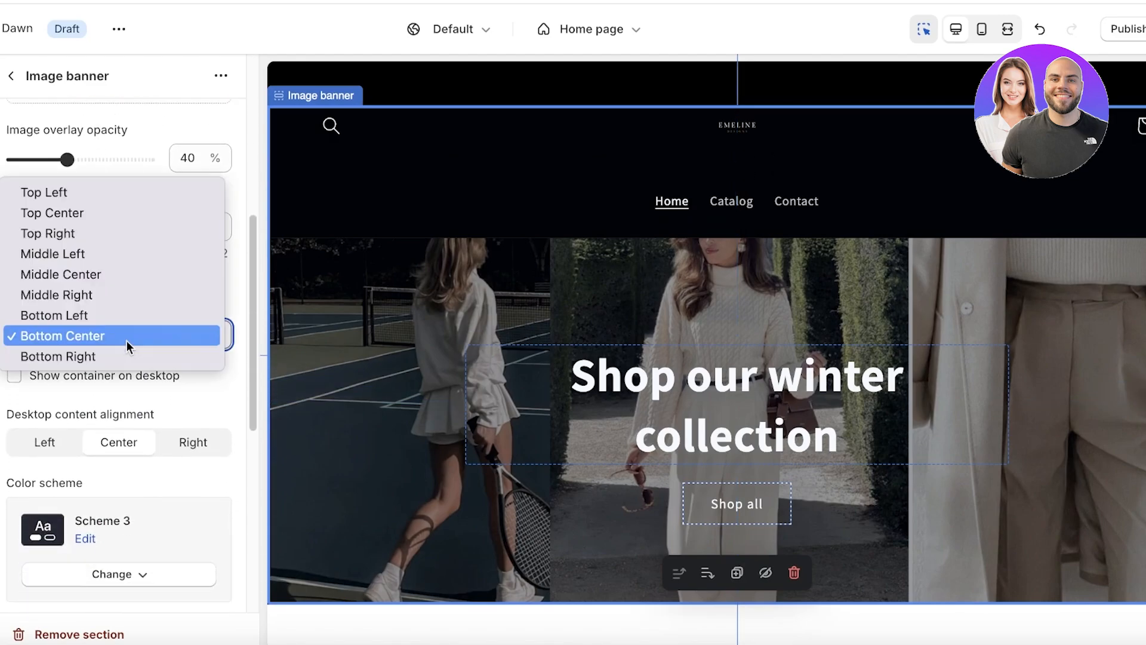
pyautogui.click(93, 278)
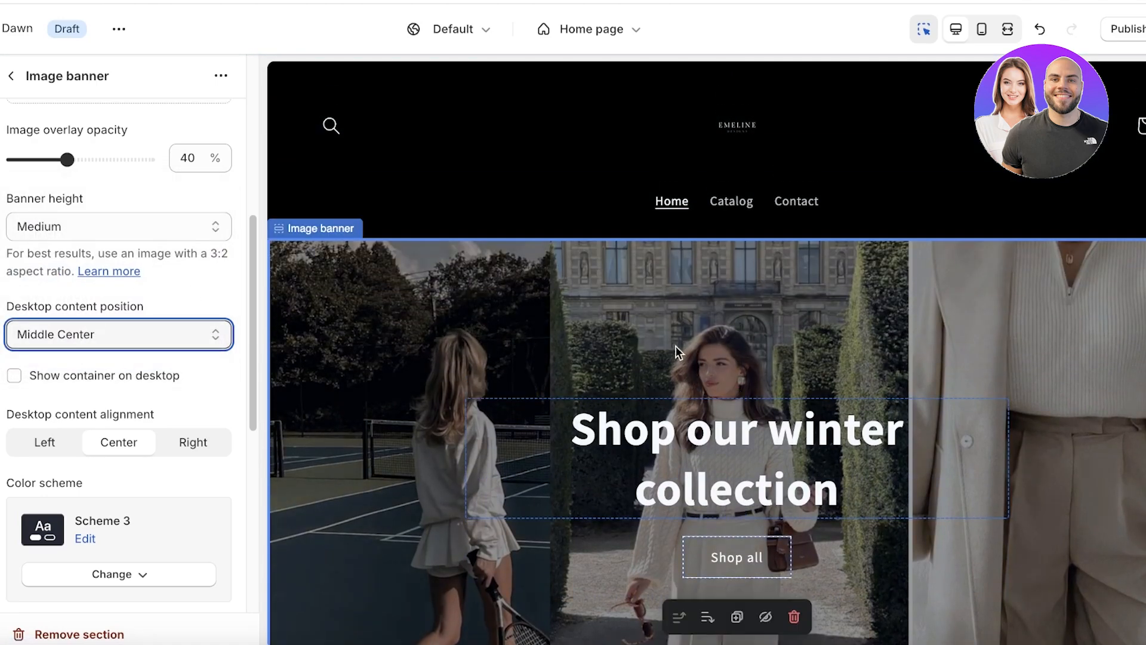
pyautogui.click(78, 338)
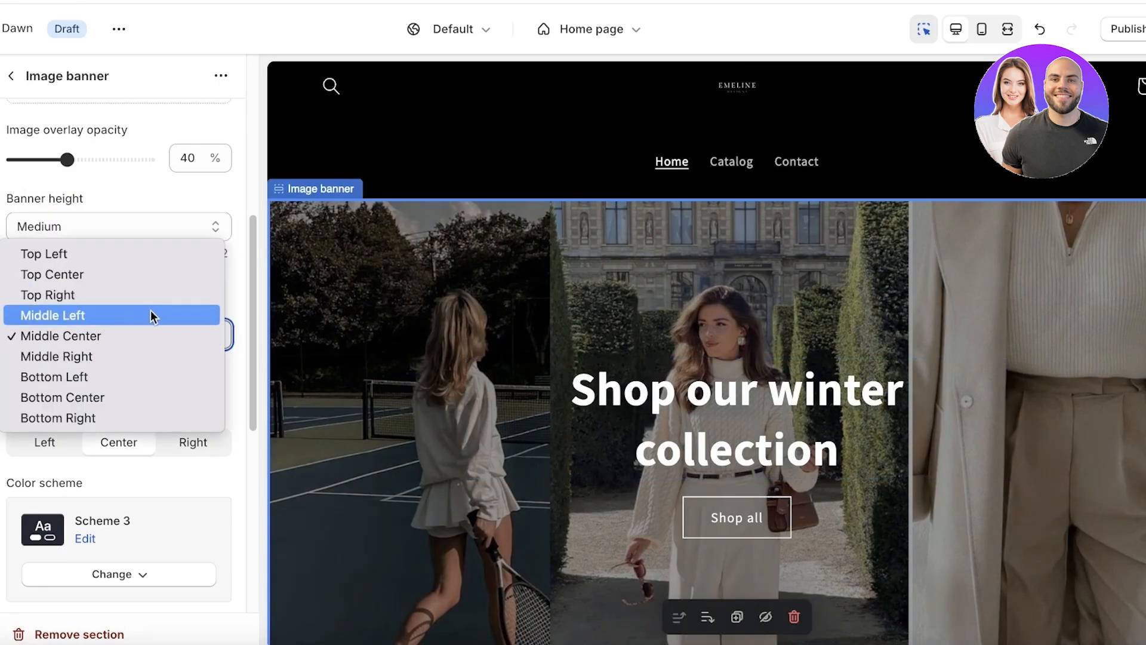
pyautogui.click(160, 199)
pyautogui.scroll(-8, 152, 290)
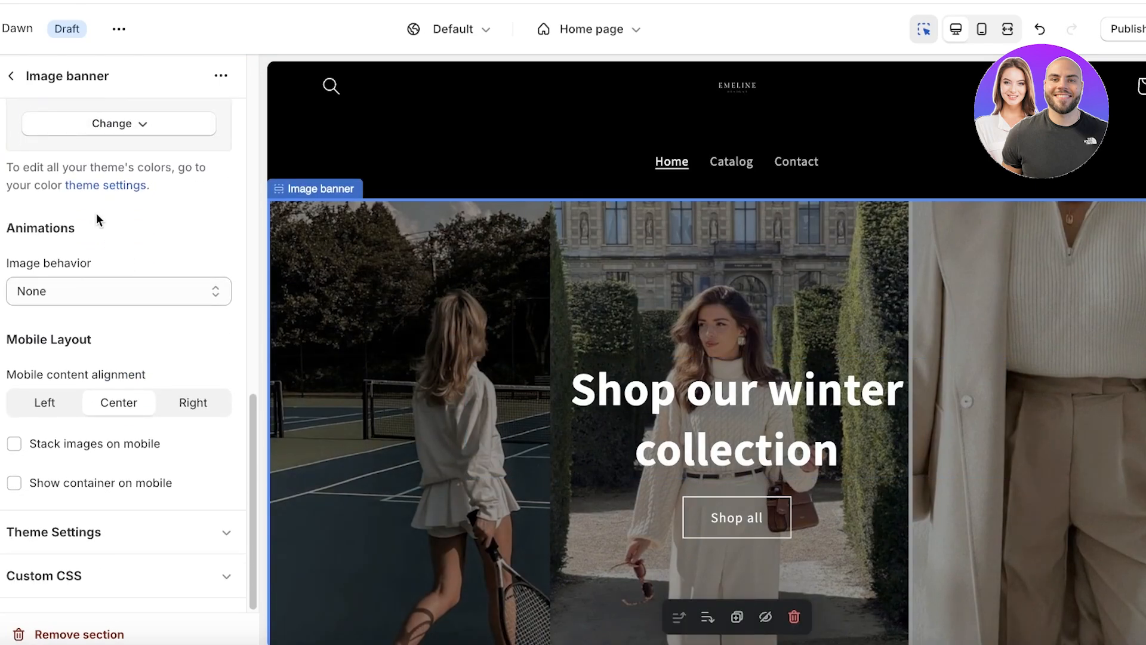
pyautogui.click(11, 76)
# Change the Featured collection heading from 'Featured products' to 'Our Top Picks'.
pyautogui.scroll(-10, 693, 341)
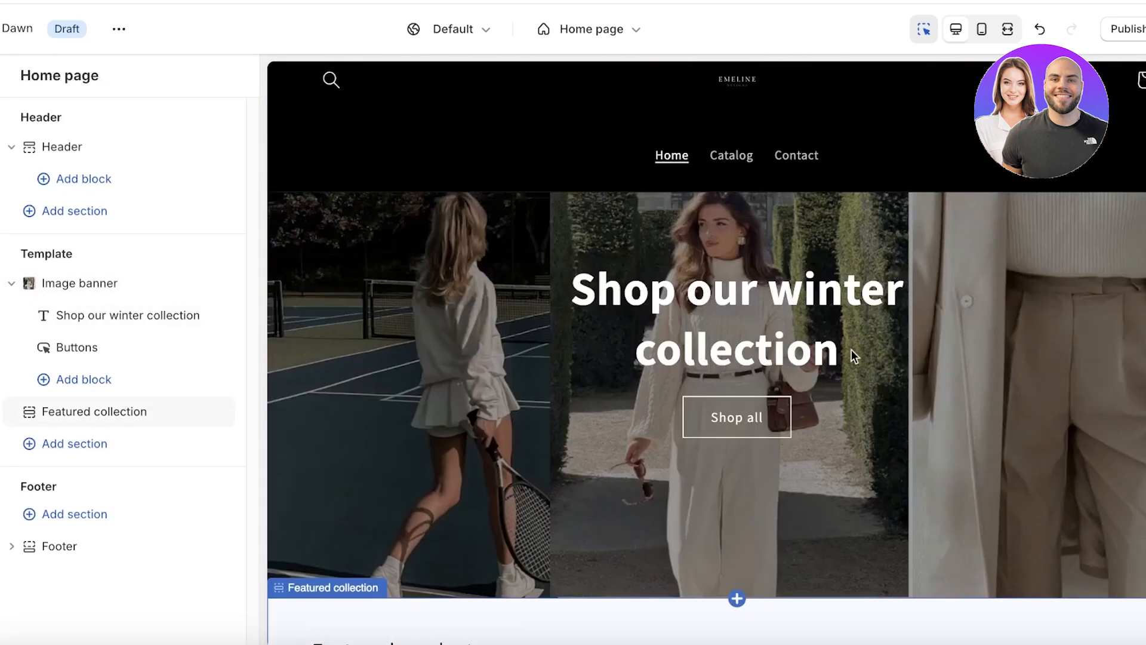
pyautogui.scroll(4, 745, 307)
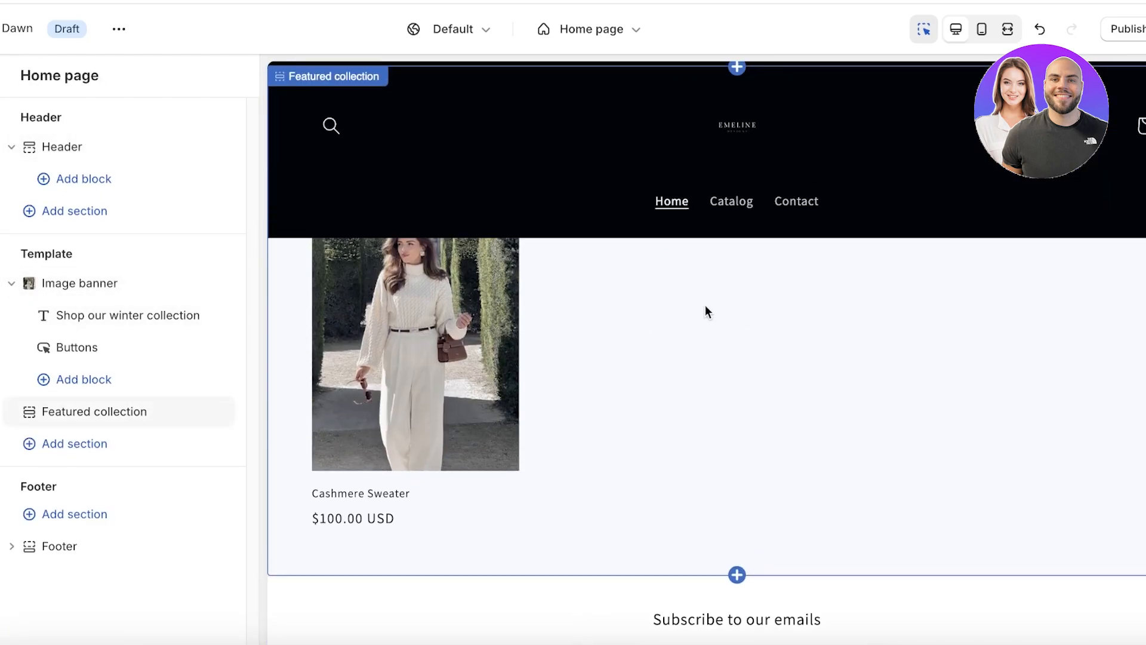
pyautogui.scroll(-3, 674, 440)
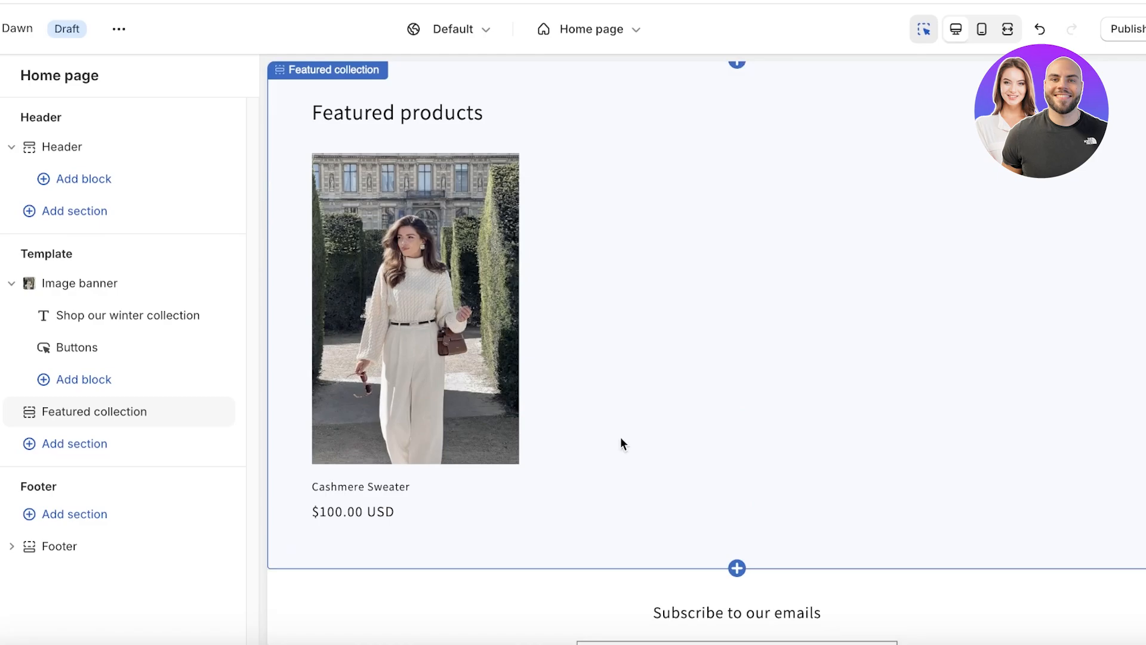
pyautogui.click(105, 413)
pyautogui.click(110, 197)
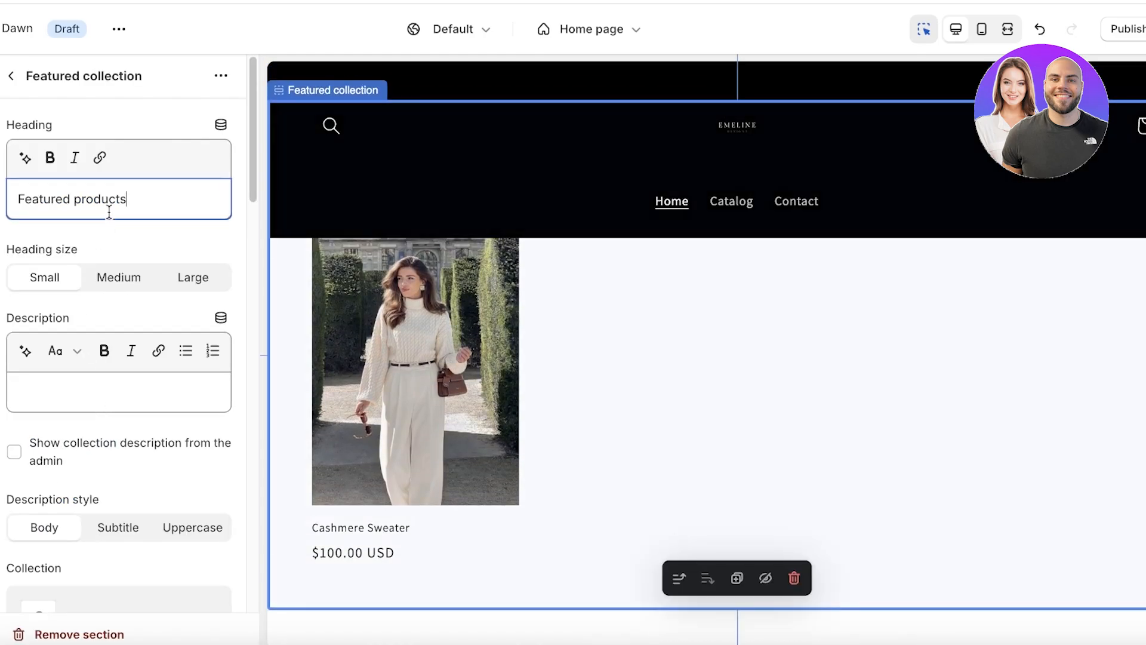
pyautogui.hotkey('ctrl', 'a')
pyautogui.write('A')
pyautogui.press('BackSpace')
pyautogui.write('H')
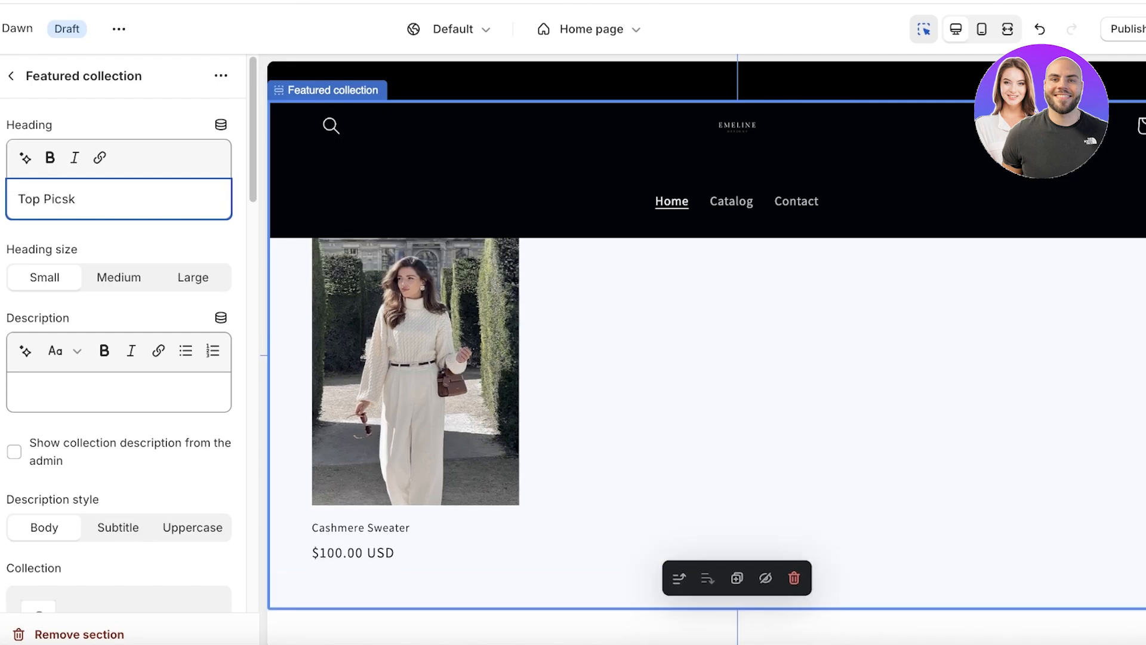
pyautogui.click(17, 199)
pyautogui.write('Our')
pyautogui.scroll(-6, 38, 348)
pyautogui.scroll(1, 41, 327)
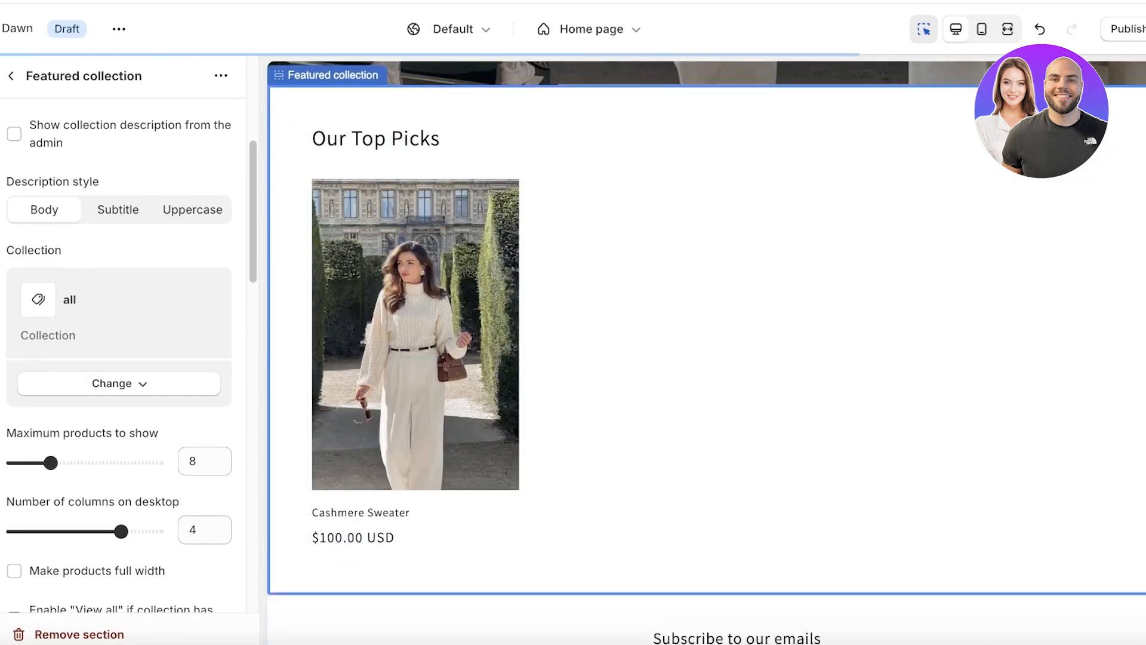
pyautogui.scroll(-10, 102, 264)
pyautogui.scroll(10, 530, 273)
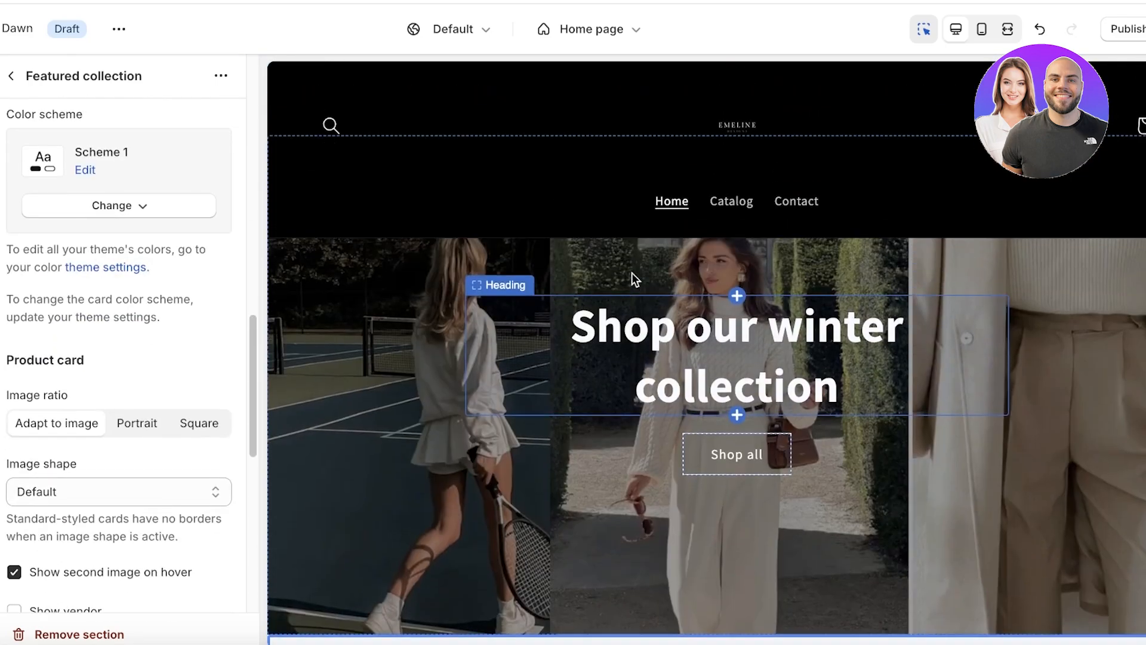
pyautogui.scroll(-5, 675, 334)
pyautogui.scroll(5, 654, 356)
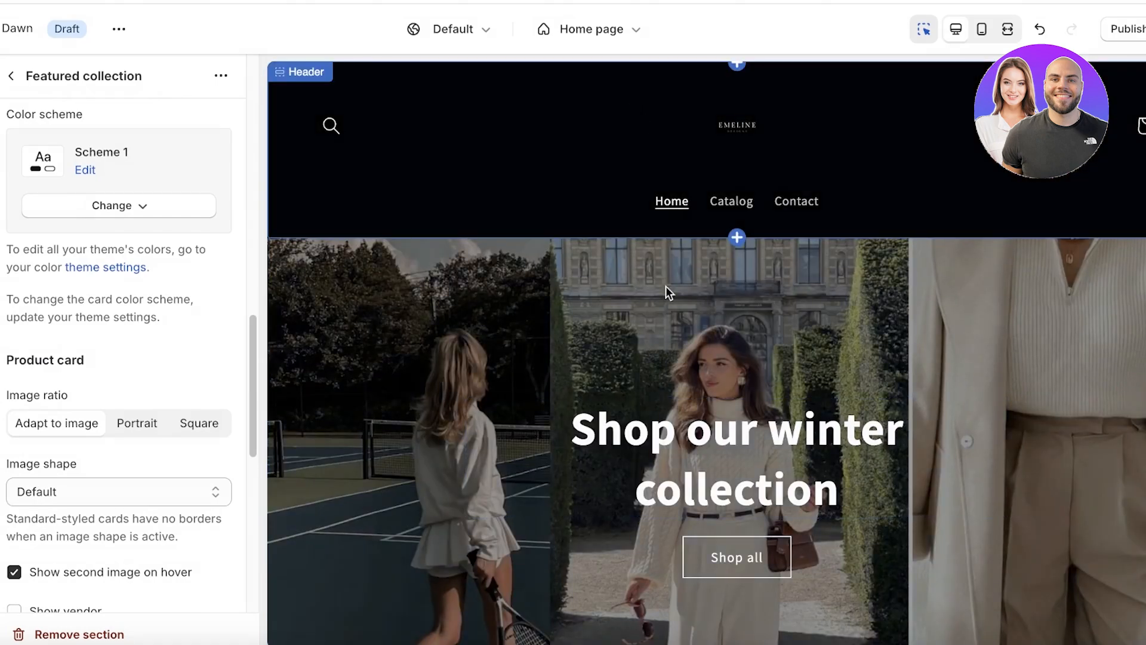
pyautogui.scroll(-10, 674, 471)
# Apply color Scheme 4 to the section and keep its background pure black (#000000).
pyautogui.scroll(1, 673, 474)
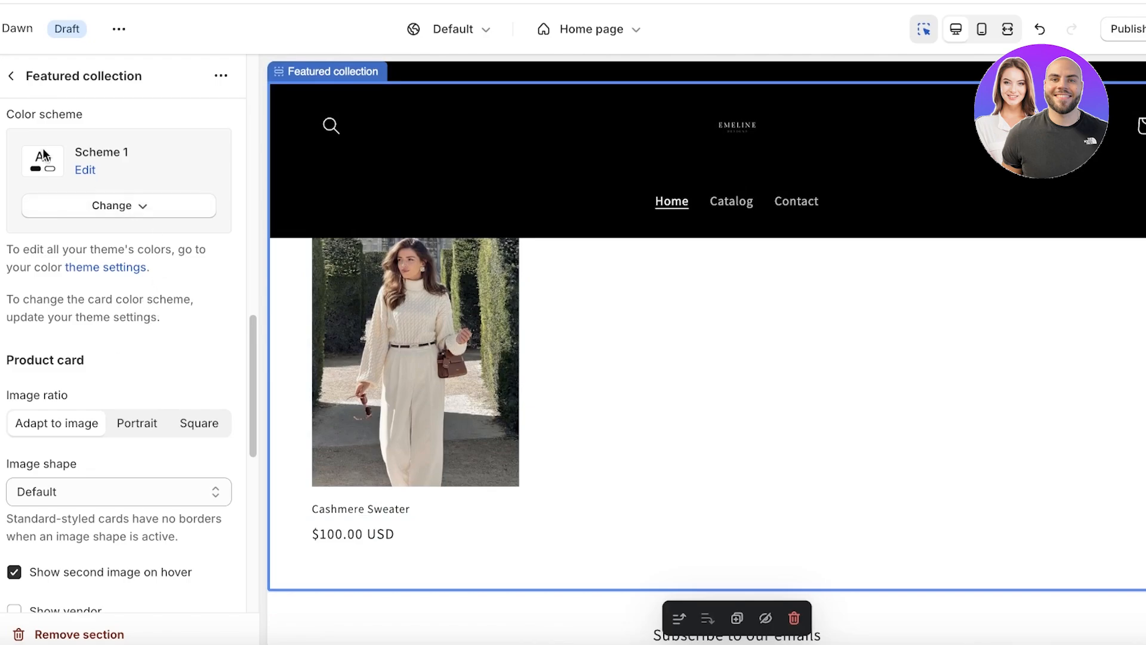
pyautogui.click(91, 217)
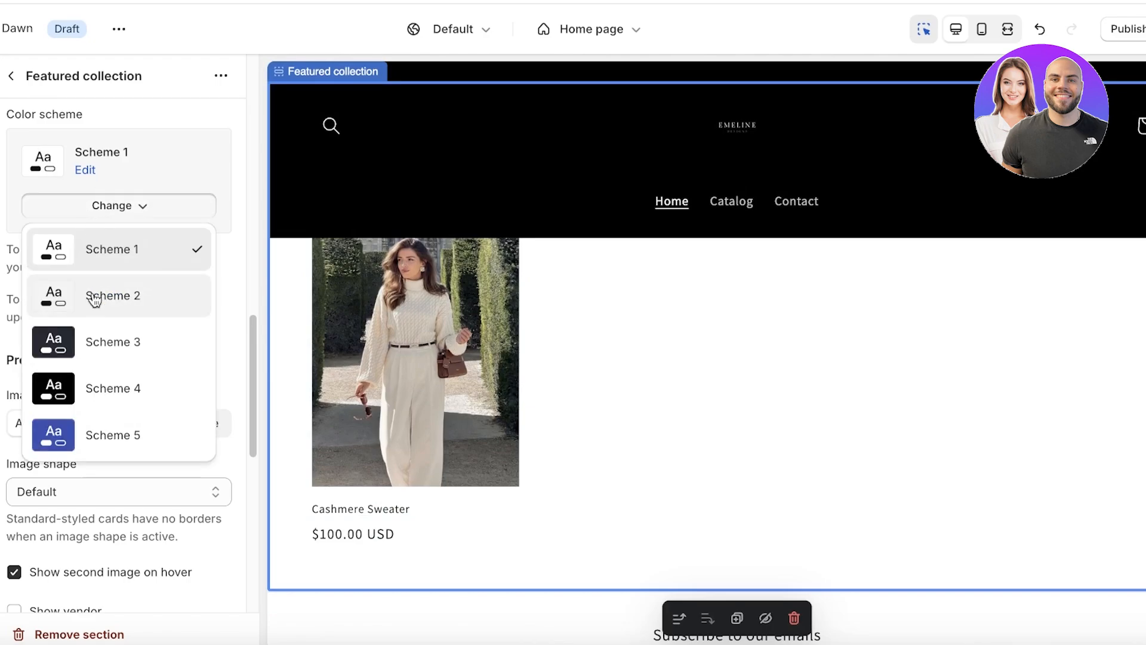
pyautogui.click(90, 386)
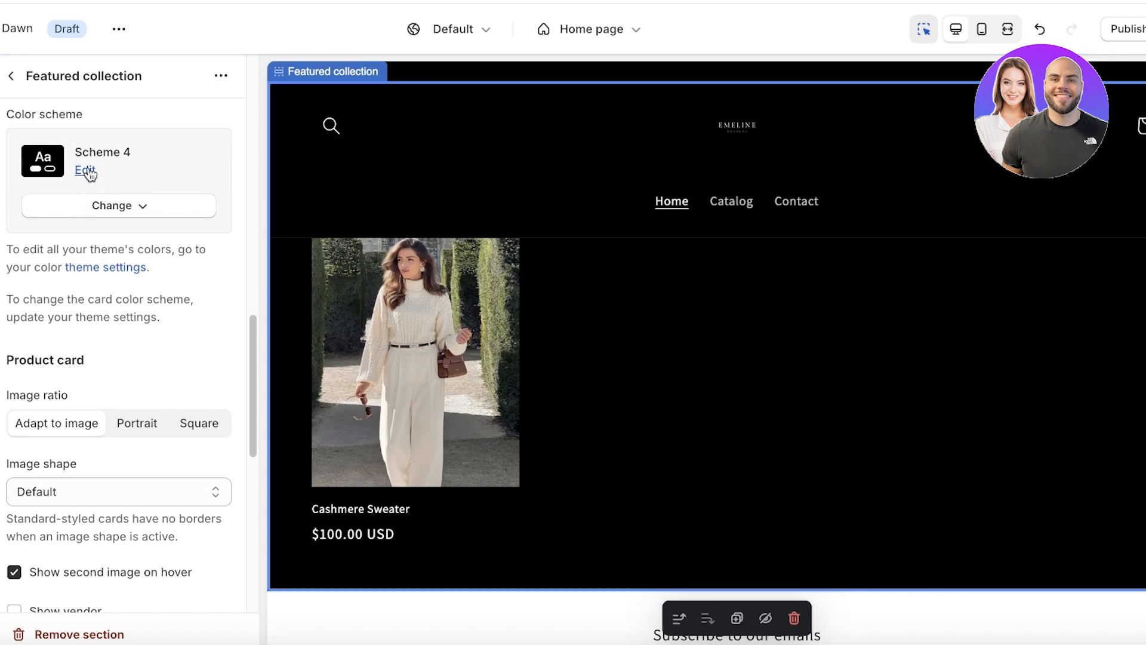
pyautogui.click(82, 171)
pyautogui.click(33, 244)
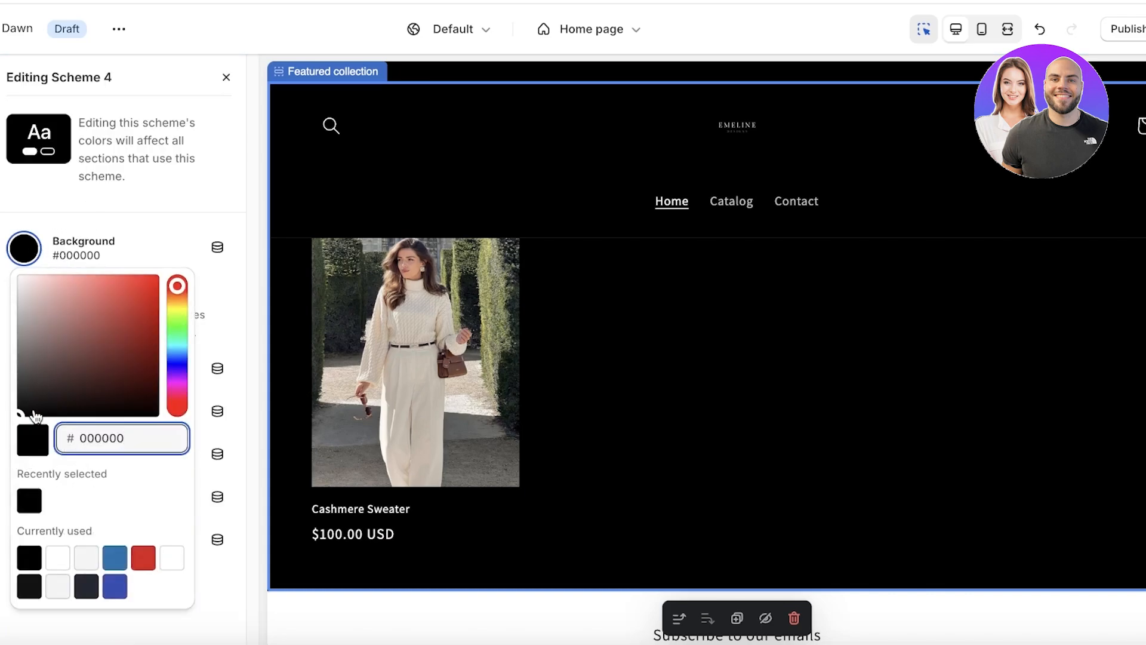
pyautogui.moveTo(31, 411); pyautogui.dragTo(22, 428)
pyautogui.click(241, 188)
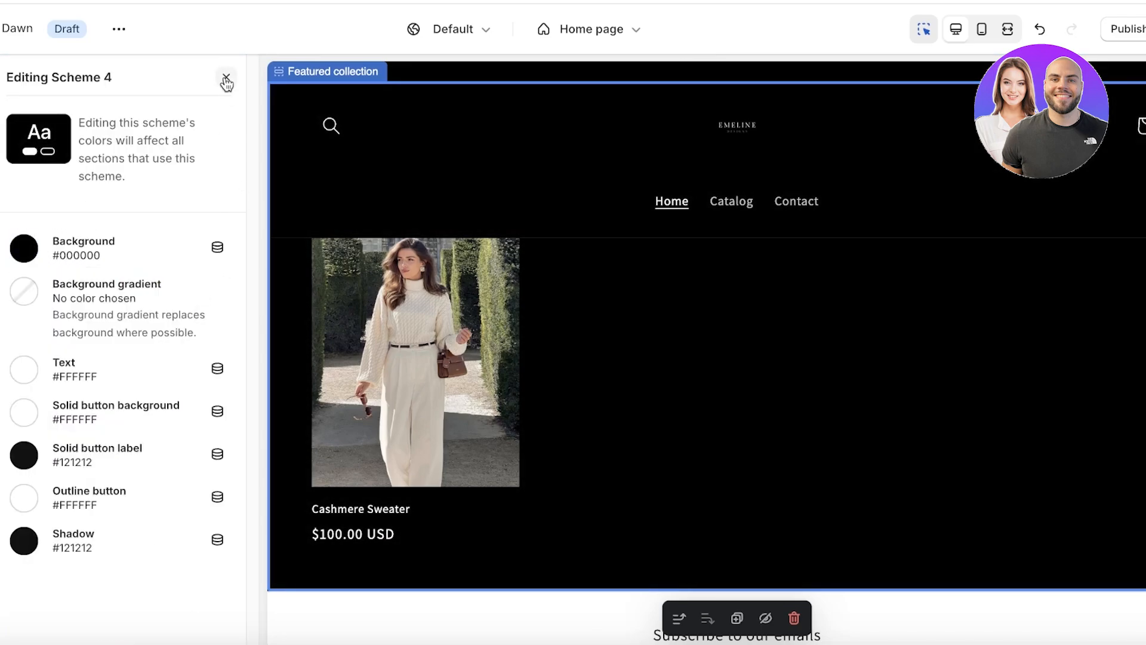
pyautogui.click(226, 80)
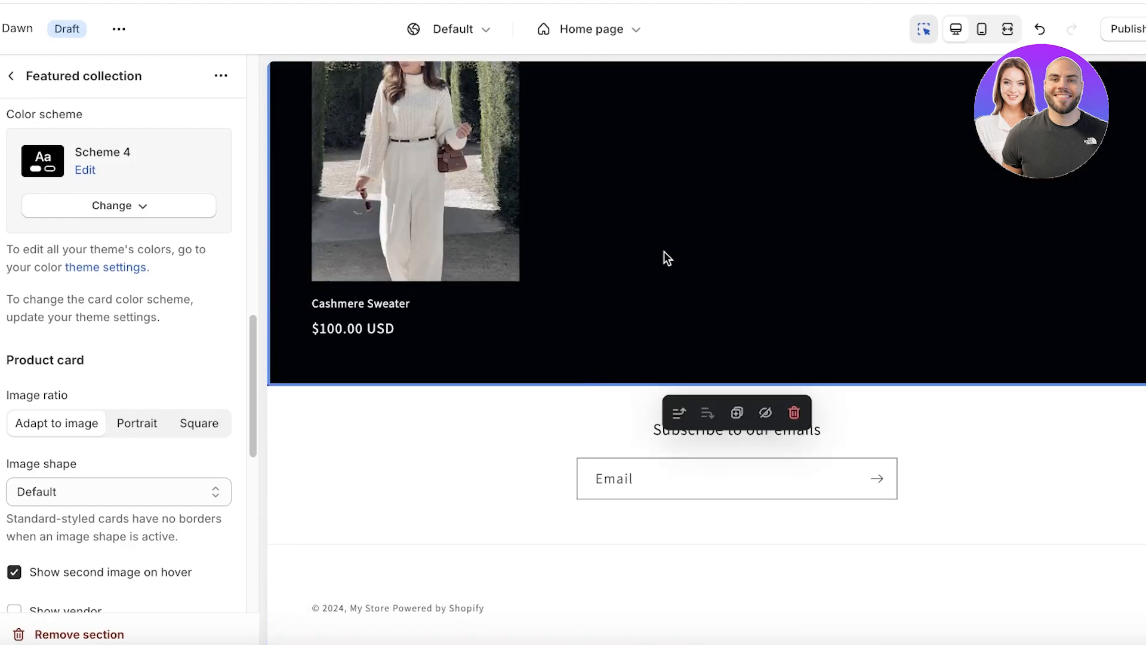
# Return to the home page section list and review the notes of planned sections.
pyautogui.click(12, 76)
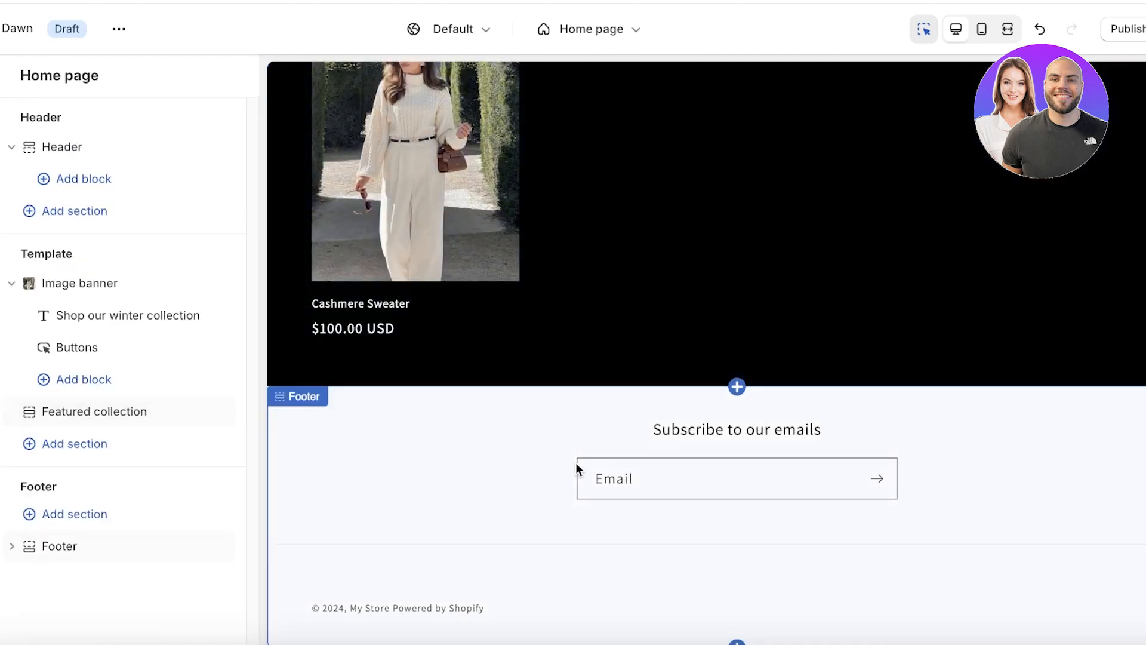
pyautogui.scroll(1, 585, 400)
pyautogui.click(397, 640)
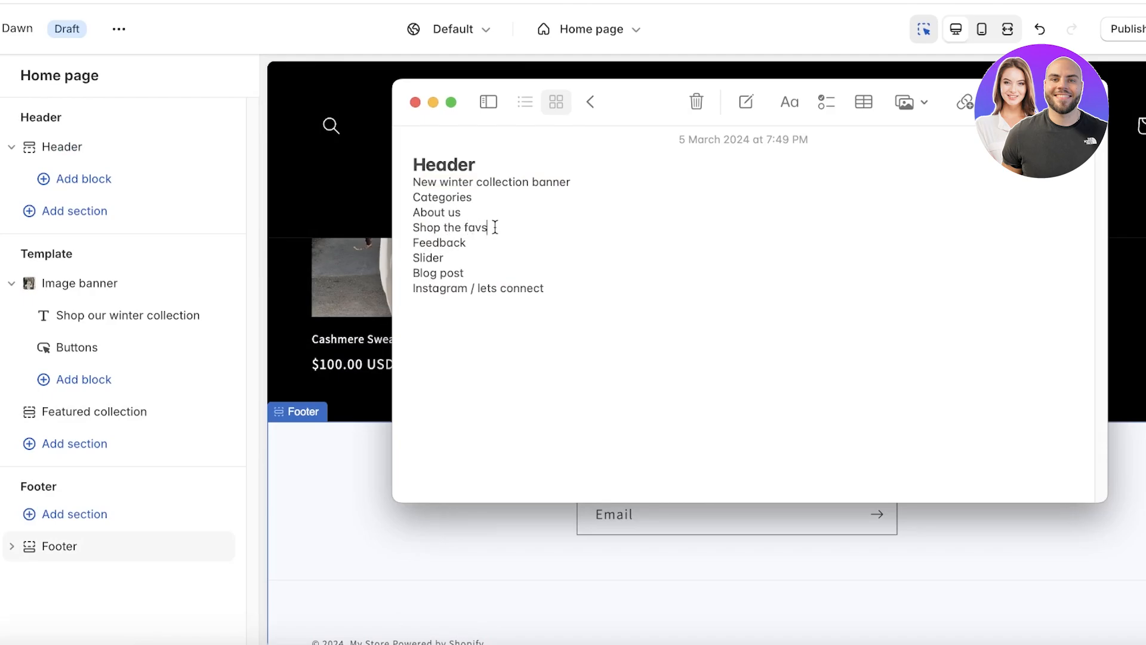
pyautogui.click(1122, 266)
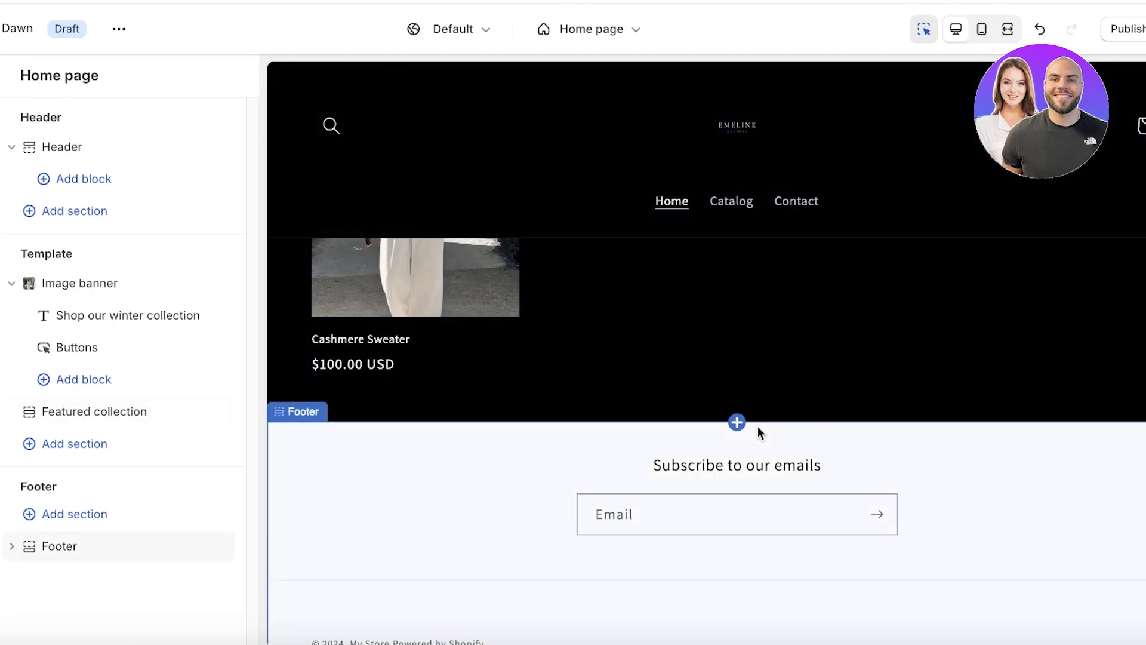
# Browse the section picker and add an Image banner section to the home page.
pyautogui.click(737, 424)
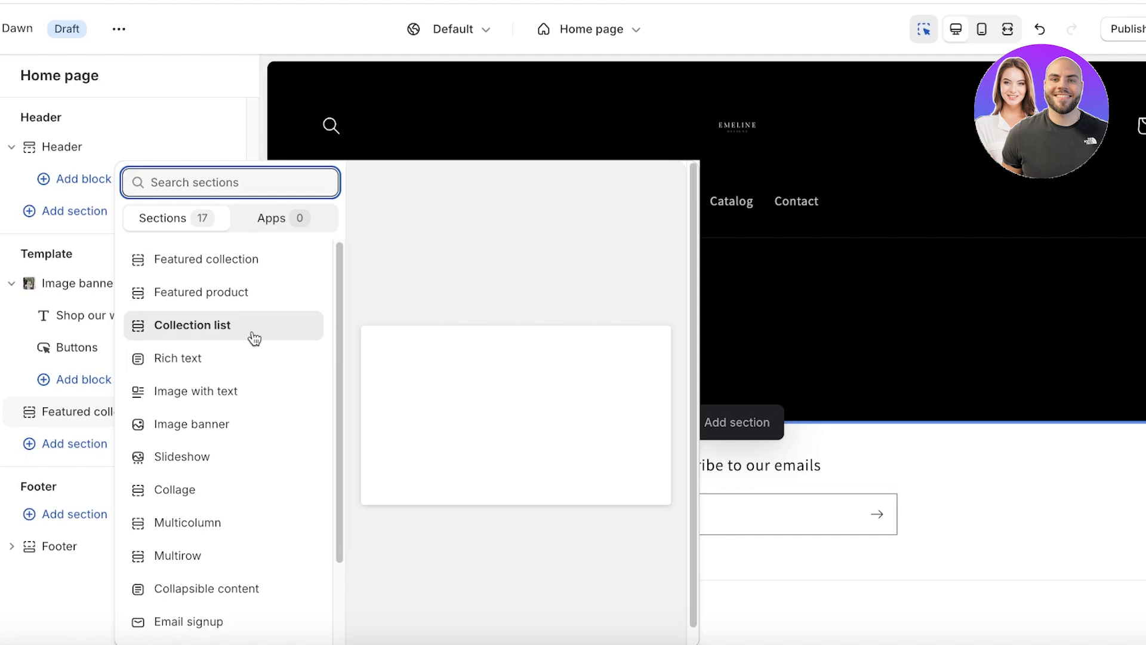
pyautogui.scroll(-1, 227, 370)
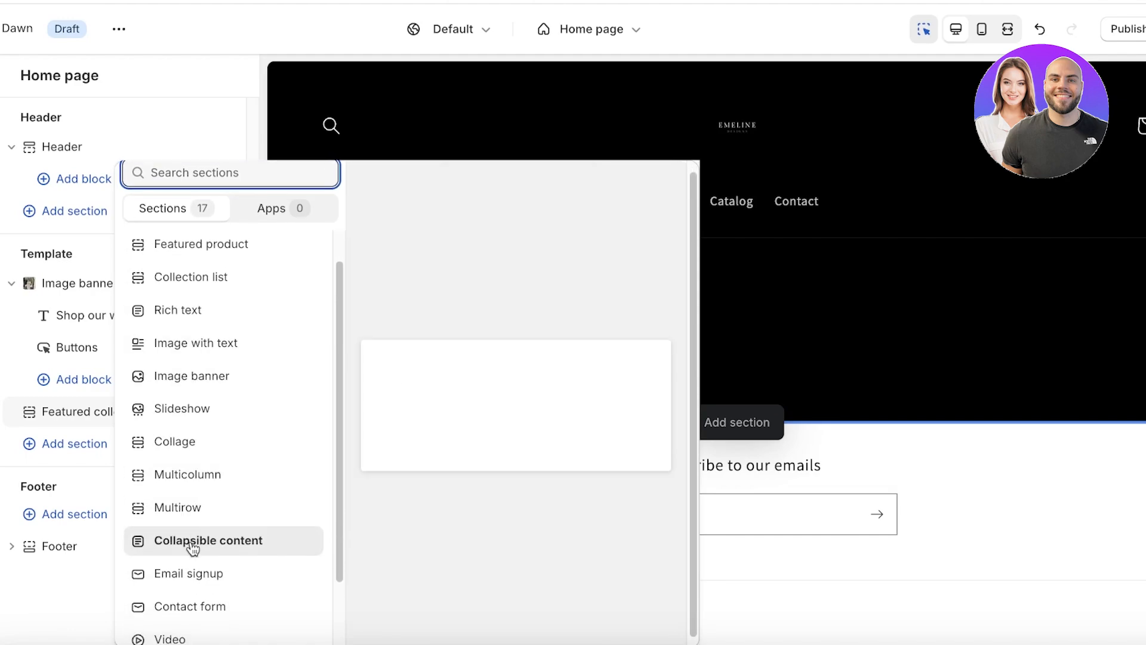
pyautogui.scroll(-2, 191, 537)
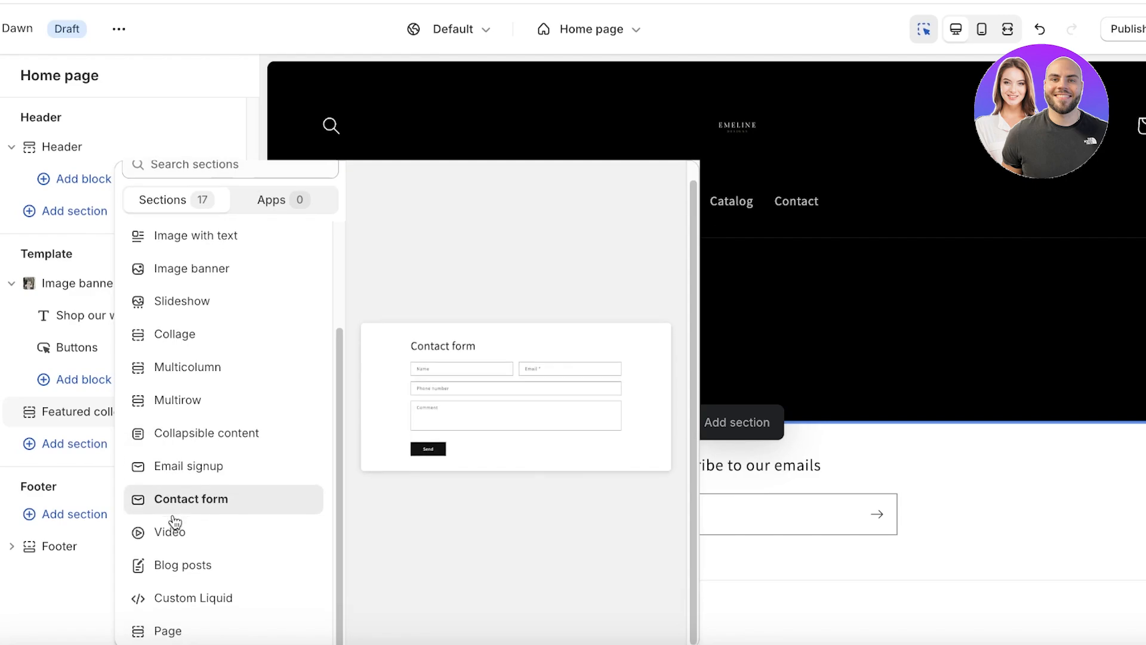
pyautogui.scroll(3, 197, 398)
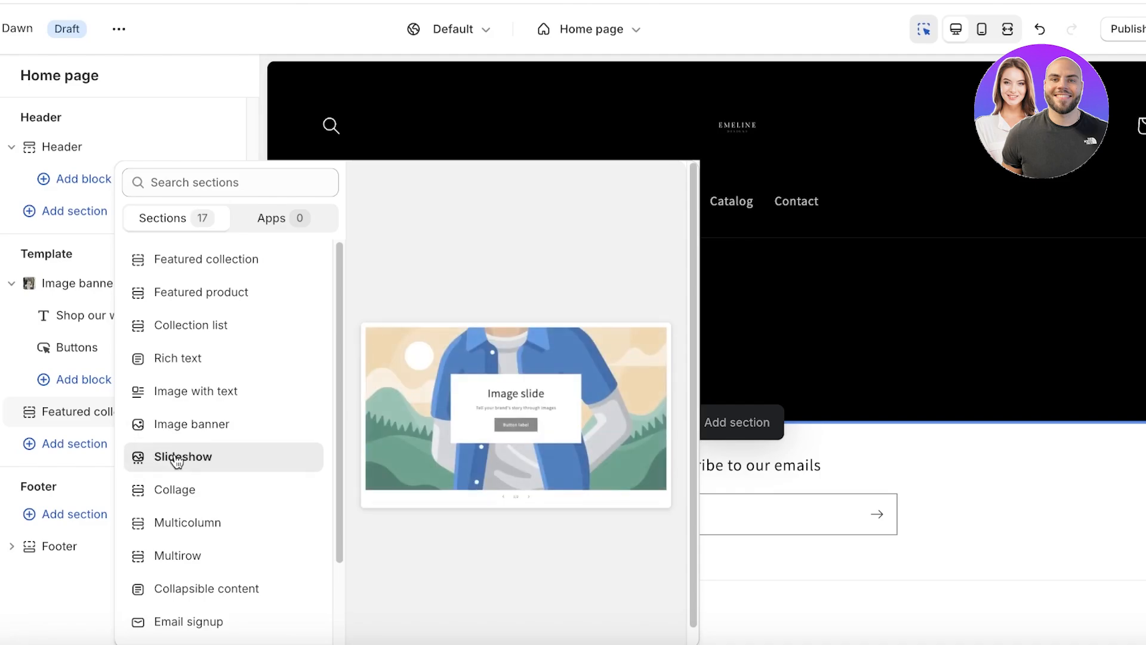
pyautogui.scroll(-1, 178, 447)
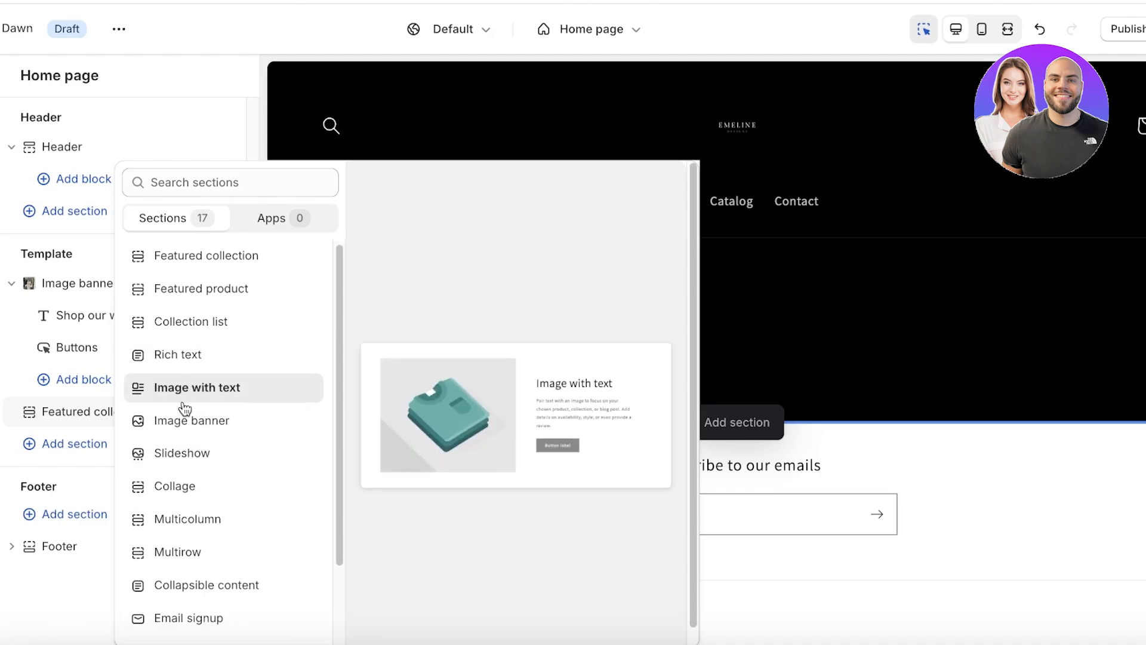
pyautogui.click(184, 416)
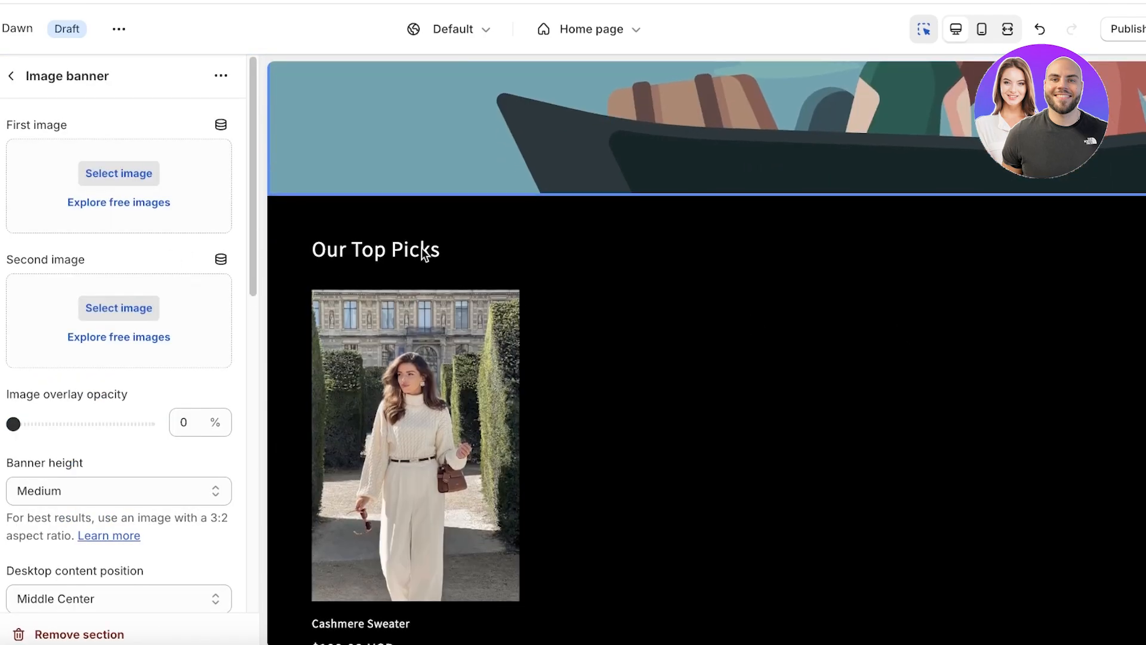
# Move the new image banner below Featured collection and set Untitled_design_1 as its image.
pyautogui.scroll(4, 422, 248)
pyautogui.click(13, 77)
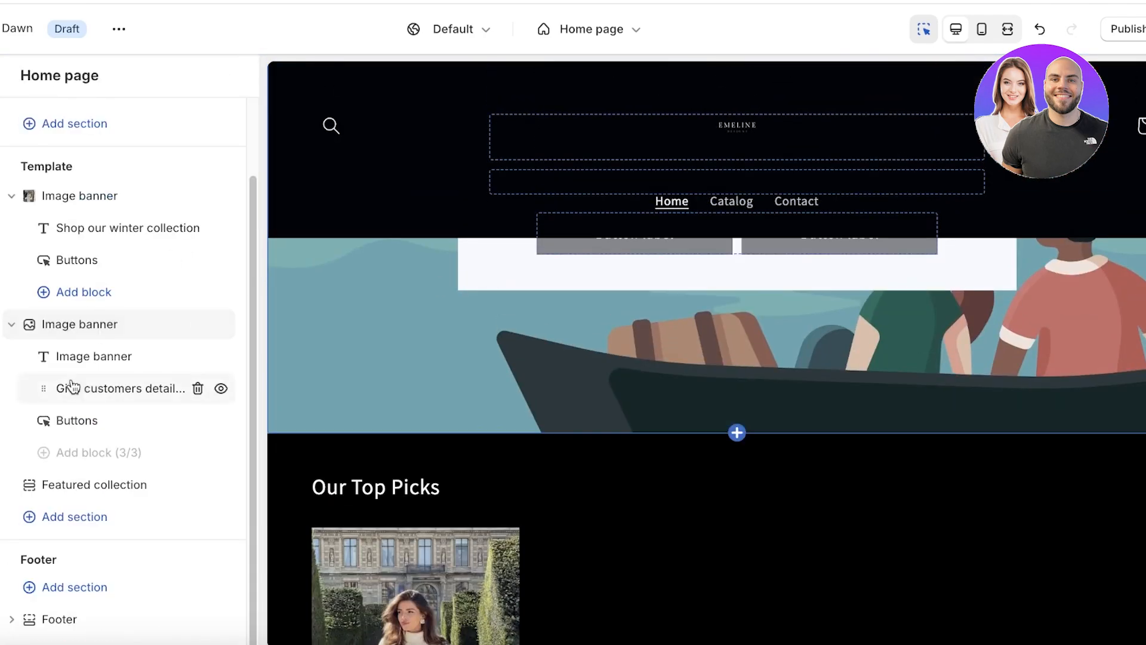
pyautogui.moveTo(28, 329); pyautogui.dragTo(35, 471)
pyautogui.click(81, 443)
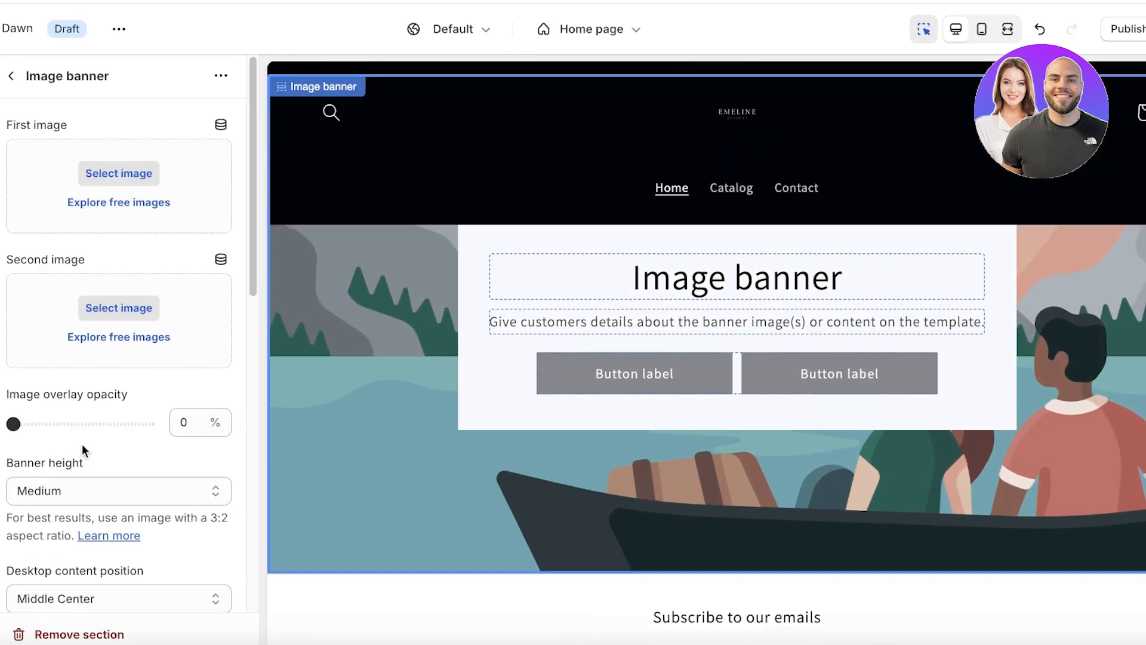
pyautogui.click(94, 173)
pyautogui.click(575, 348)
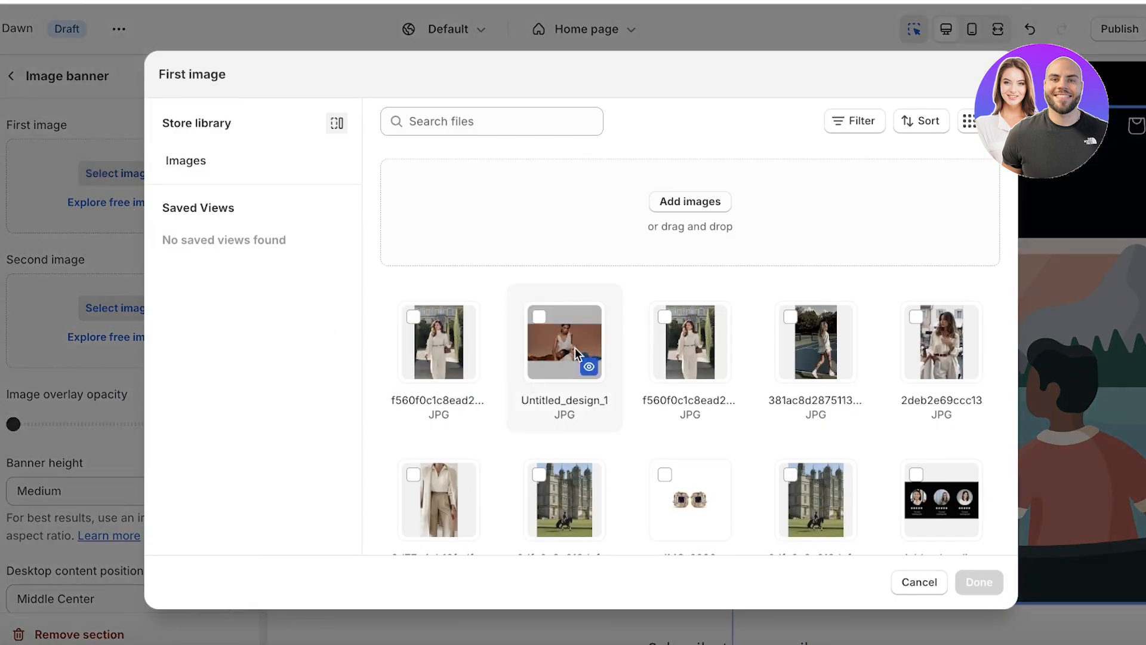
pyautogui.click(970, 583)
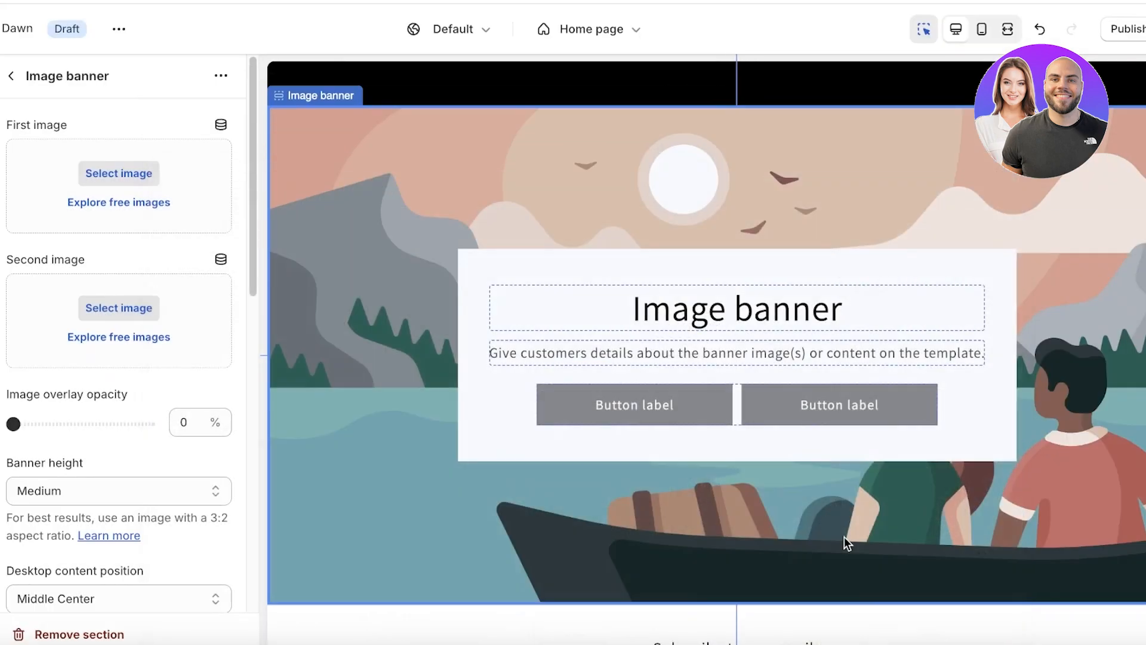
# Set a 30% image overlay, keep the desktop content container shown, and open the Heading block.
pyautogui.scroll(-3, 54, 370)
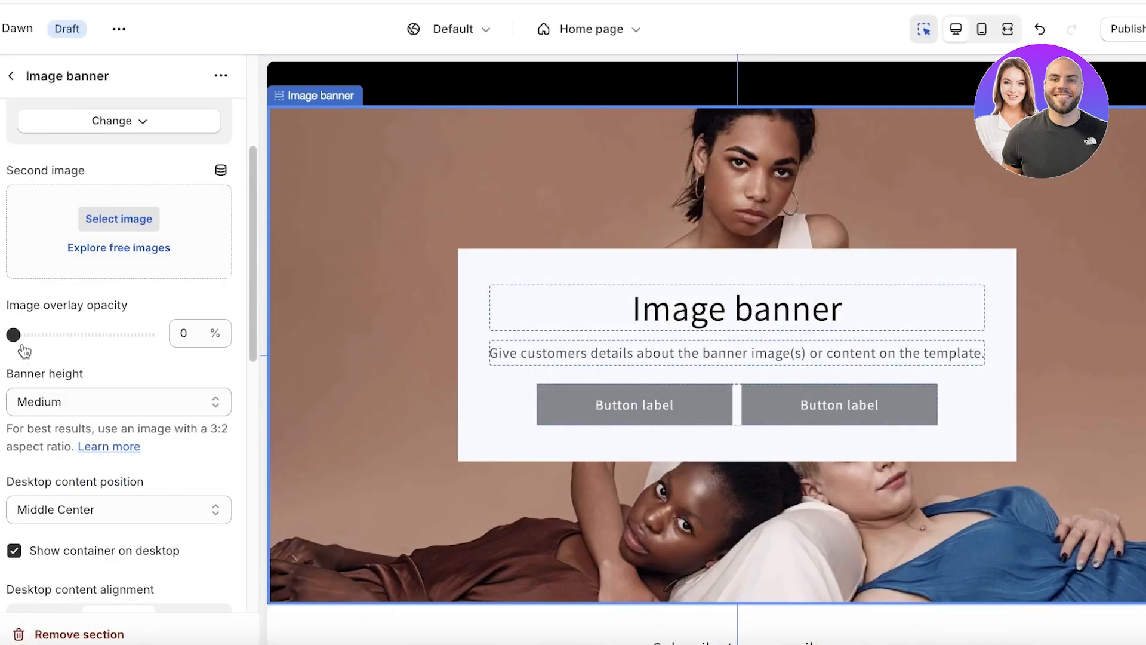
pyautogui.moveTo(15, 335); pyautogui.dragTo(50, 333)
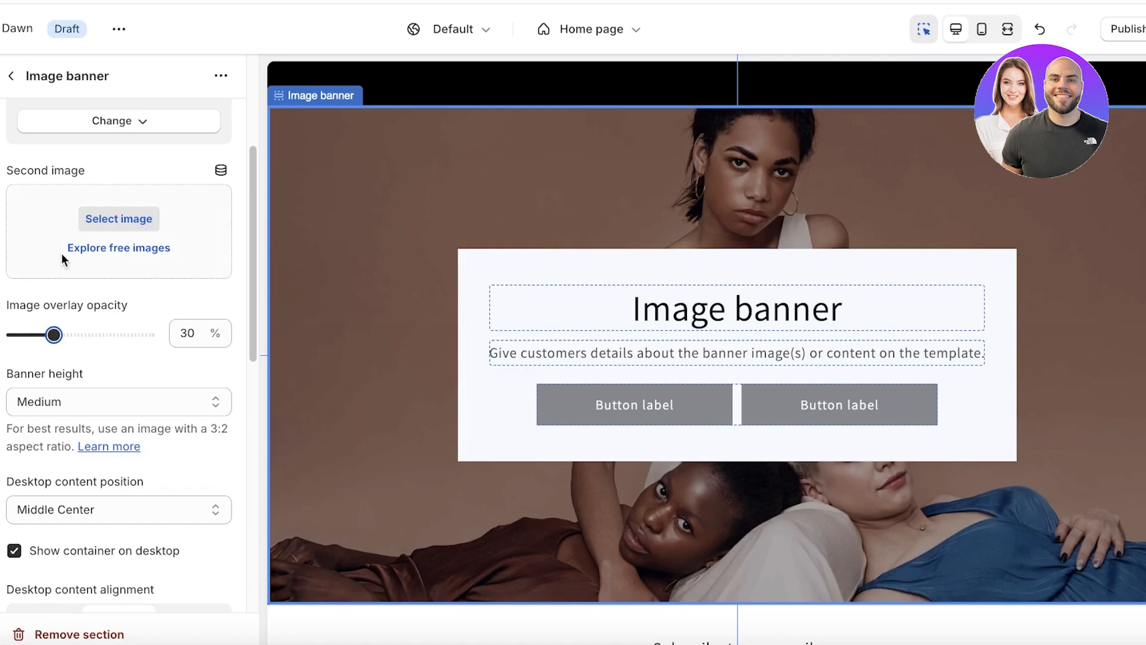
pyautogui.scroll(-3, 88, 527)
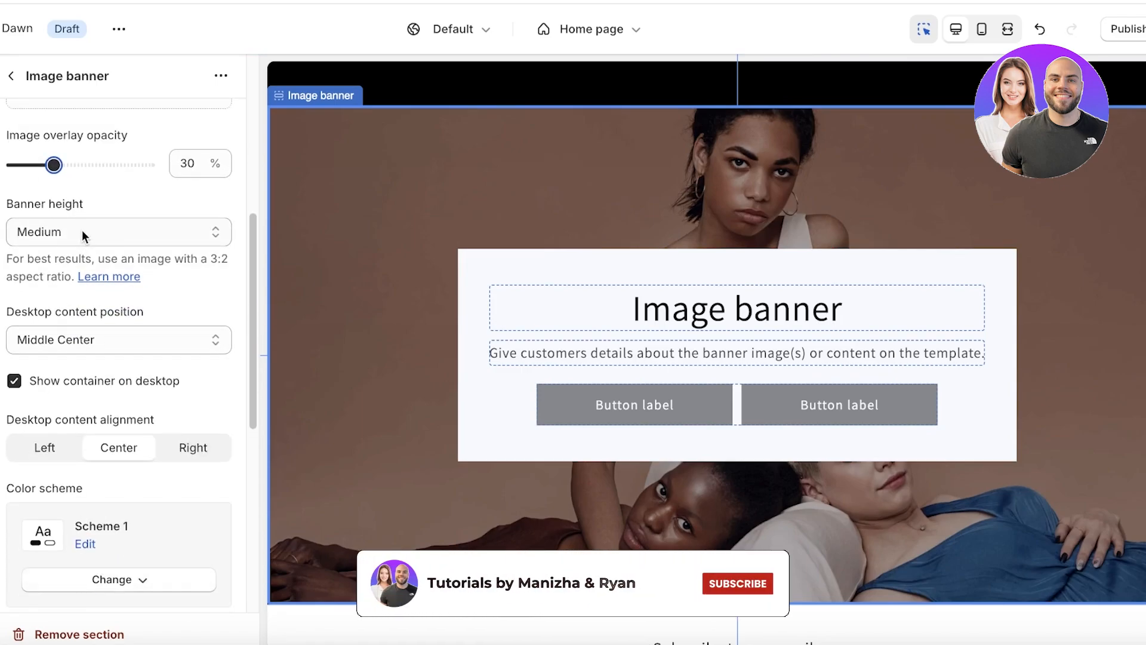
pyautogui.scroll(-1, 49, 339)
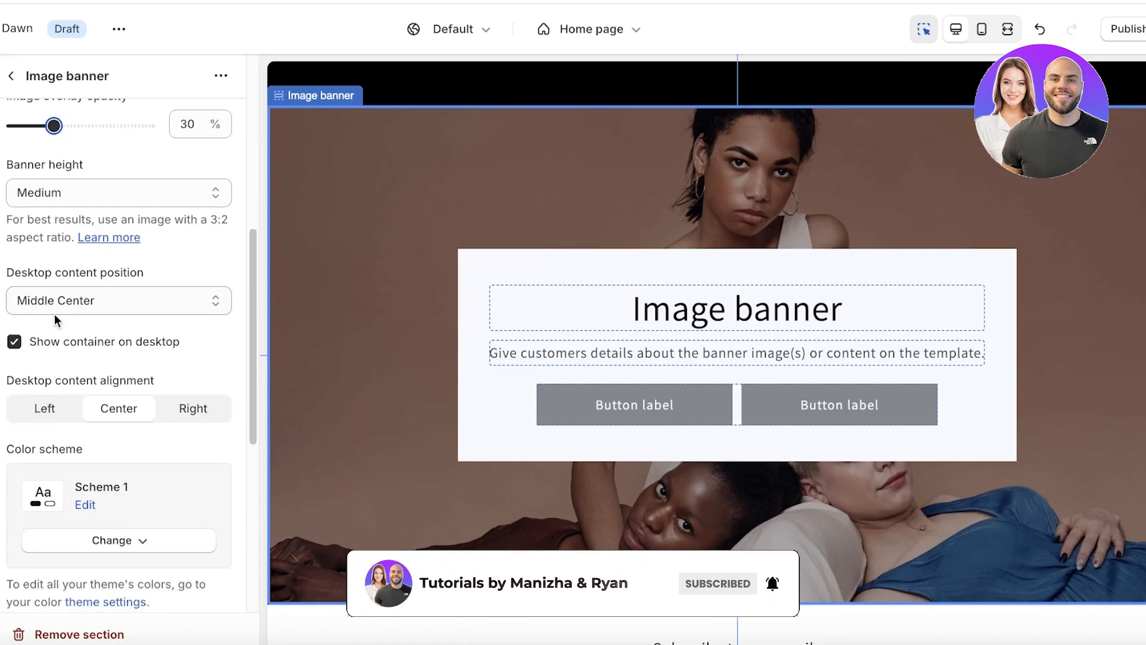
pyautogui.scroll(-1, 55, 314)
pyautogui.click(14, 300)
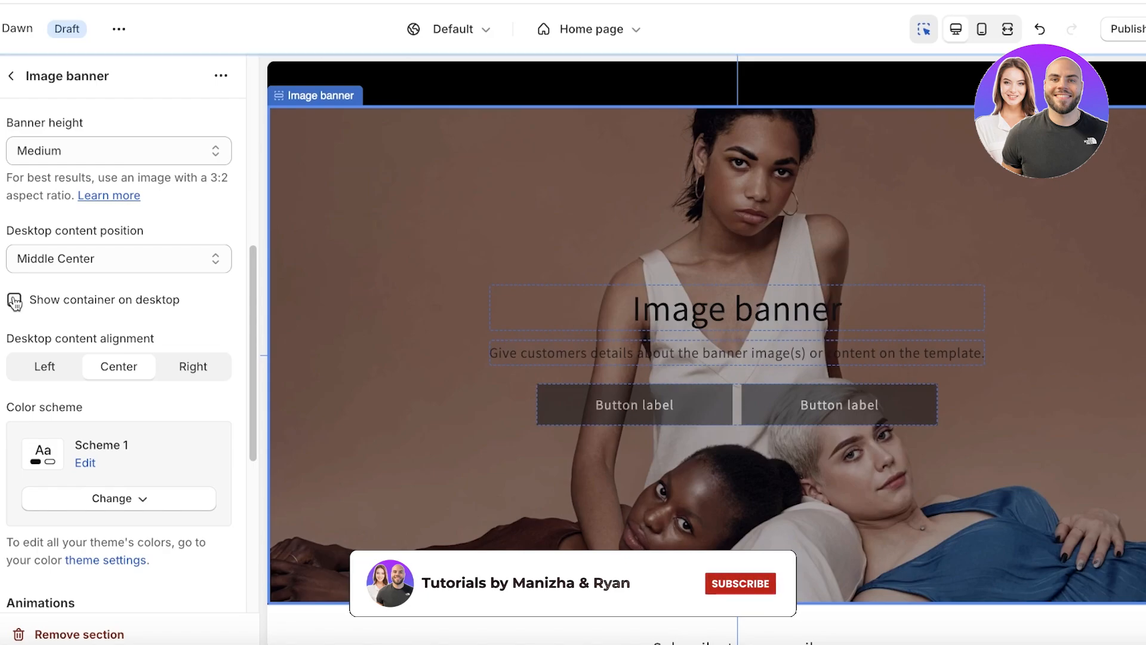
pyautogui.click(15, 301)
pyautogui.scroll(-3, 104, 444)
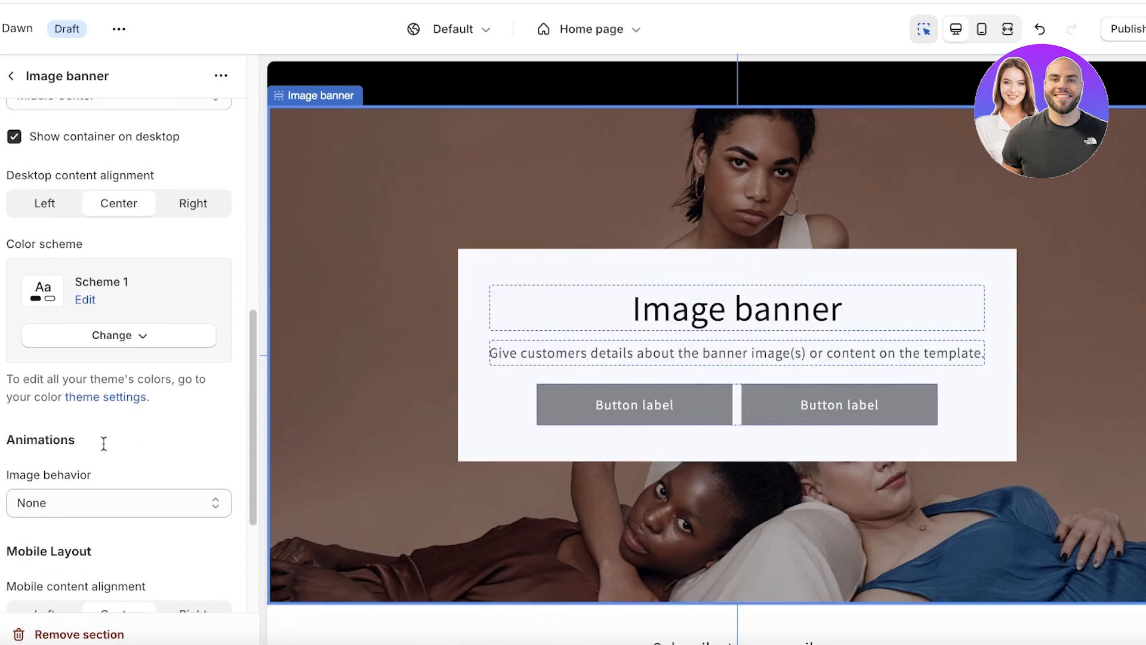
pyautogui.scroll(-4, 104, 443)
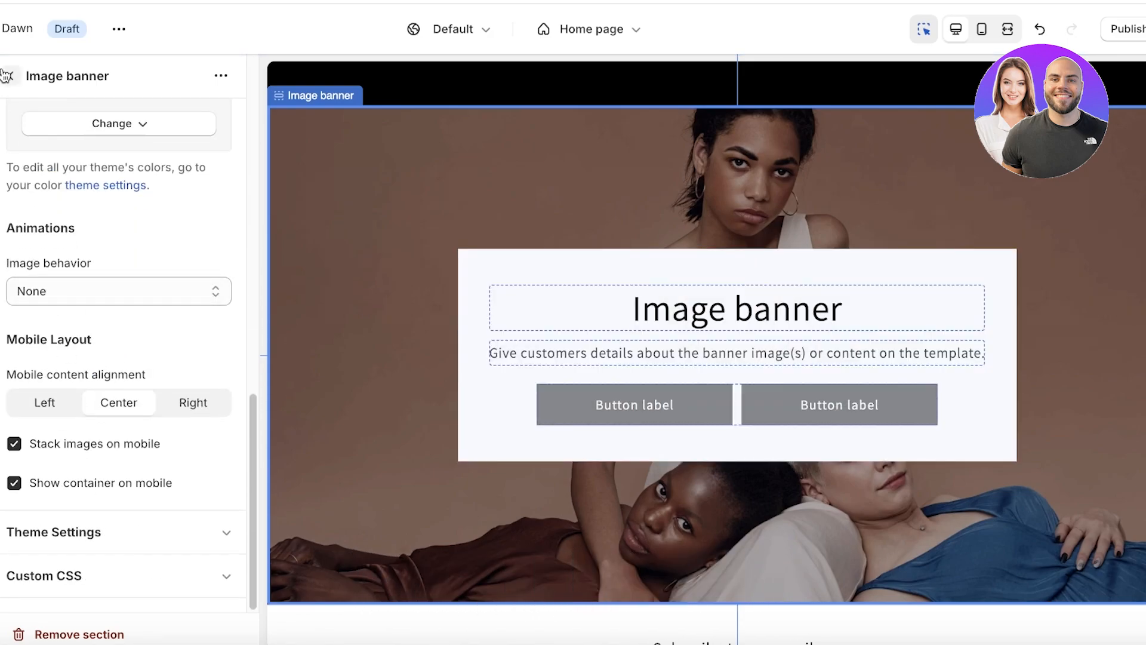
pyautogui.click(9, 75)
pyautogui.click(101, 389)
# Replace the second banner's heading with 'About Us' and set its heading size to Small.
pyautogui.click(130, 198)
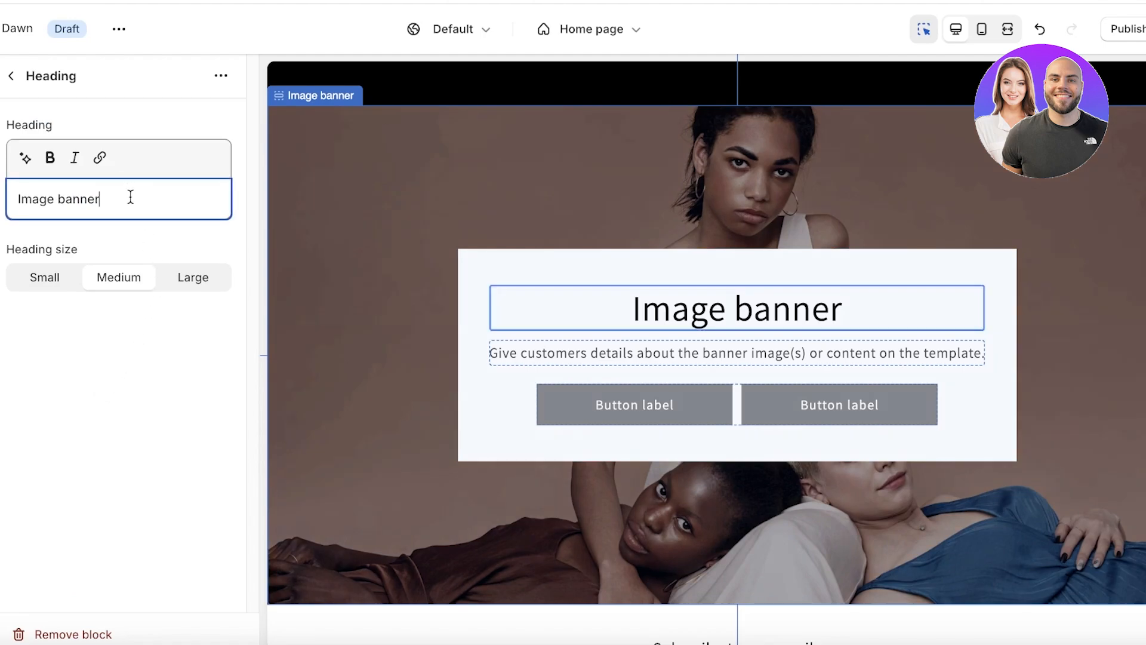
pyautogui.hotkey('ctrl', 'a')
pyautogui.write('About ')
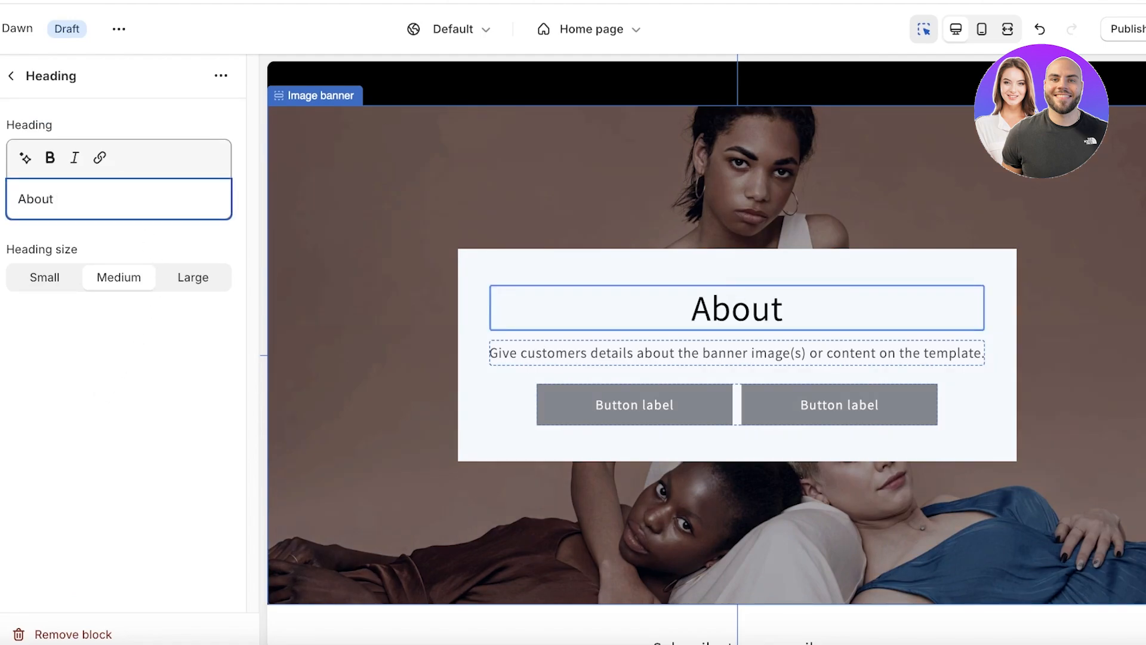
pyautogui.write('Us')
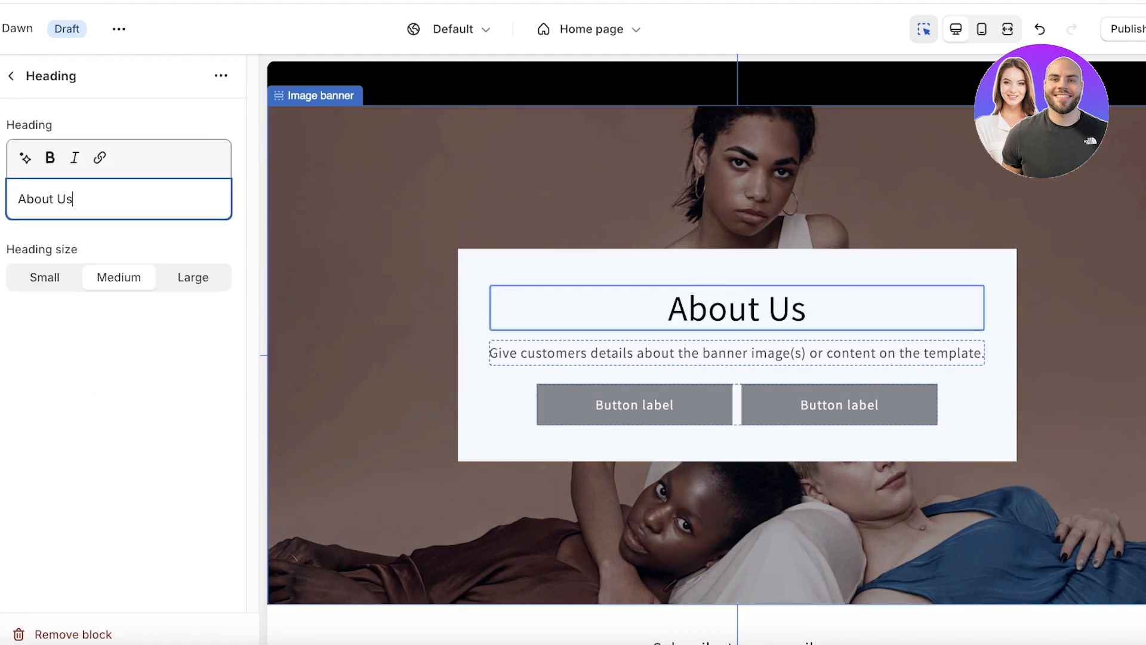
pyautogui.click(201, 290)
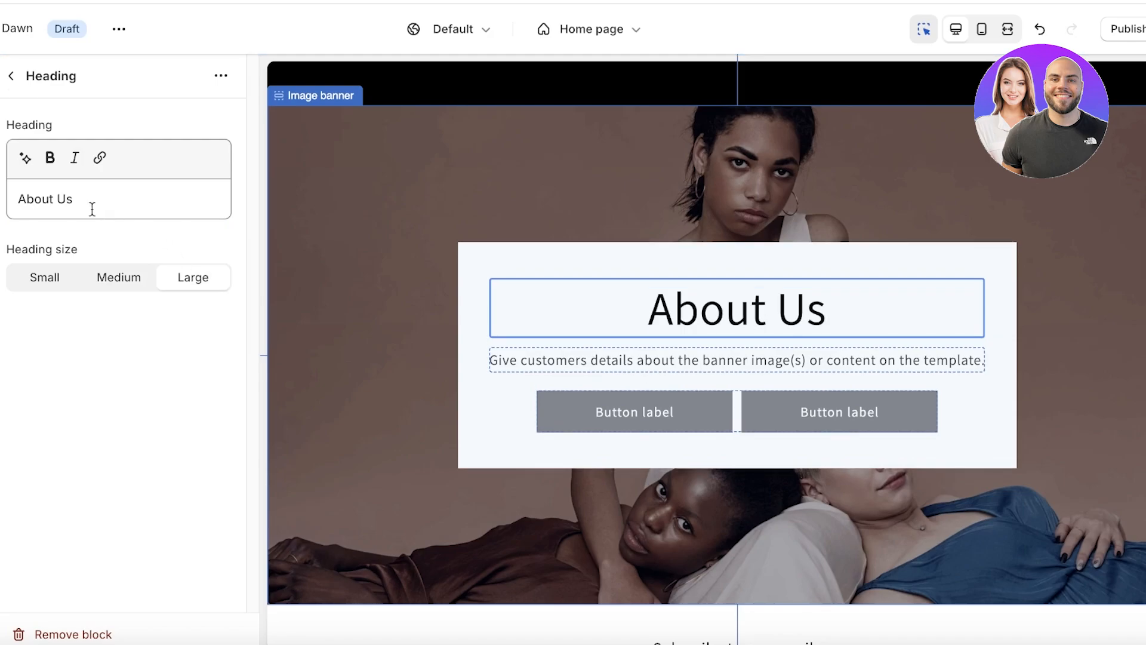
pyautogui.click(48, 277)
pyautogui.moveTo(18, 199); pyautogui.dragTo(74, 199)
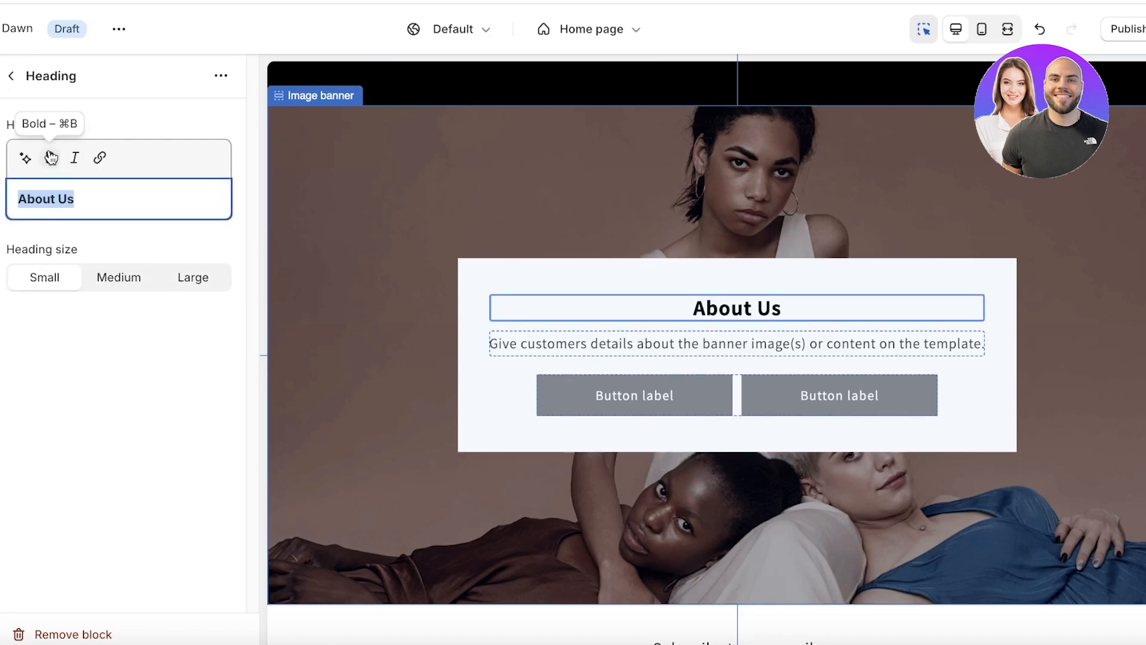
pyautogui.click(11, 76)
# Replace the banner description with 'Our brand creates luxury clothing'.
pyautogui.click(89, 419)
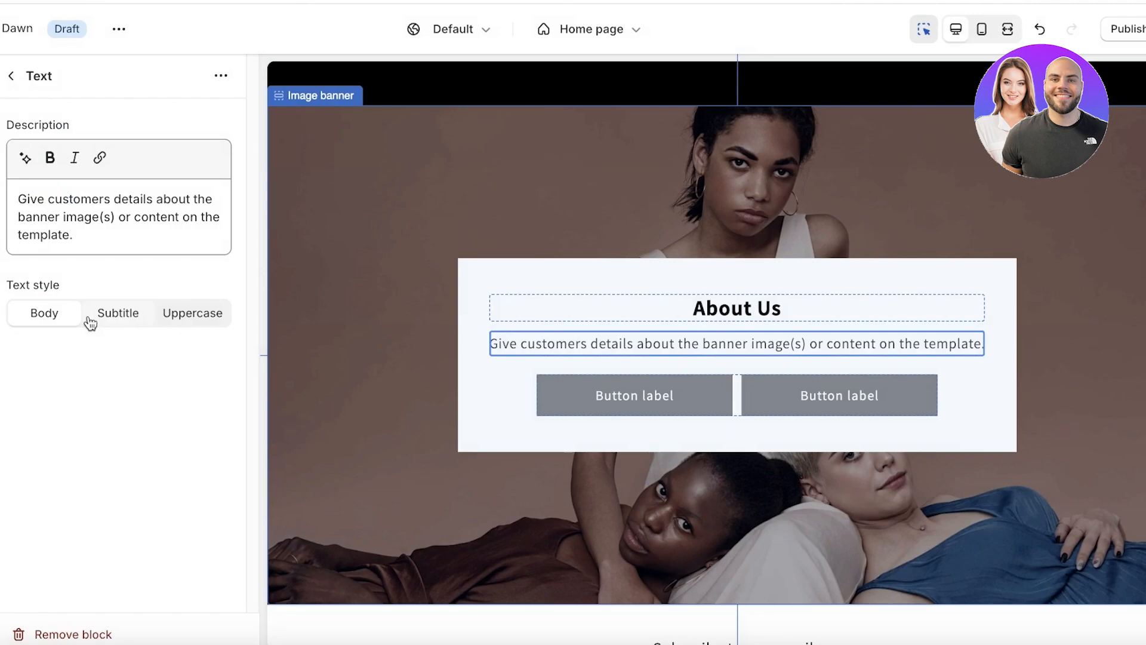
pyautogui.tripleClick(123, 236)
pyautogui.click(25, 157)
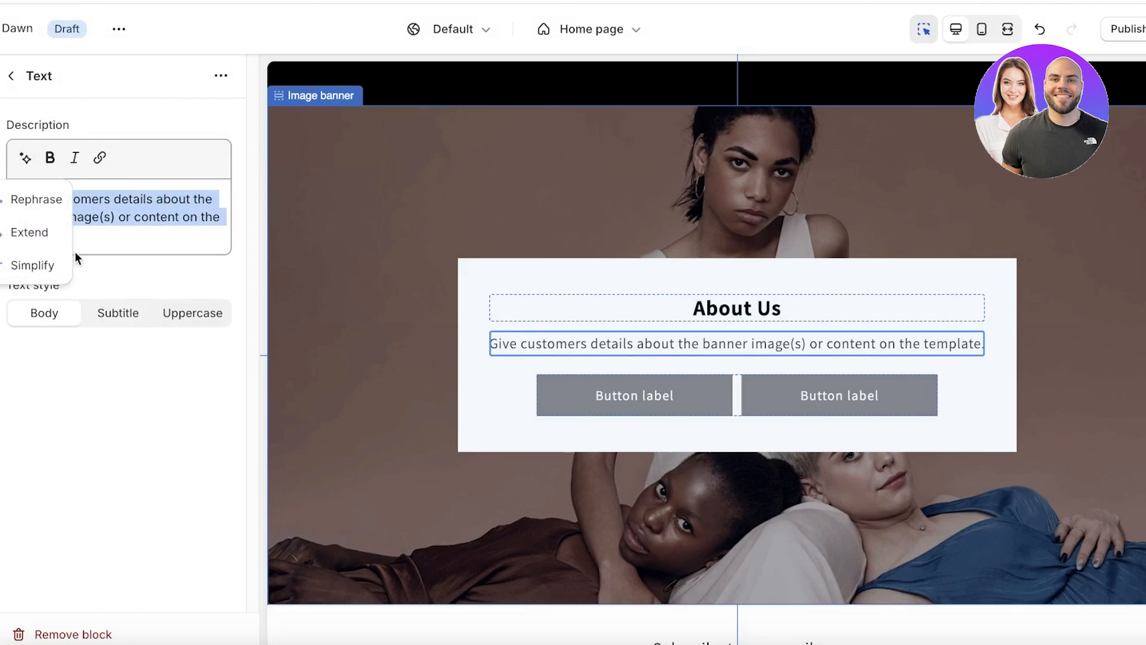
pyautogui.click(77, 234)
pyautogui.tripleClick(77, 234)
pyautogui.write('Our ')
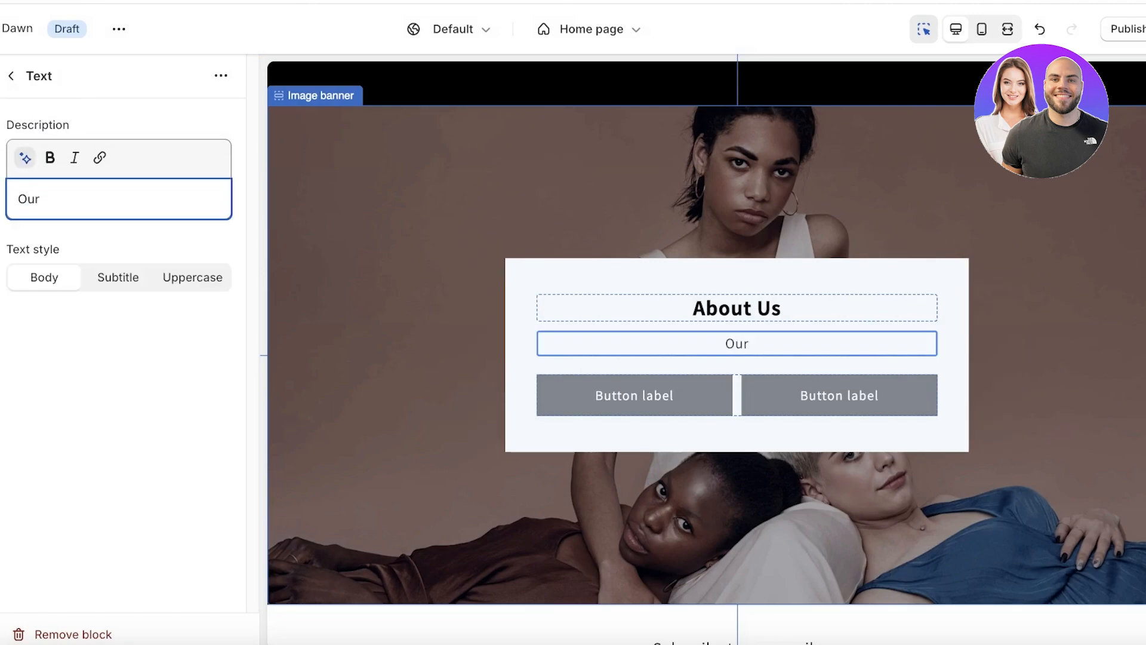
pyautogui.write('brand create')
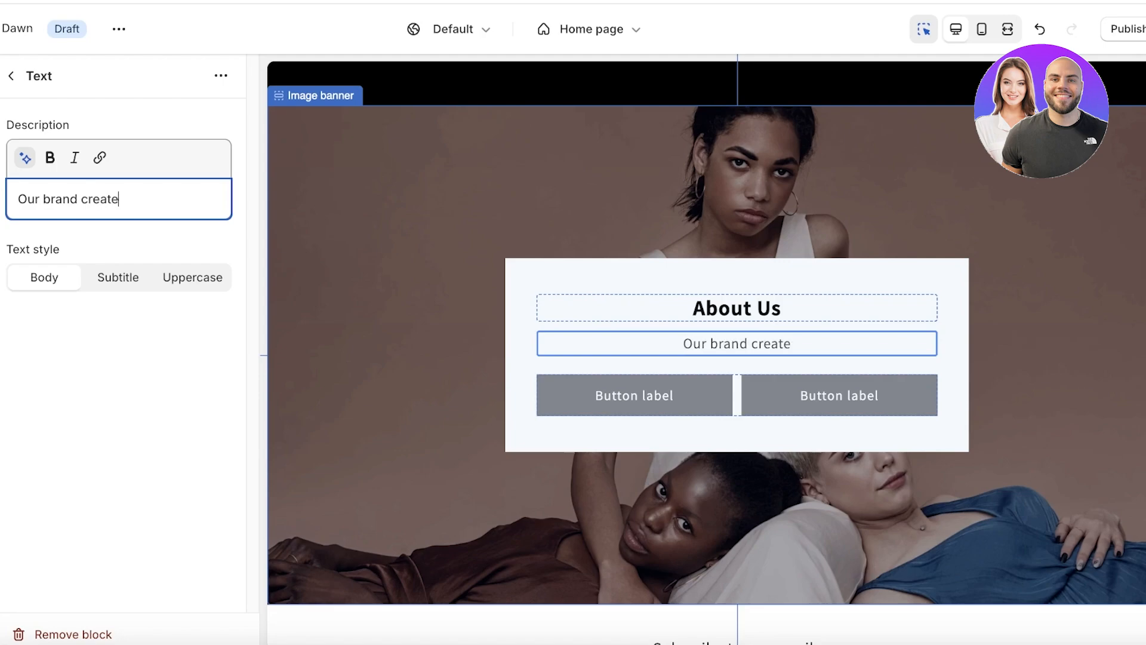
pyautogui.write('s luxury clothing')
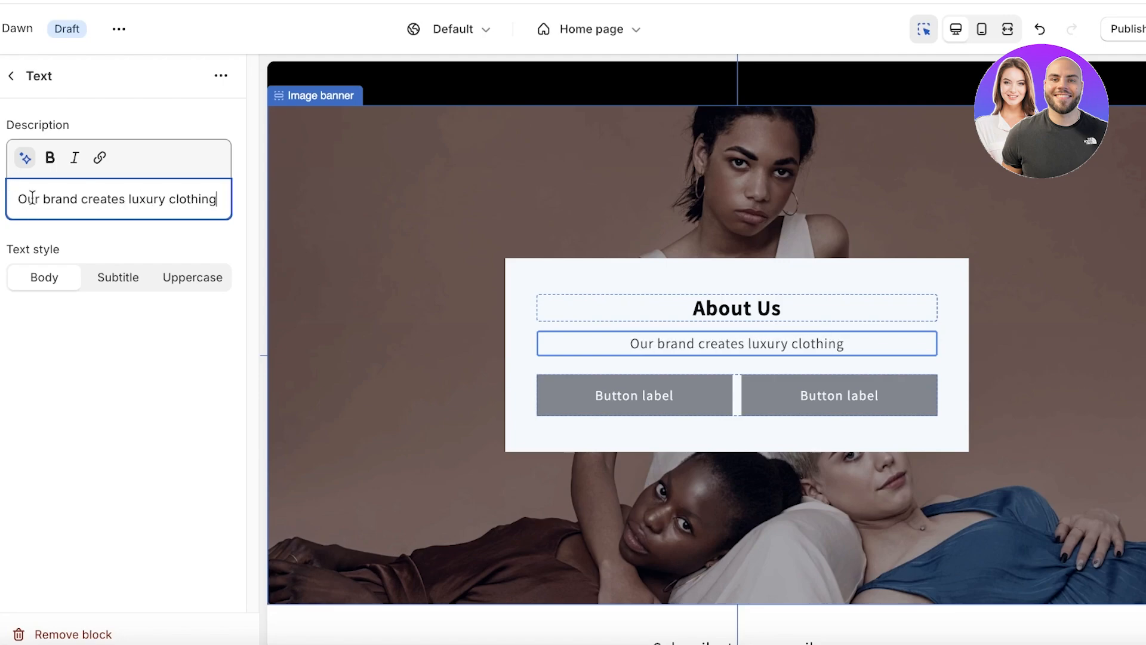
# Use the AI generator to write a description about luxurious cashmere, silk and cotton clothing.
pyautogui.click(25, 158)
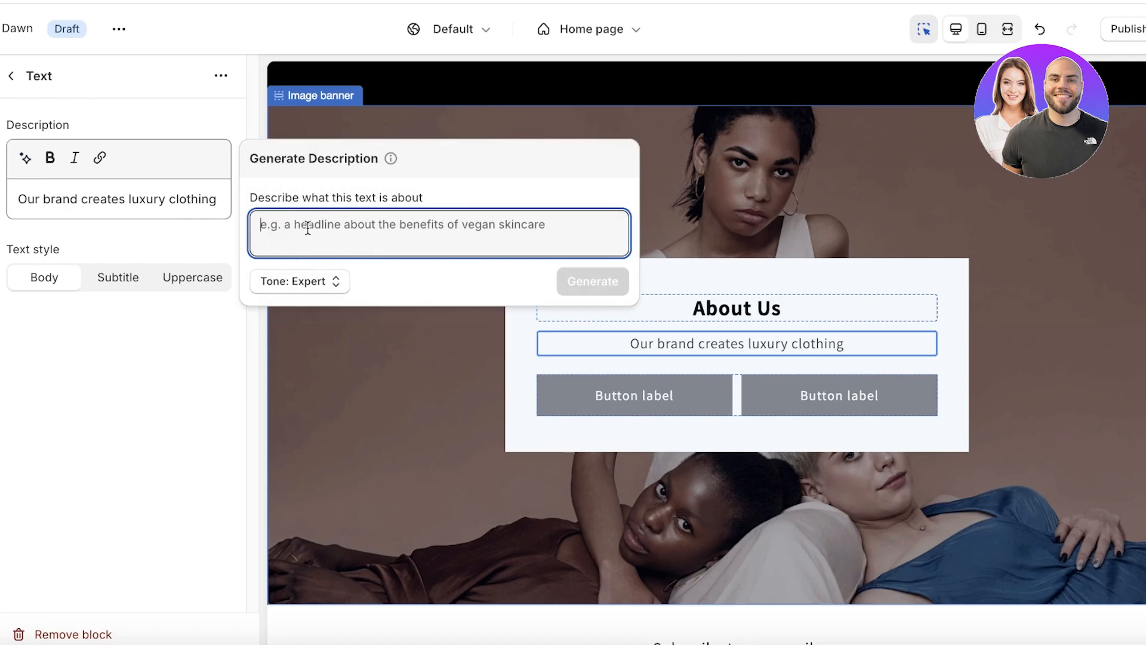
pyautogui.write('a des')
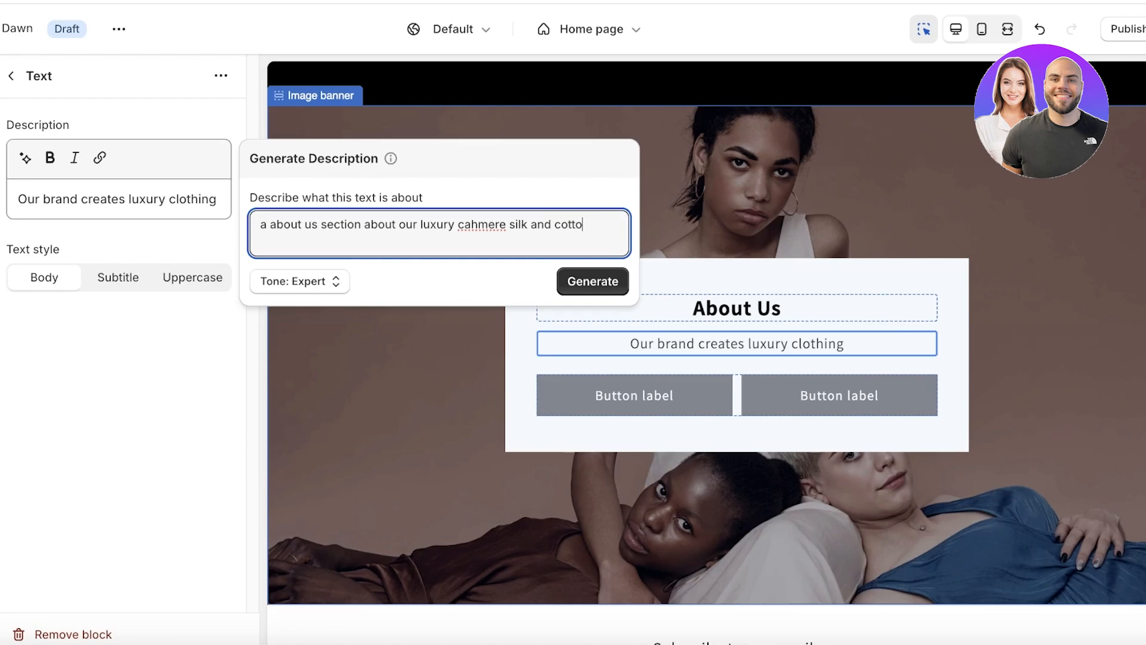
pyautogui.write('g')
pyautogui.press('Return')
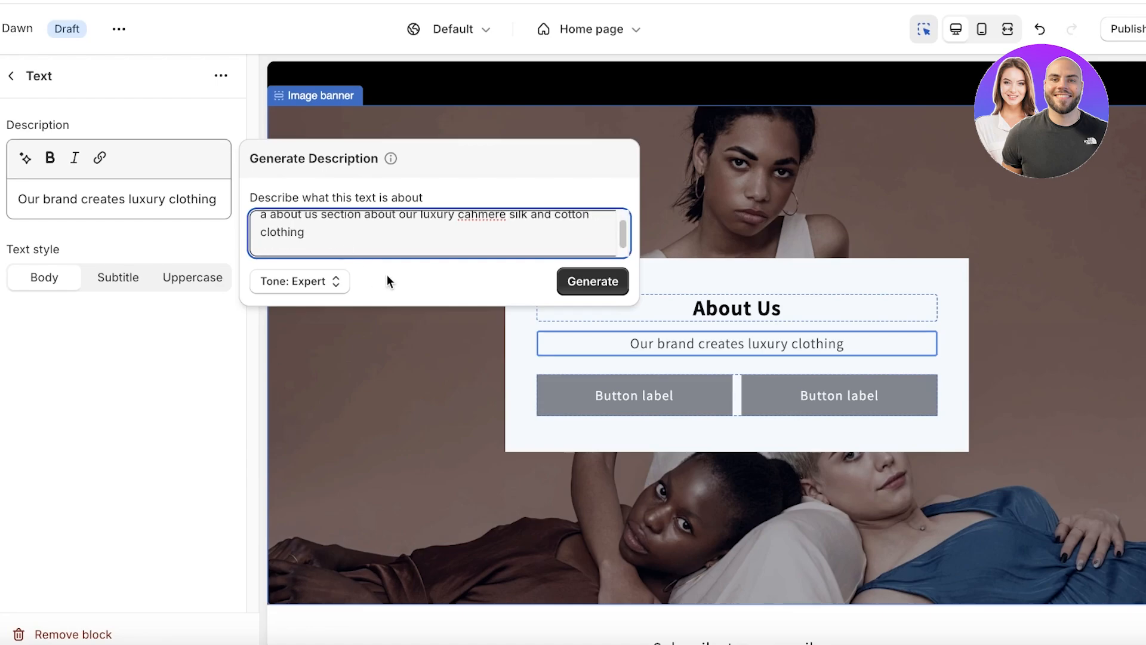
pyautogui.click(585, 283)
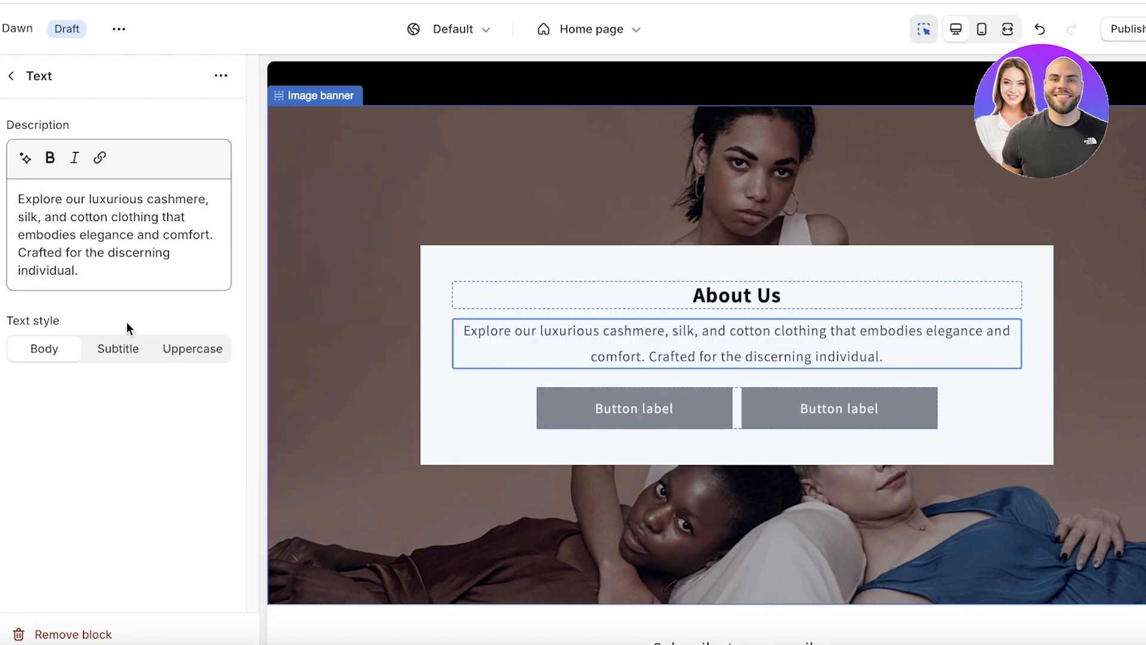
# Delete the Buttons block from the About Us banner.
pyautogui.click(12, 76)
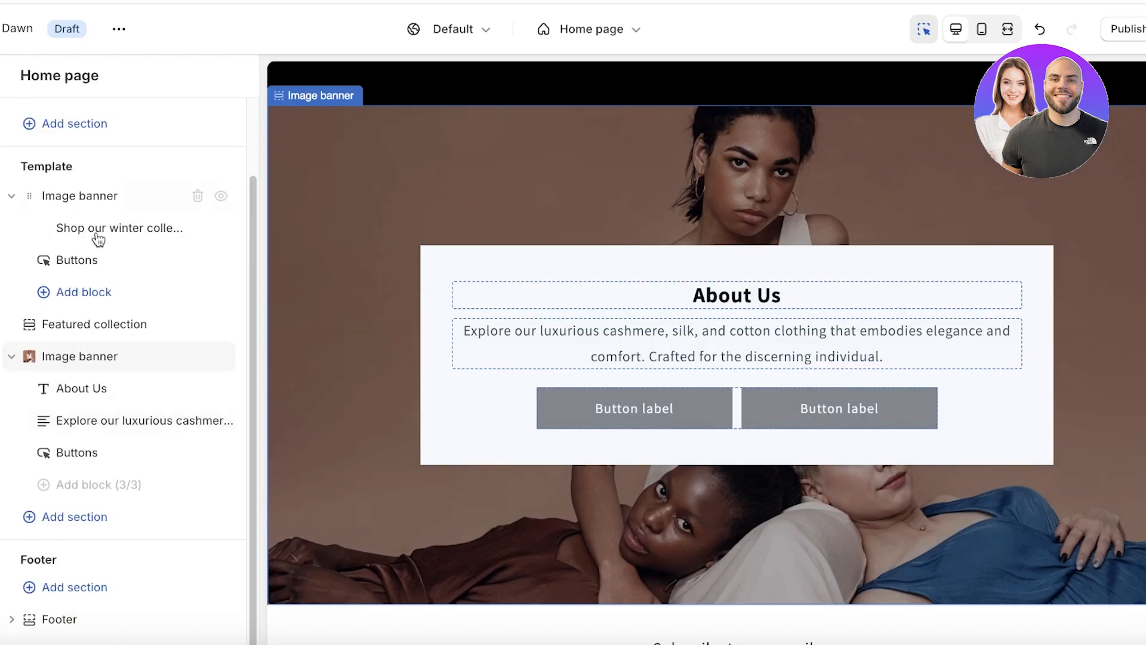
pyautogui.click(117, 449)
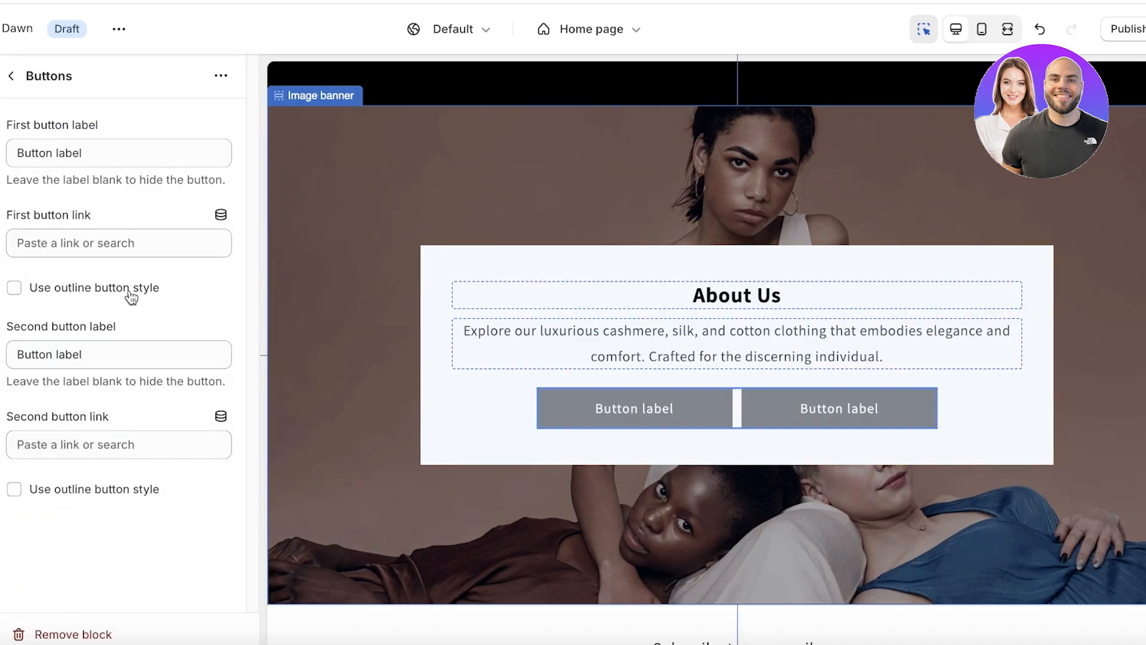
pyautogui.click(12, 76)
pyautogui.click(199, 453)
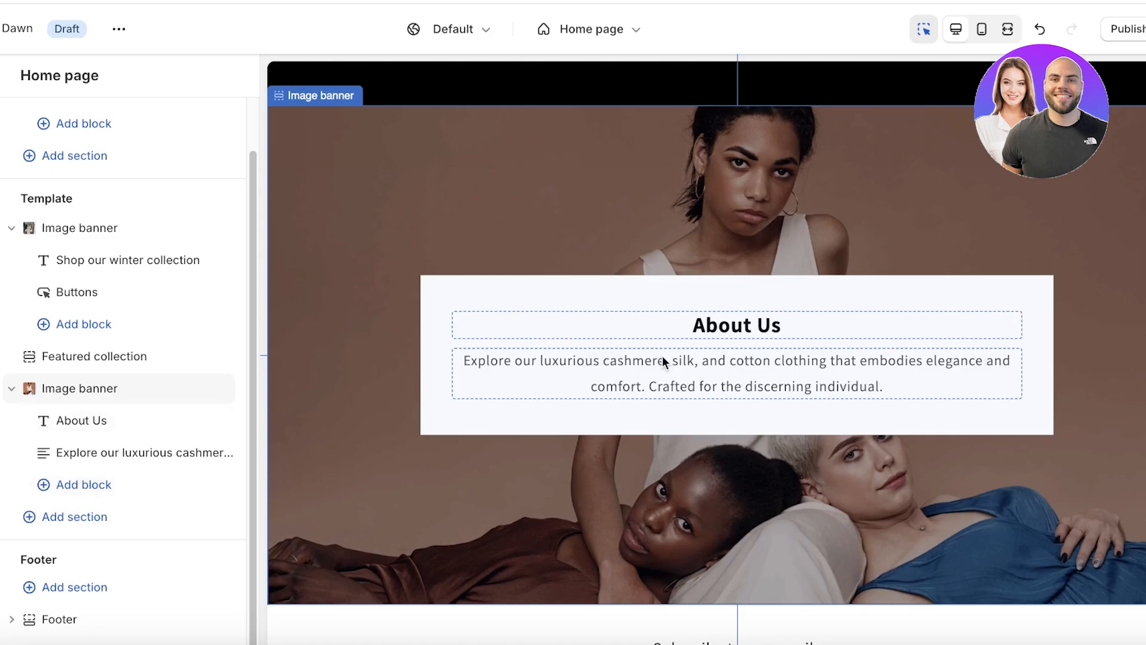
# Review the banner's description and heading blocks, then reopen the image banner section settings.
pyautogui.click(661, 356)
pyautogui.click(6, 91)
pyautogui.click(759, 328)
pyautogui.click(14, 76)
pyautogui.click(84, 484)
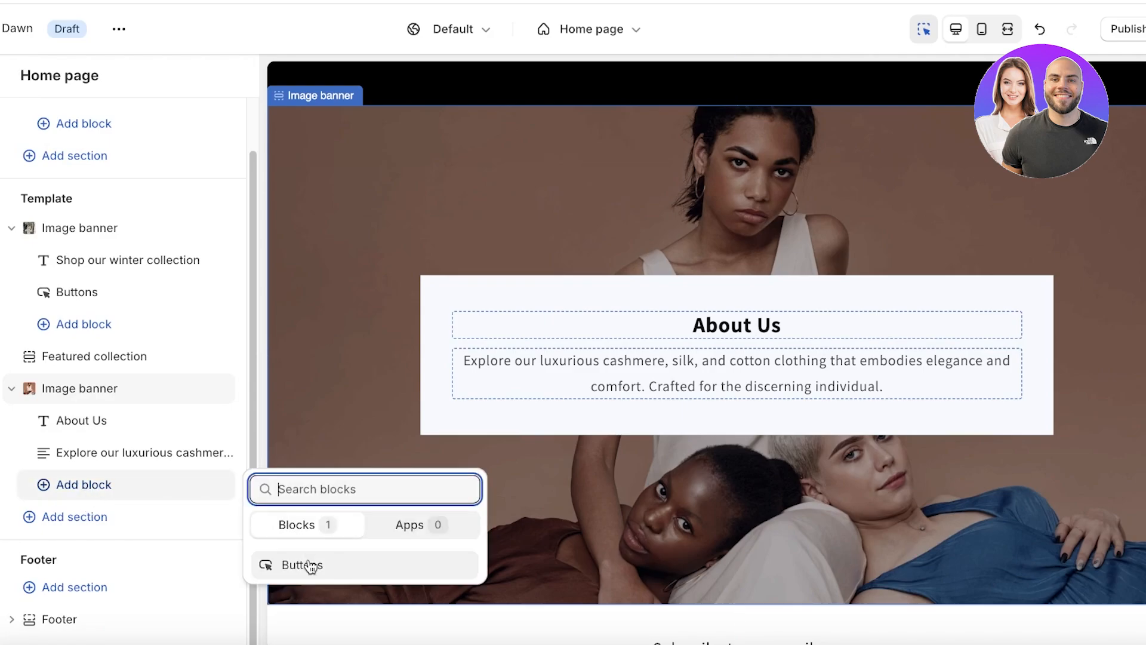
pyautogui.click(129, 458)
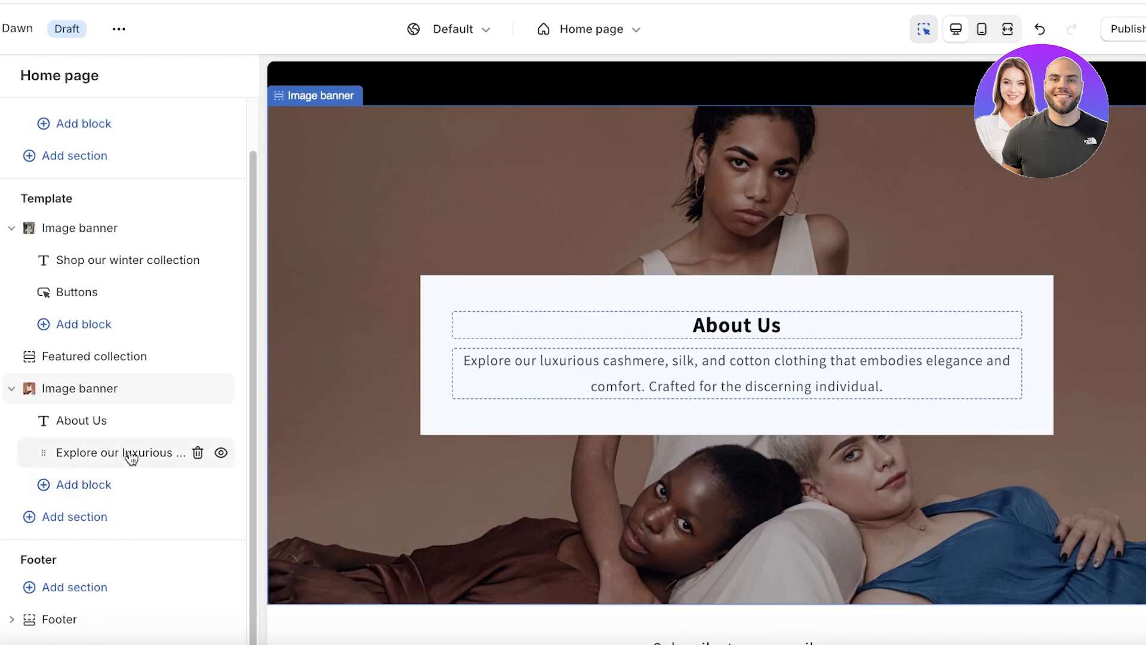
pyautogui.click(131, 458)
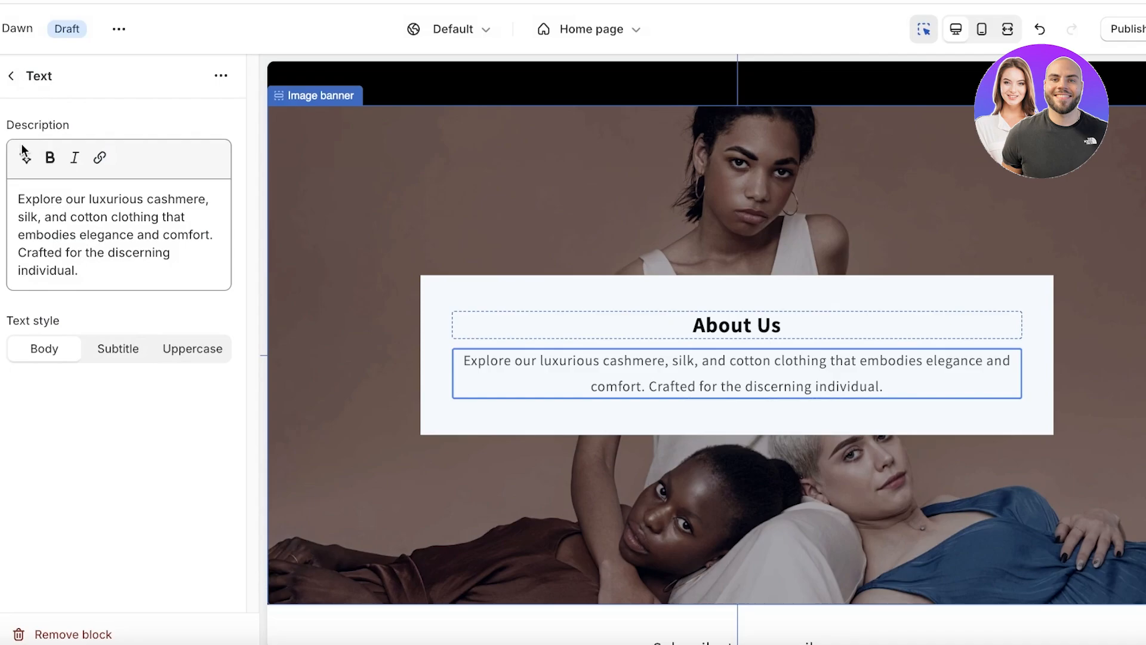
pyautogui.click(324, 321)
pyautogui.scroll(-4, 302, 317)
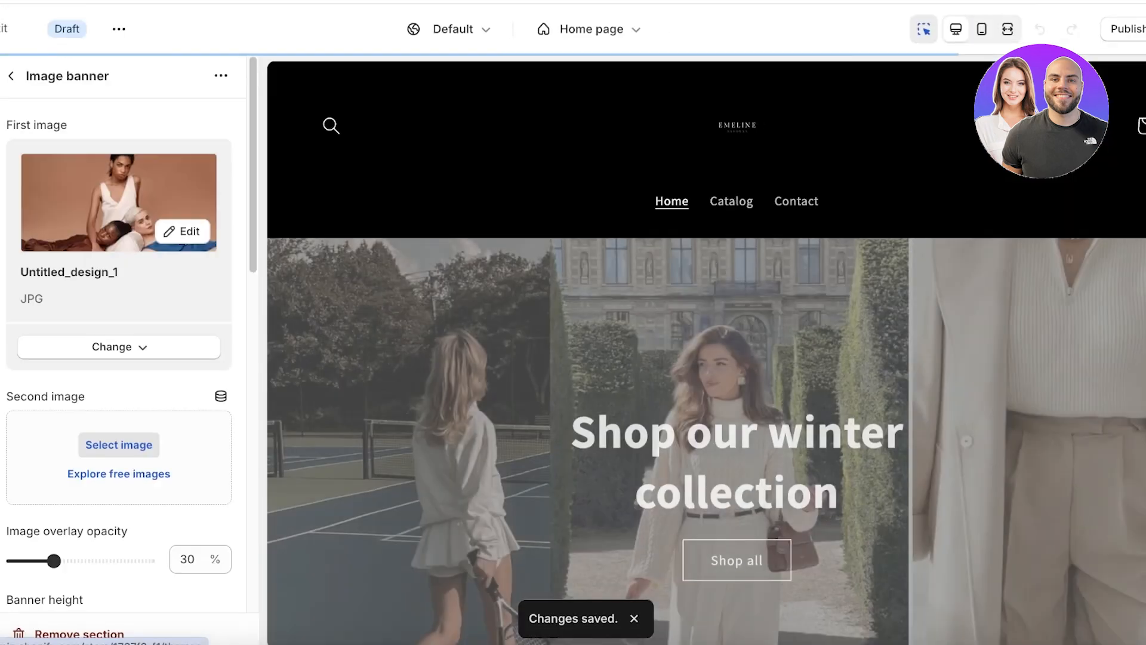
# Go from the theme editor to the store's Products > Collections list.
pyautogui.click(3, 28)
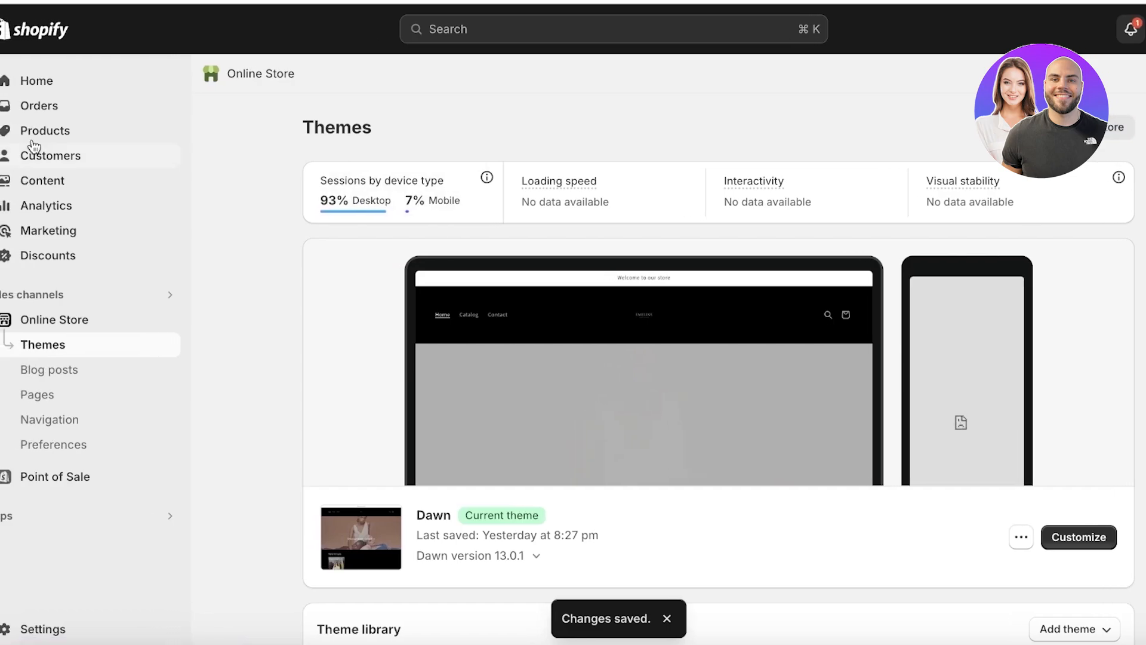
pyautogui.click(47, 132)
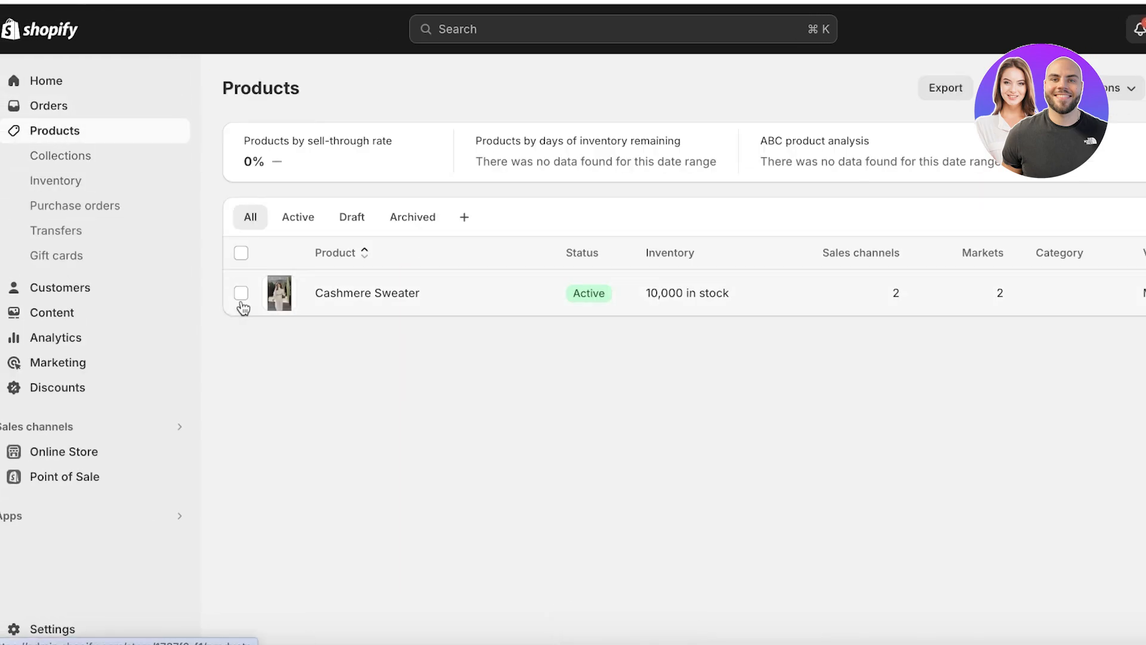
pyautogui.click(100, 168)
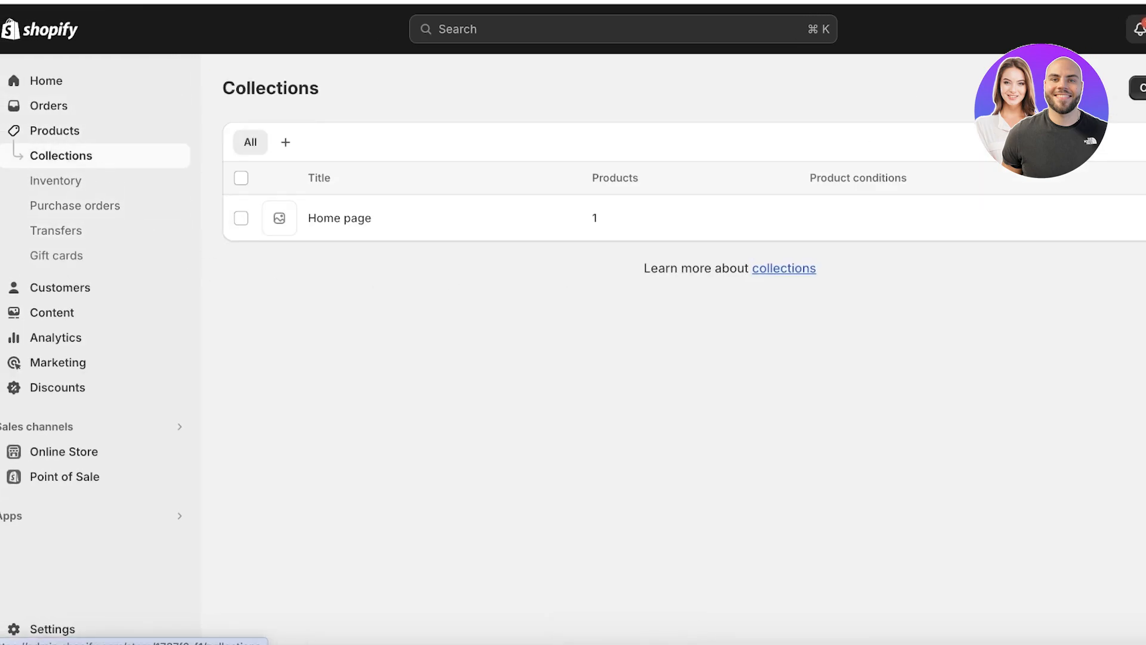
# Create and save a new collection titled Cashmere.
pyautogui.click(1141, 88)
pyautogui.click(500, 170)
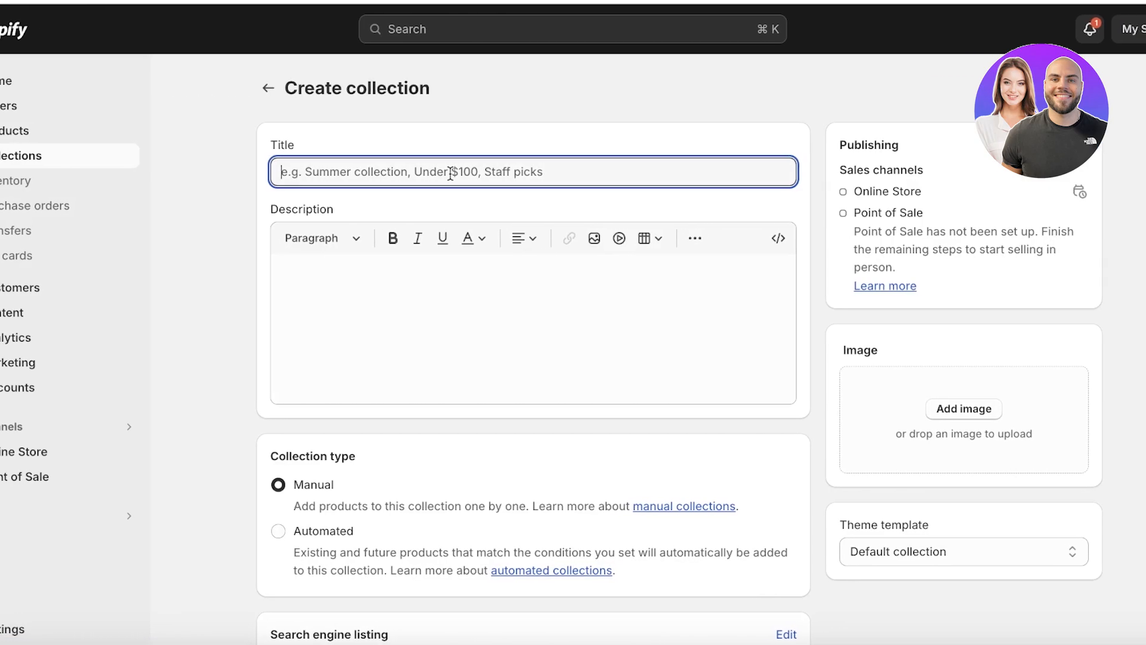
pyautogui.write('Cashmere')
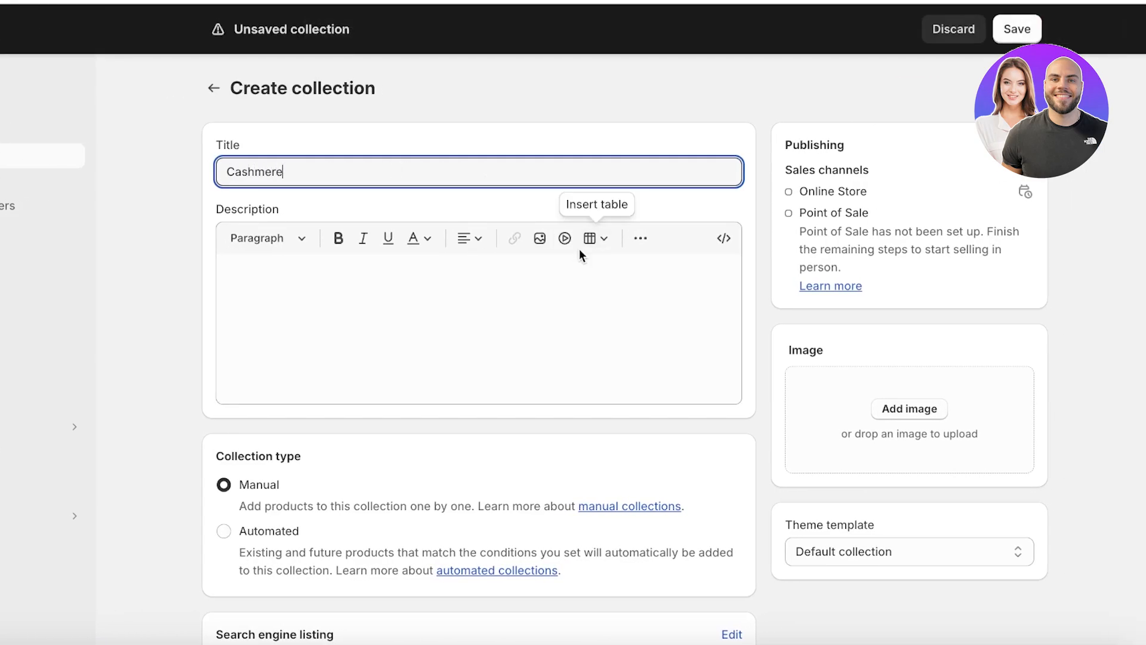
pyautogui.scroll(-3, 705, 219)
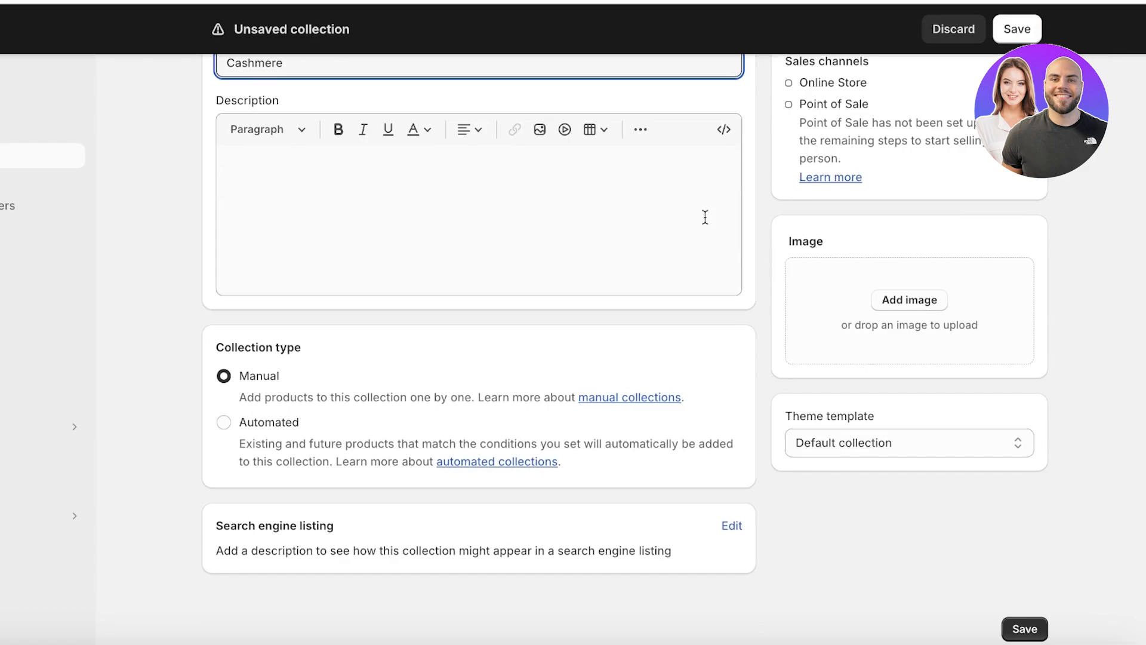
pyautogui.scroll(3, 705, 218)
pyautogui.click(1001, 29)
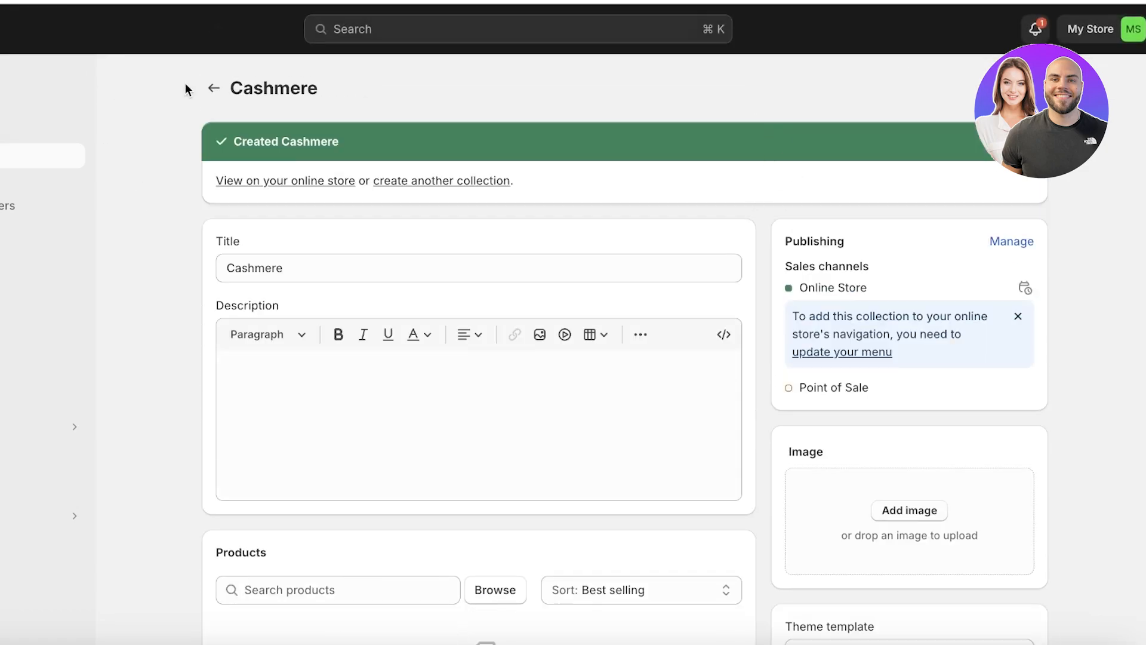
pyautogui.click(213, 88)
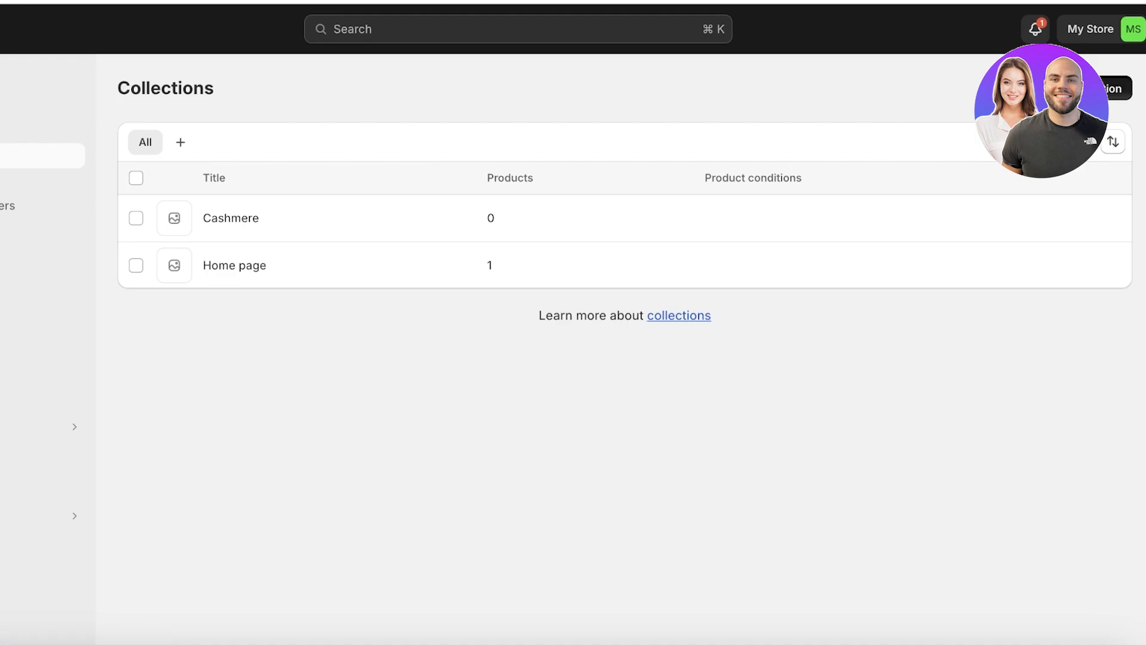
# Create the Silk and Cotton collections.
pyautogui.click(1086, 88)
pyautogui.click(581, 162)
pyautogui.write('Silk')
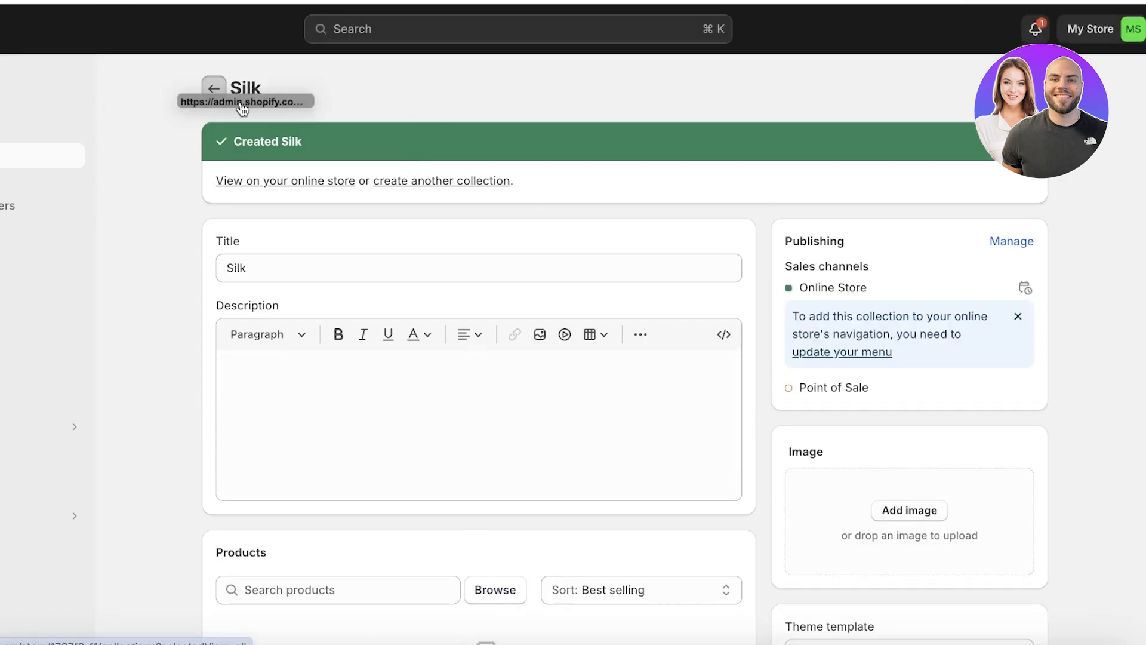
pyautogui.click(209, 97)
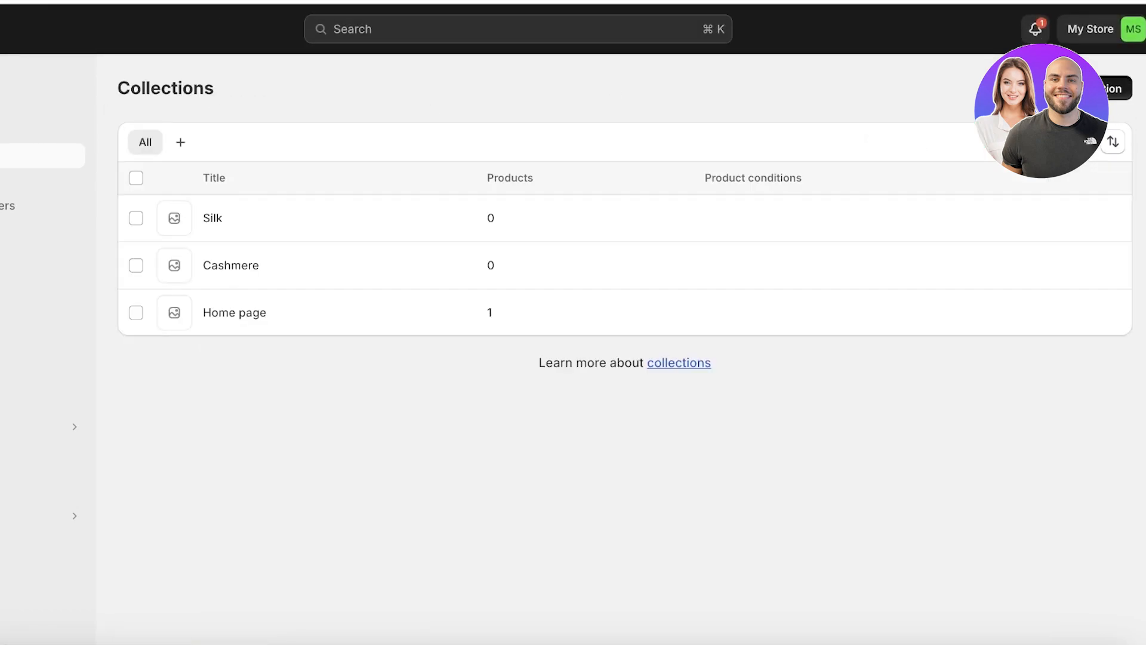
pyautogui.click(1111, 88)
pyautogui.click(435, 171)
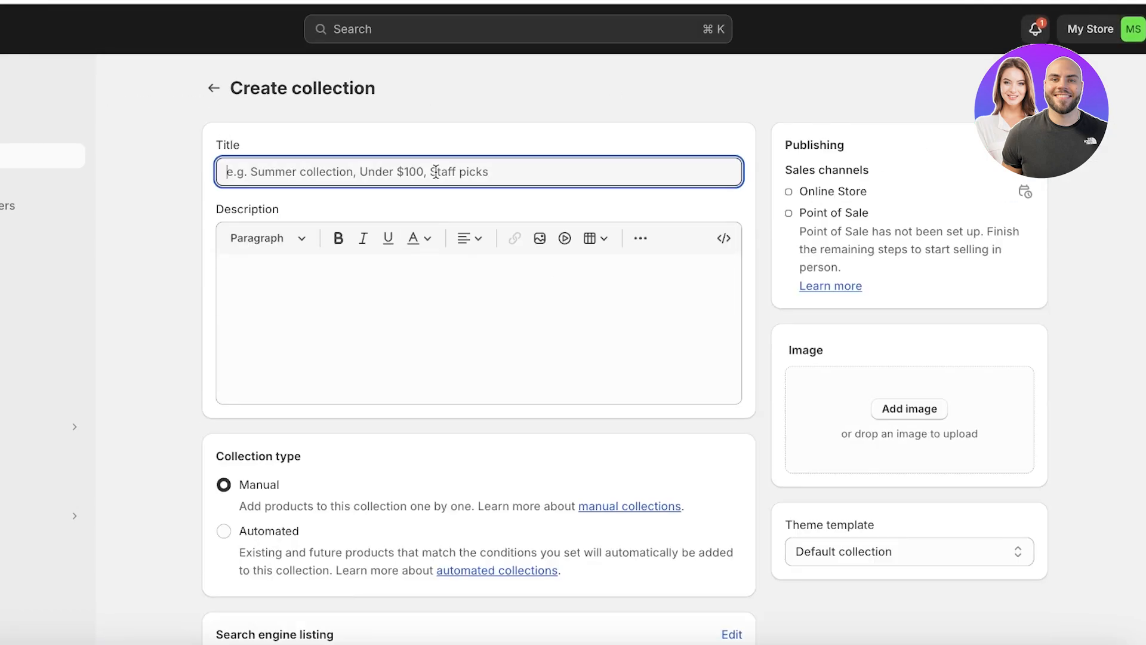
pyautogui.write('Coll')
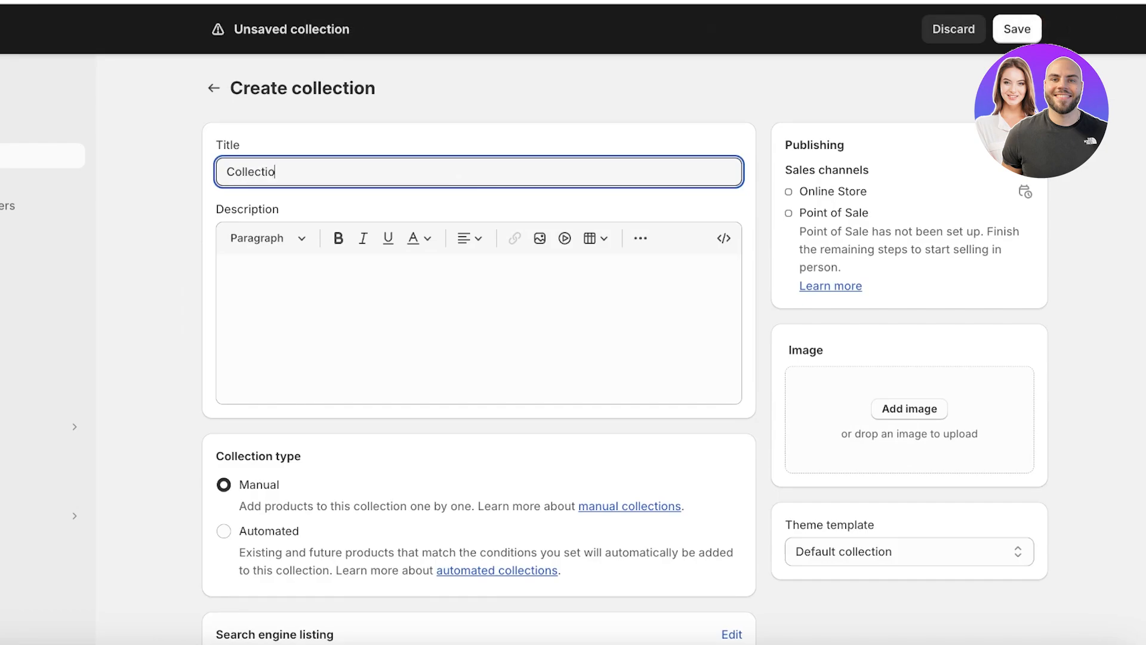
pyautogui.write('ectio')
pyautogui.hotkey('ctrl', 's')
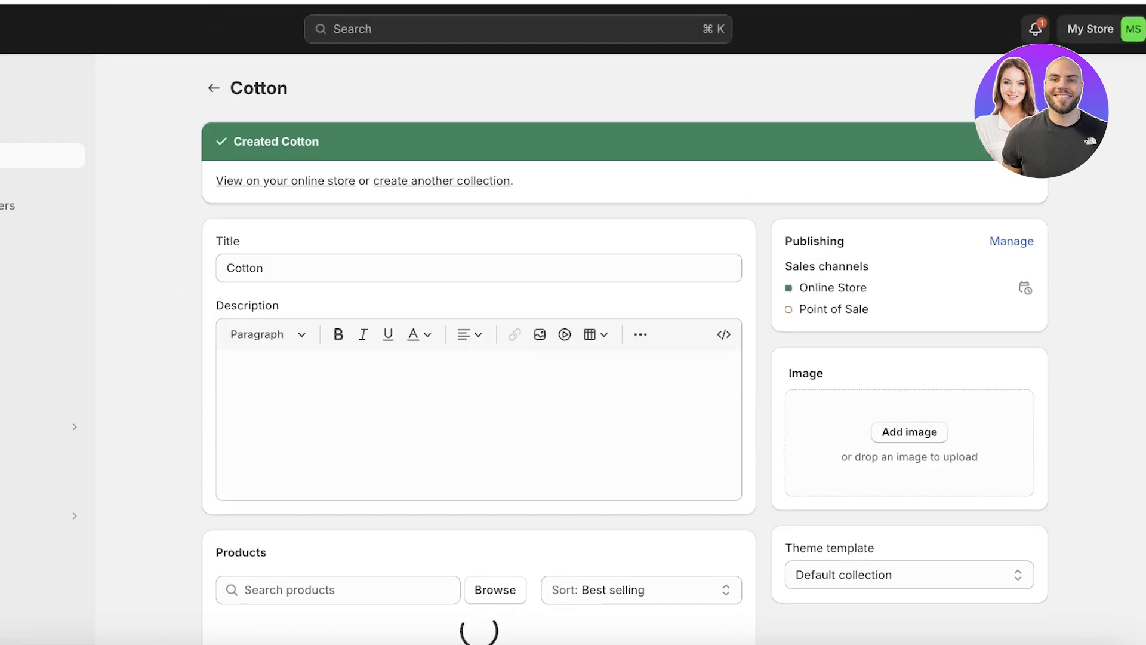
# Navigate through the admin sidebar to the Online Store channel.
pyautogui.click(12, 388)
pyautogui.click(14, 344)
pyautogui.click(13, 327)
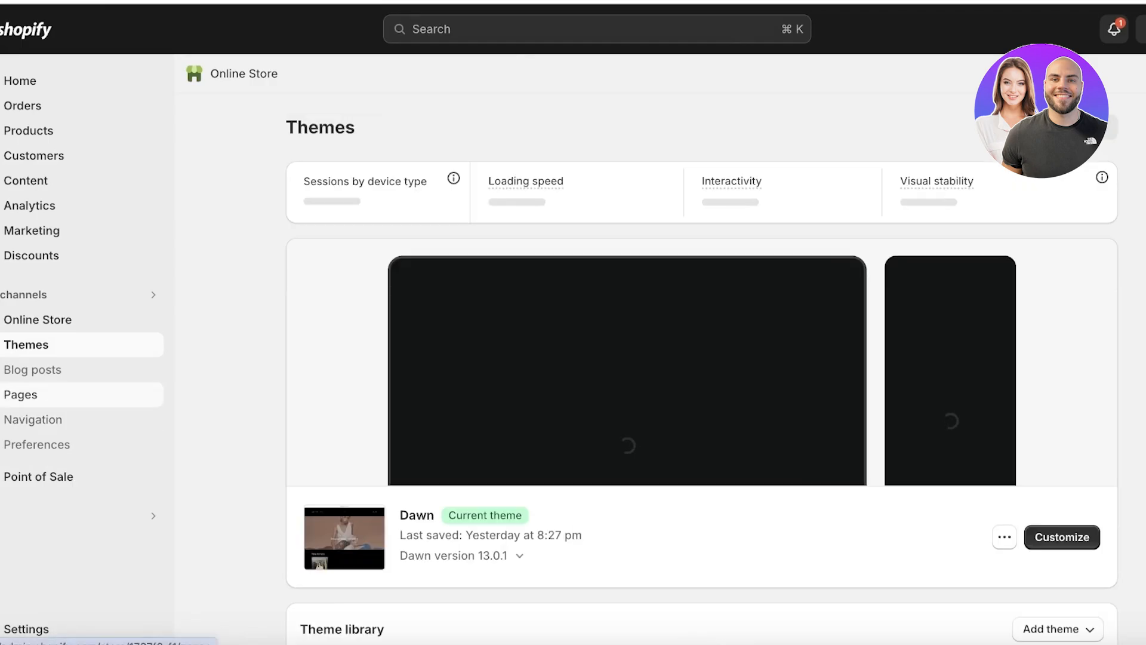
pyautogui.click(21, 395)
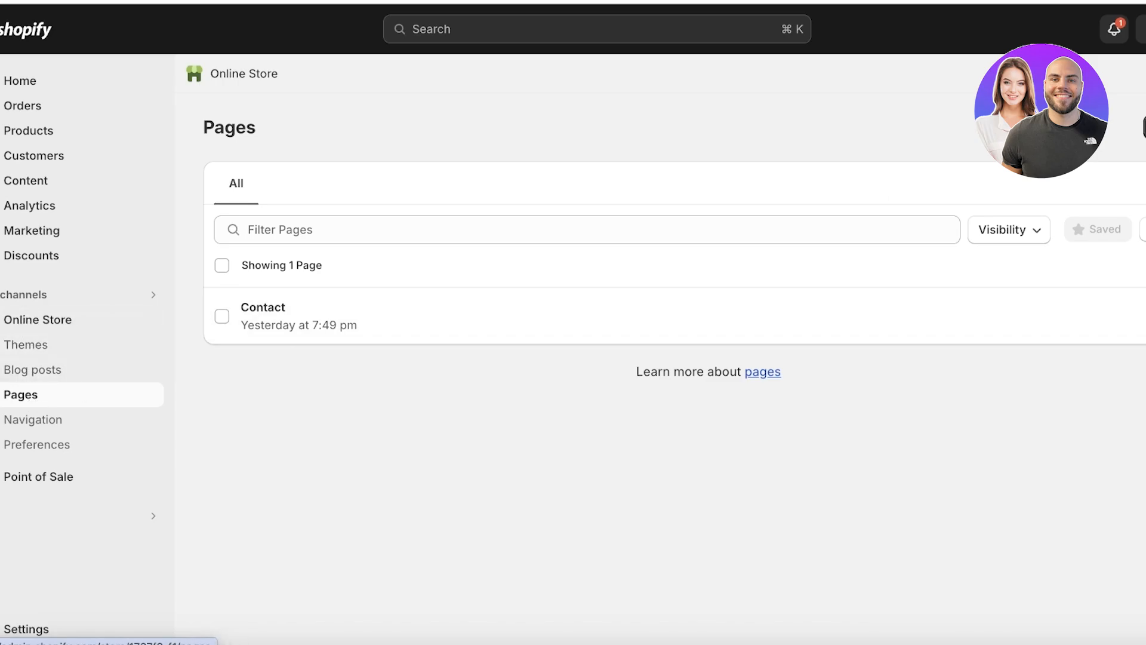
pyautogui.click(1144, 127)
pyautogui.click(540, 204)
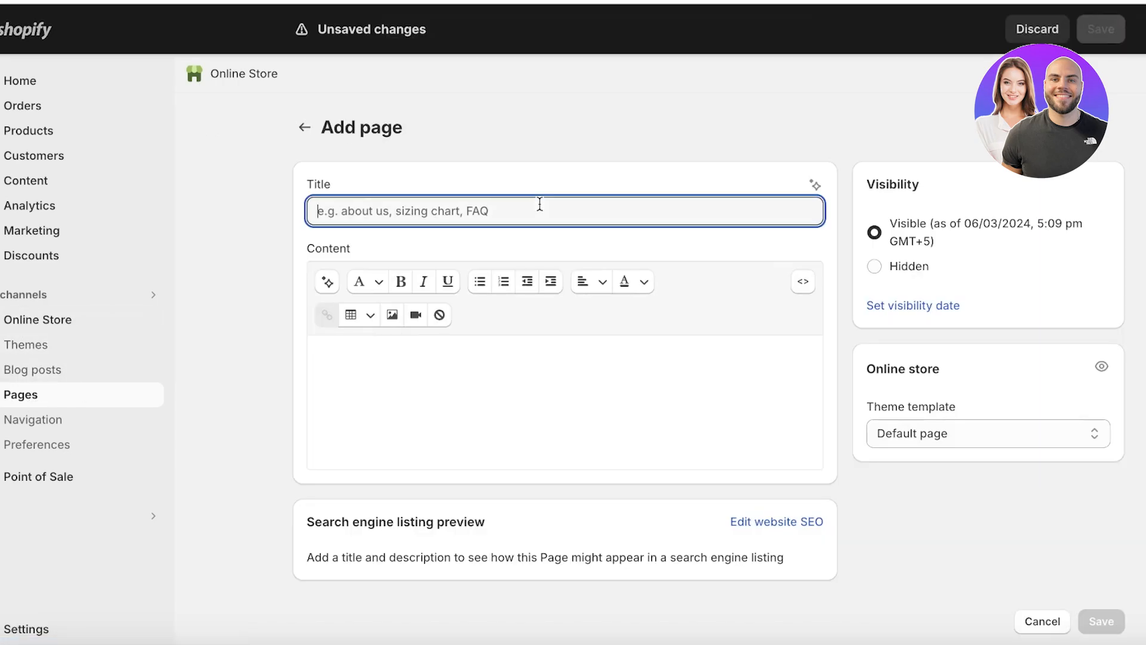
pyautogui.write('coll')
pyautogui.press('BackSpace')
pyautogui.press('BackSpace')
pyautogui.press('BackSpace')
pyautogui.press('BackSpace')
pyautogui.write('Silk')
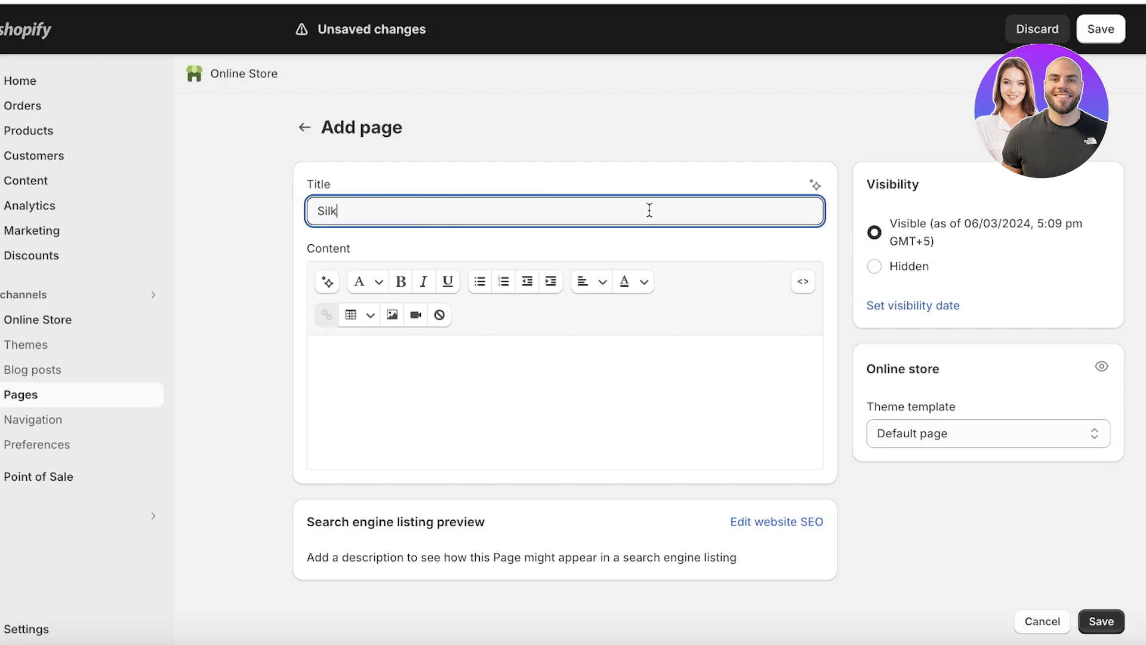
pyautogui.press('BackSpace')
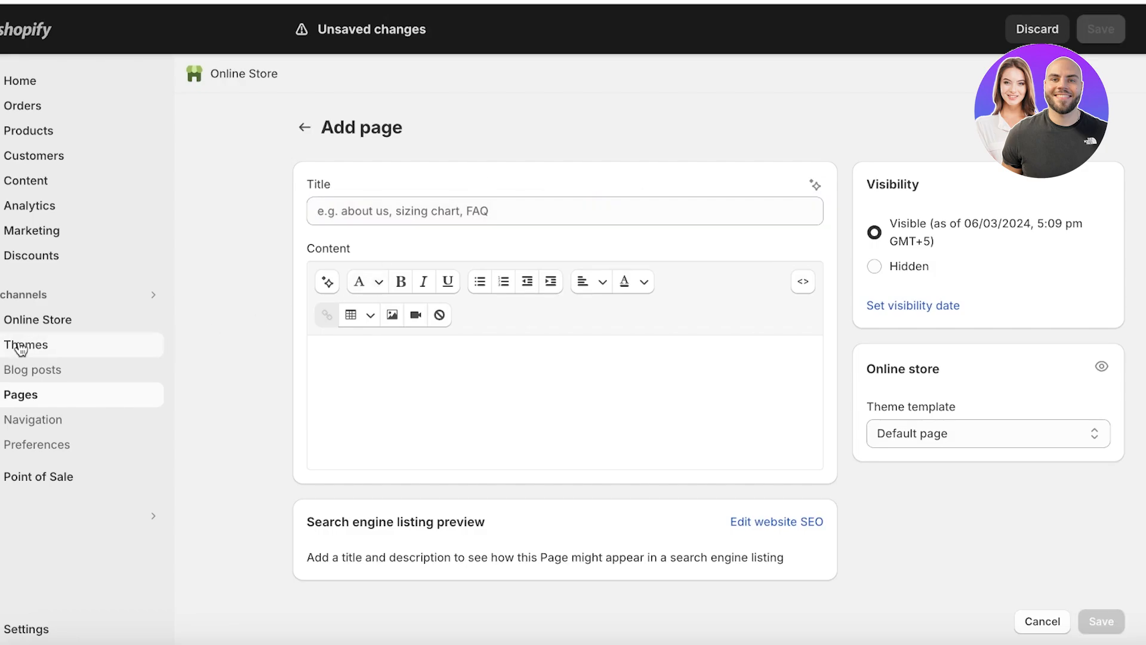
pyautogui.click(26, 345)
pyautogui.scroll(-4, 1051, 474)
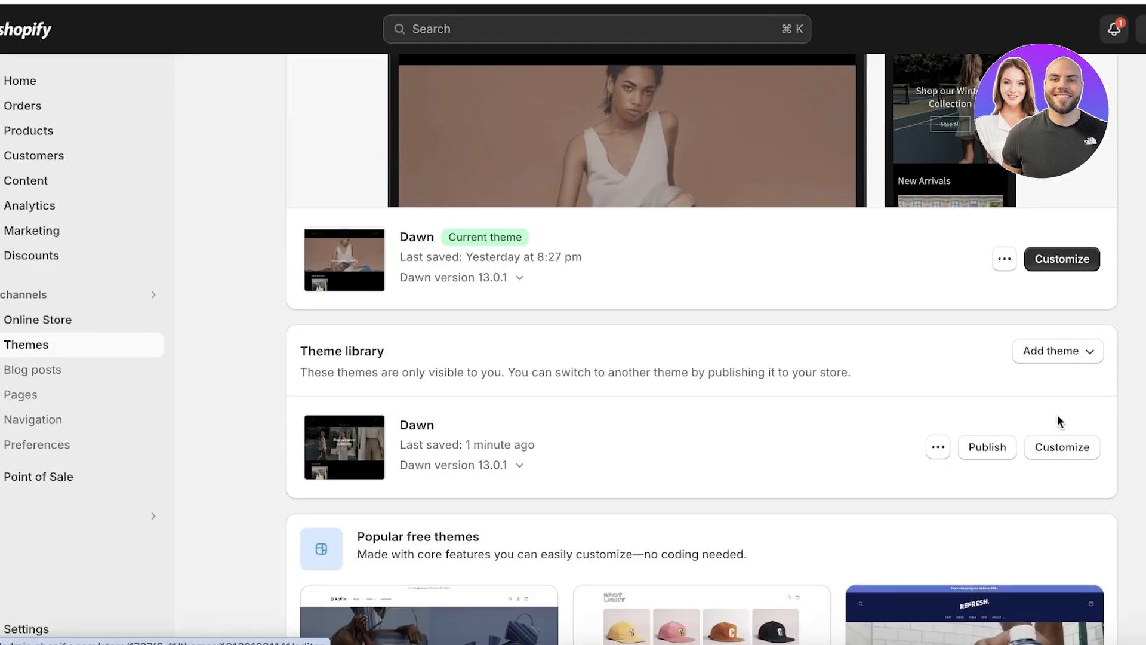
# Customize the library Dawn theme and add a Collection list section to the home page.
pyautogui.click(1065, 449)
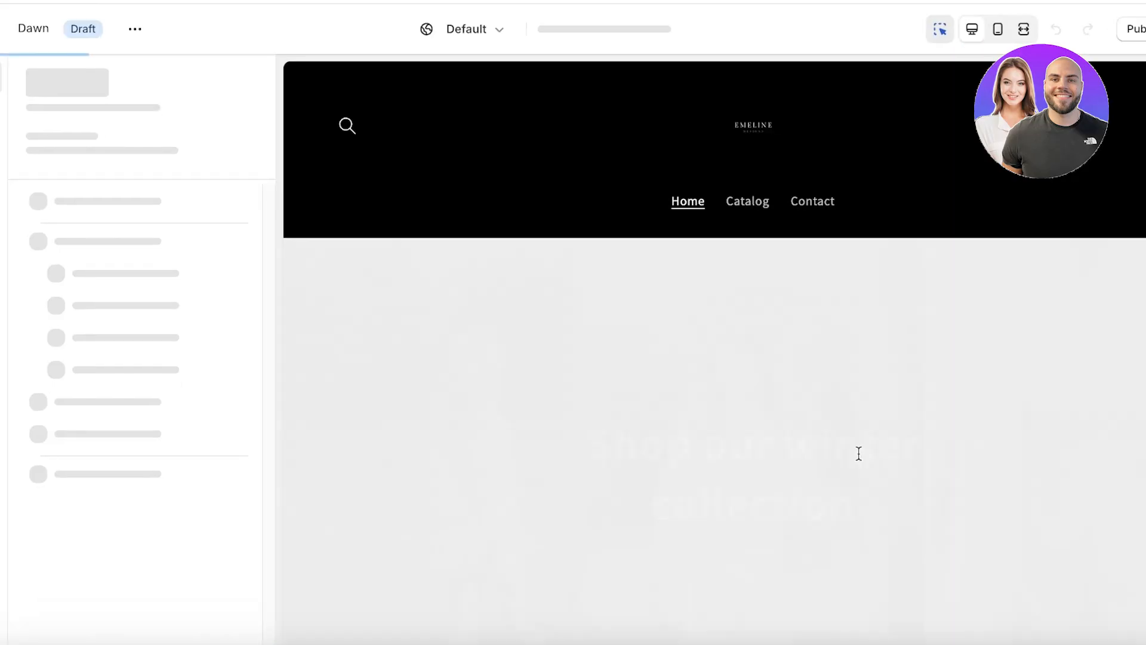
pyautogui.scroll(-10, 834, 419)
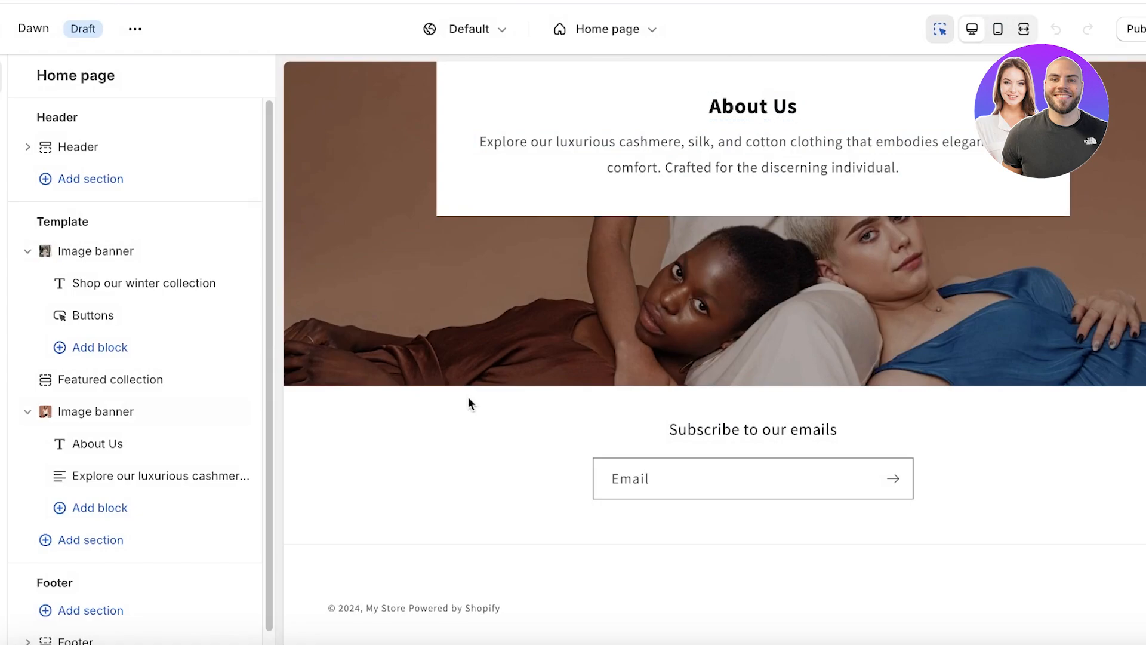
pyautogui.click(82, 541)
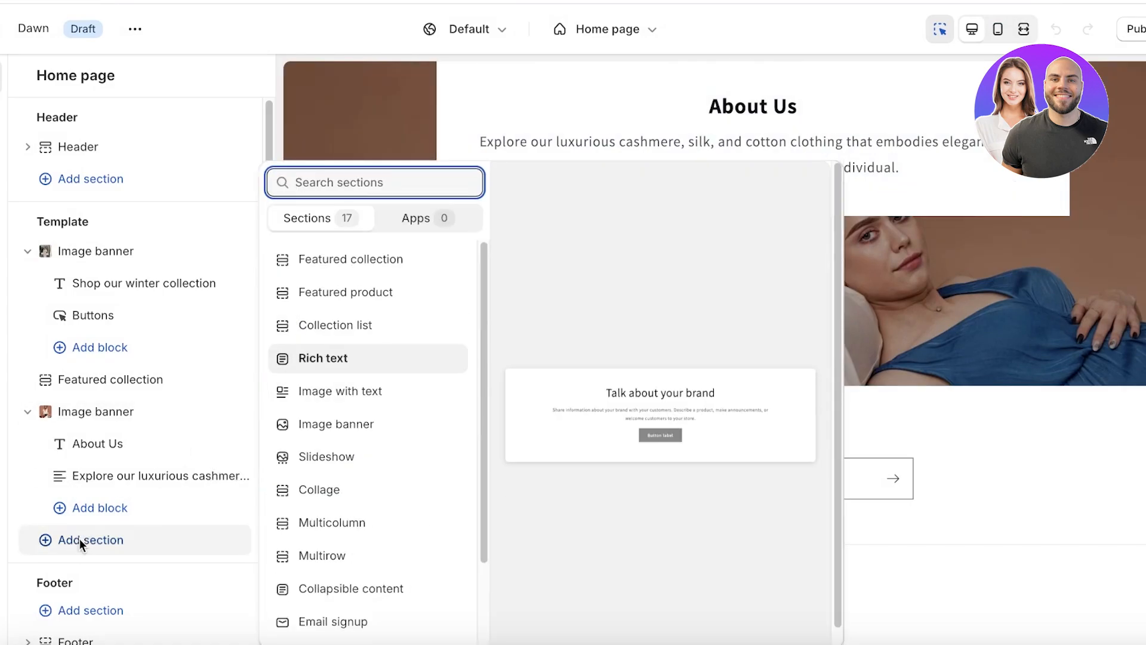
pyautogui.scroll(-3, 310, 583)
pyautogui.scroll(1, 315, 546)
pyautogui.scroll(-1, 315, 545)
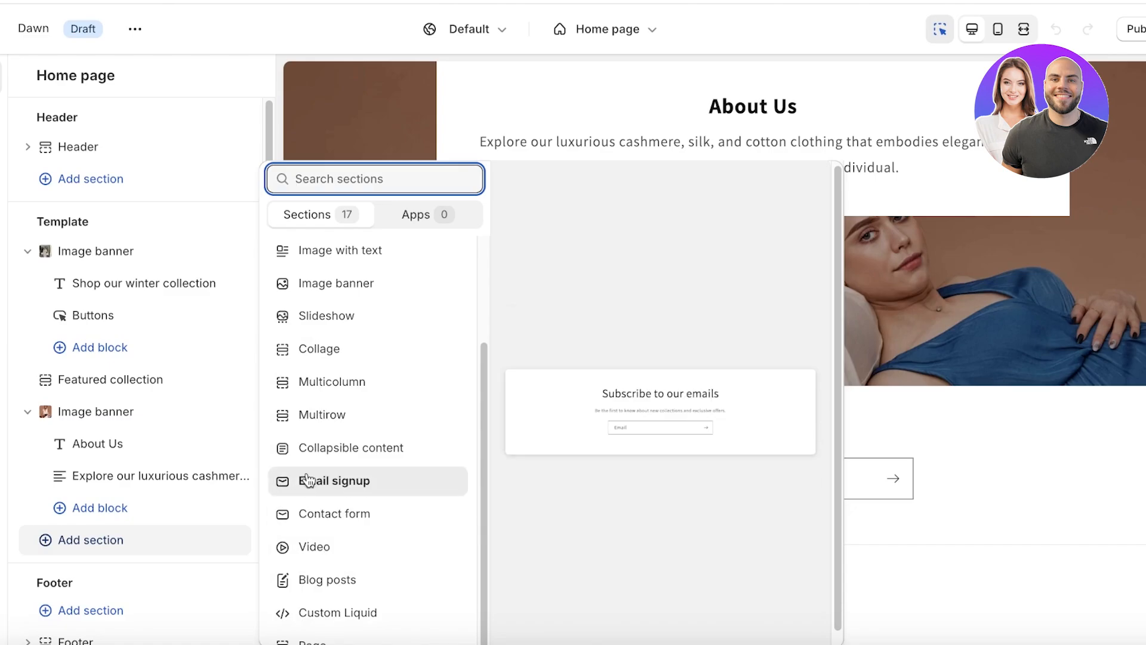
pyautogui.scroll(4, 292, 460)
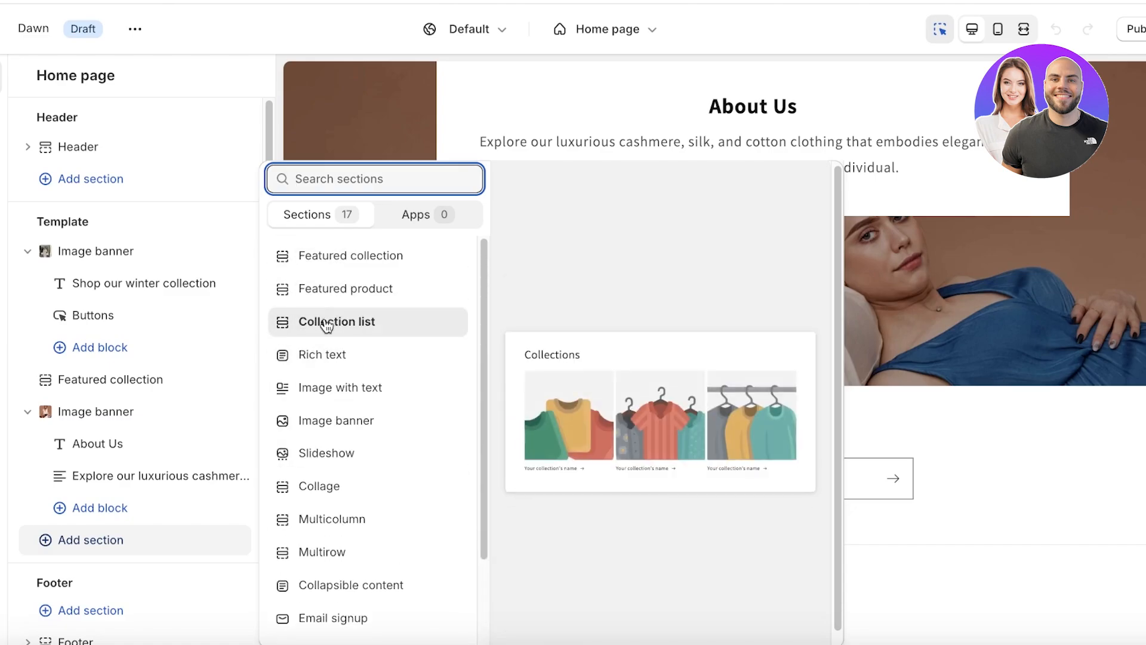
pyautogui.click(326, 324)
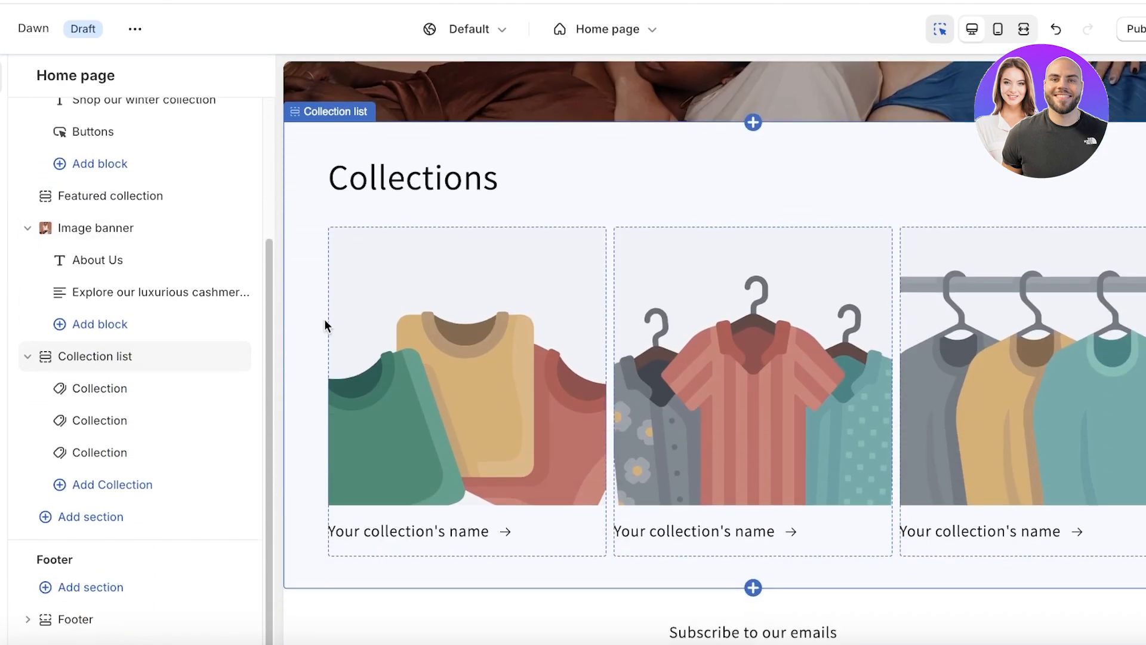
# Assign the Cashmere collection to the first collection card.
pyautogui.click(131, 387)
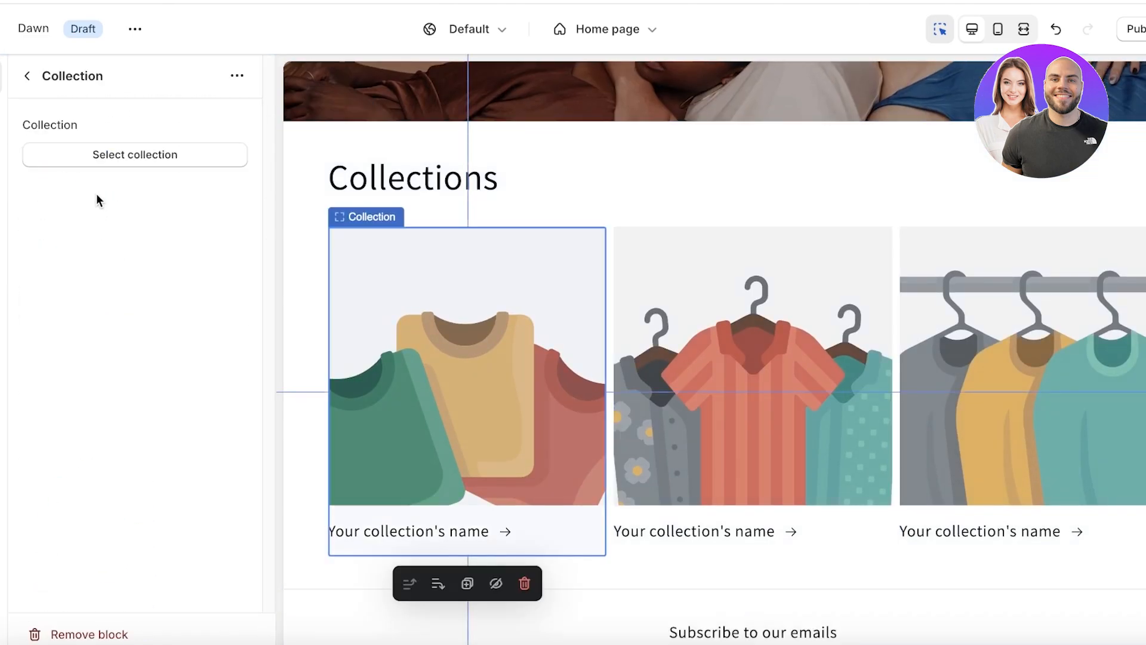
pyautogui.click(100, 154)
pyautogui.click(93, 220)
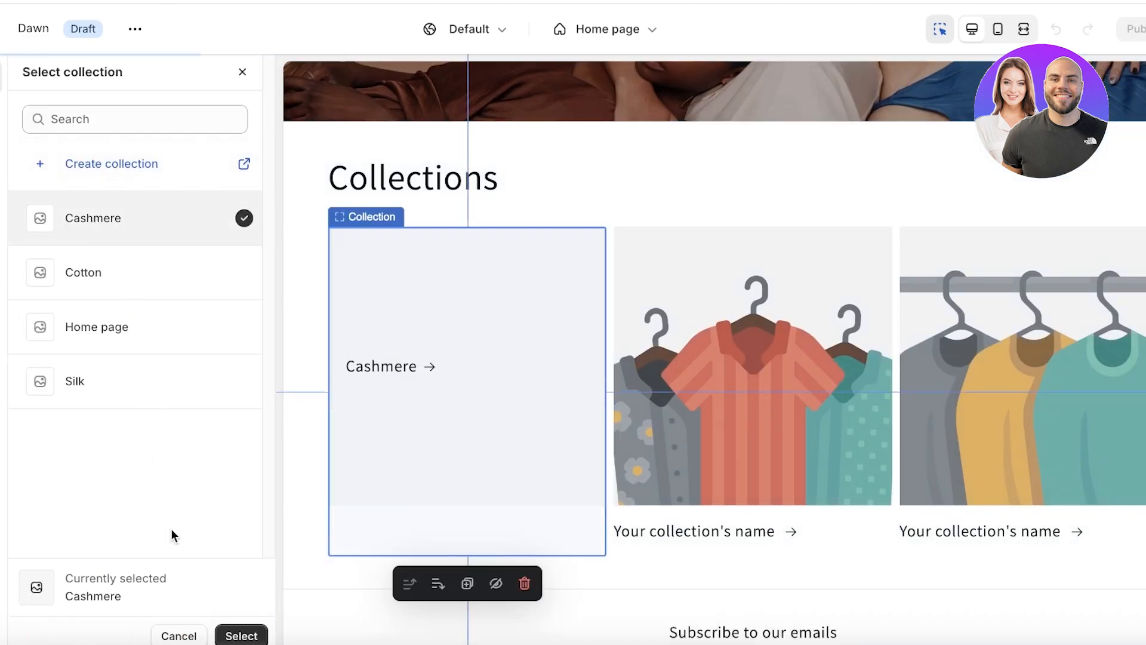
pyautogui.click(241, 635)
pyautogui.click(27, 76)
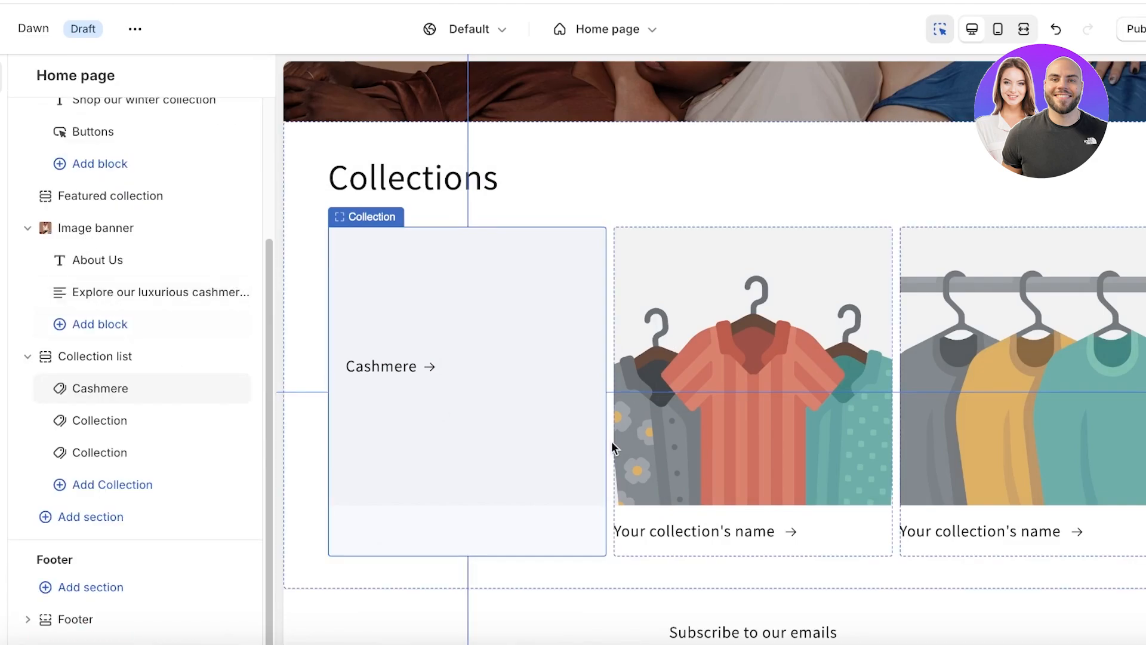
# Try Cotton on the second card, then set the third card to the Silk collection.
pyautogui.click(736, 392)
pyautogui.click(122, 156)
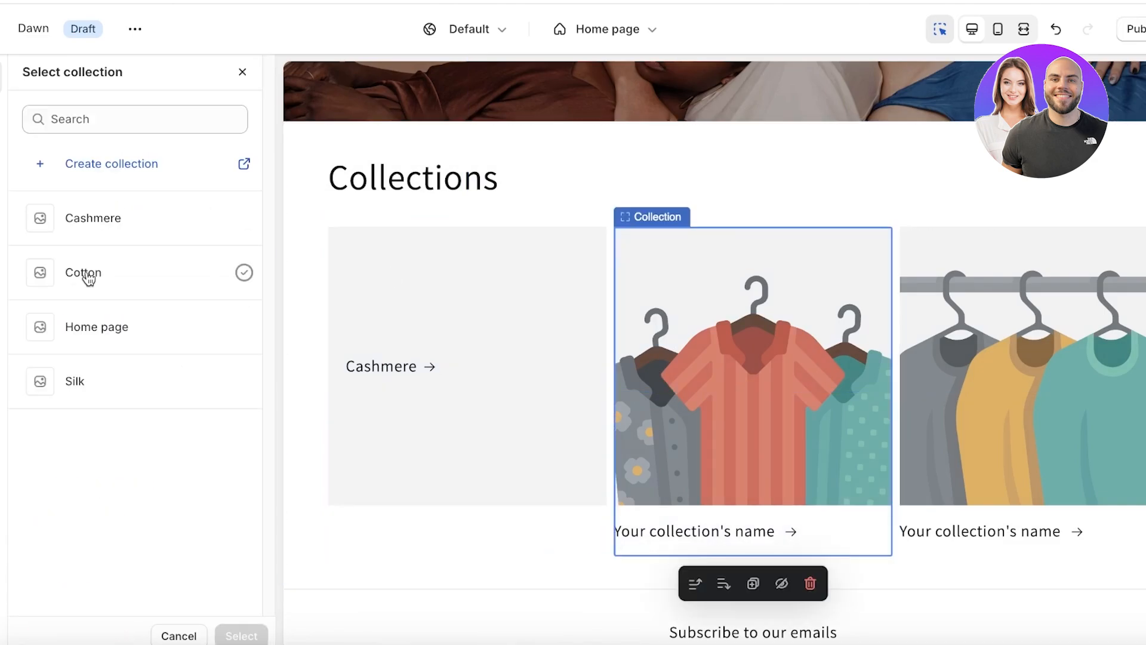
pyautogui.click(87, 274)
pyautogui.click(914, 403)
pyautogui.click(60, 155)
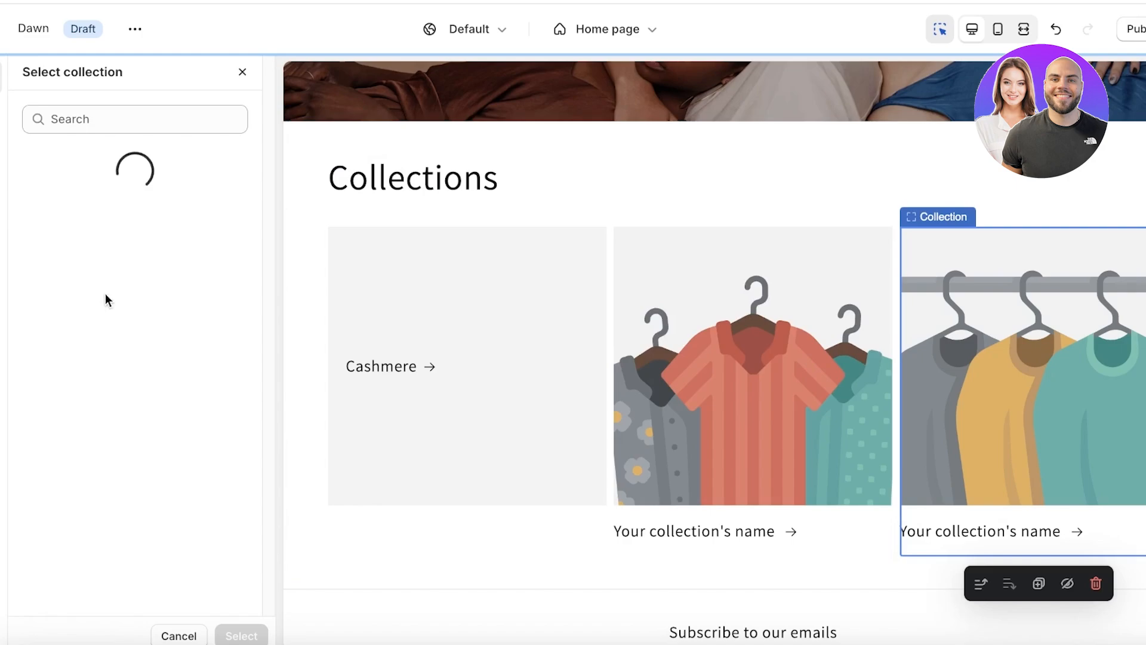
pyautogui.click(95, 328)
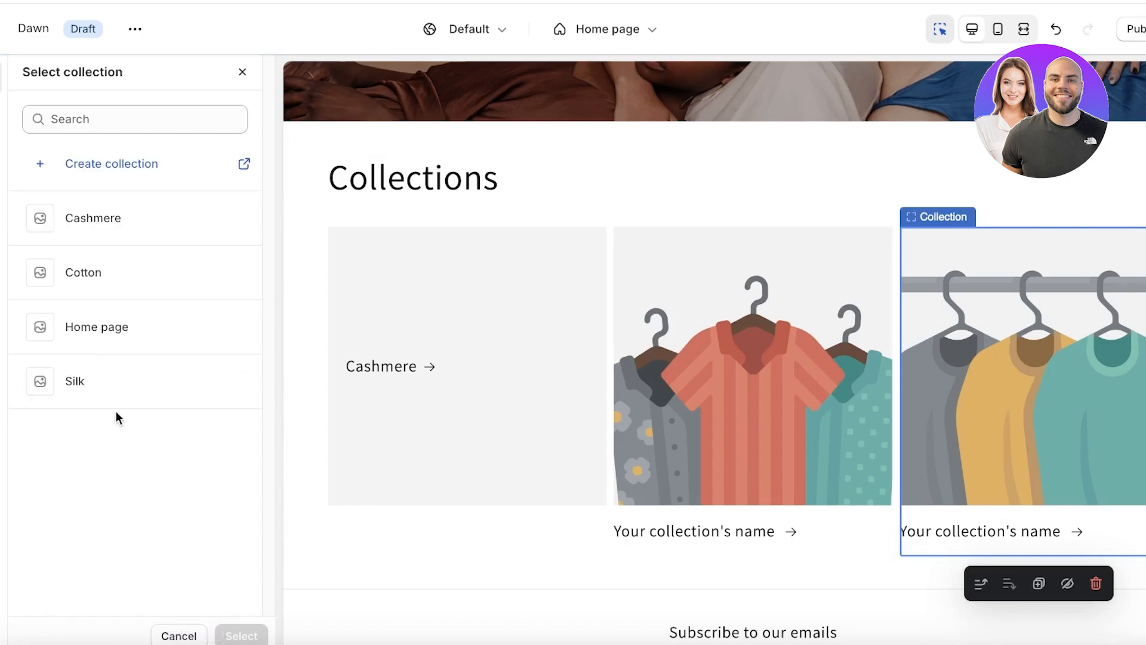
pyautogui.click(117, 391)
pyautogui.click(241, 636)
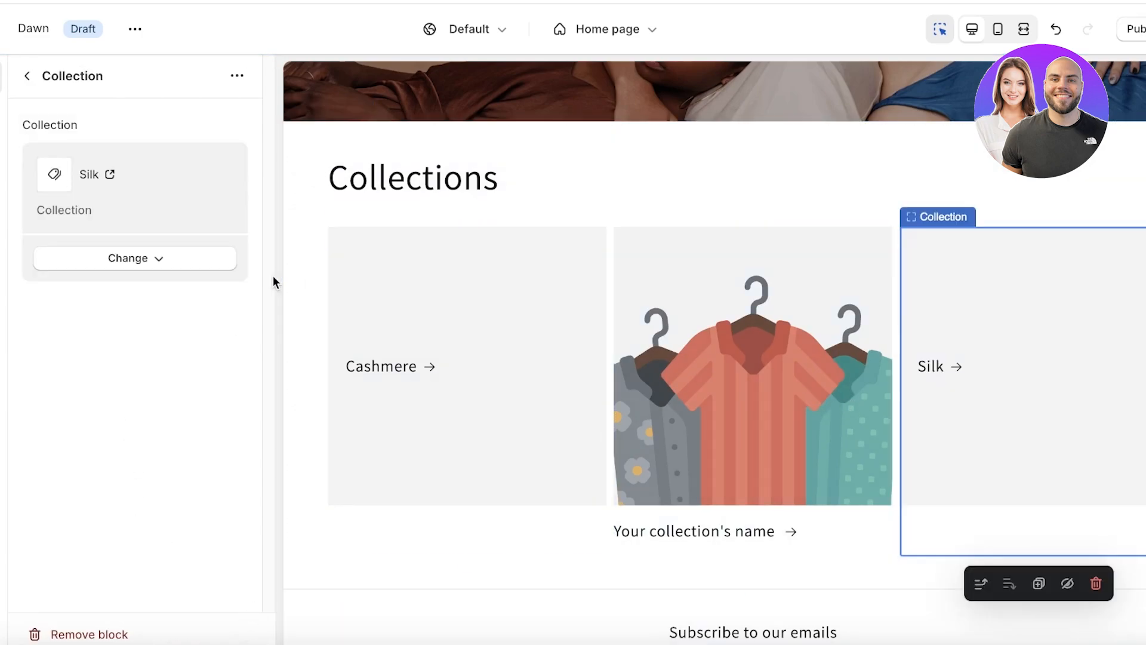
# Assign Cotton to the still-empty second card and review the Collection list settings.
pyautogui.click(768, 396)
pyautogui.click(122, 154)
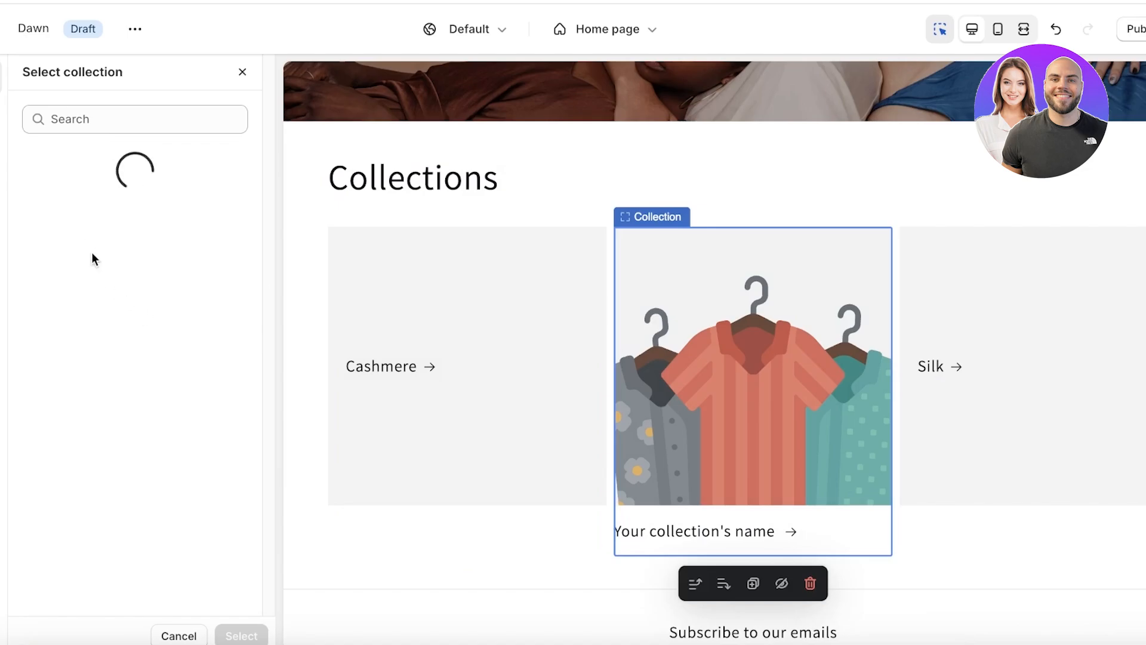
pyautogui.click(94, 276)
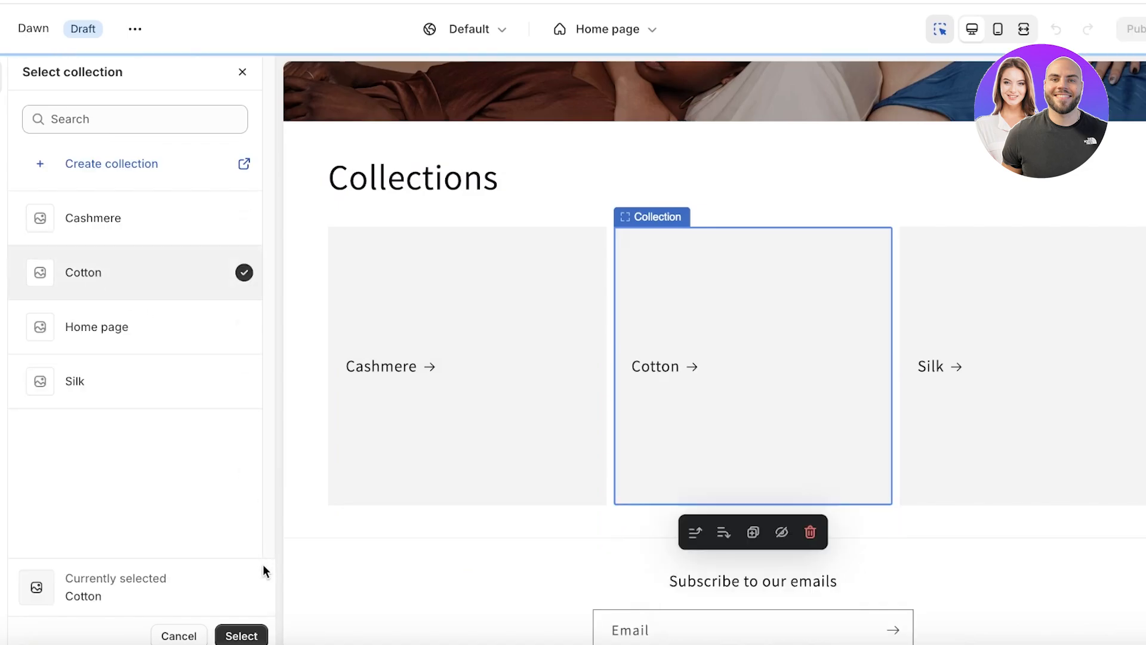
pyautogui.click(231, 639)
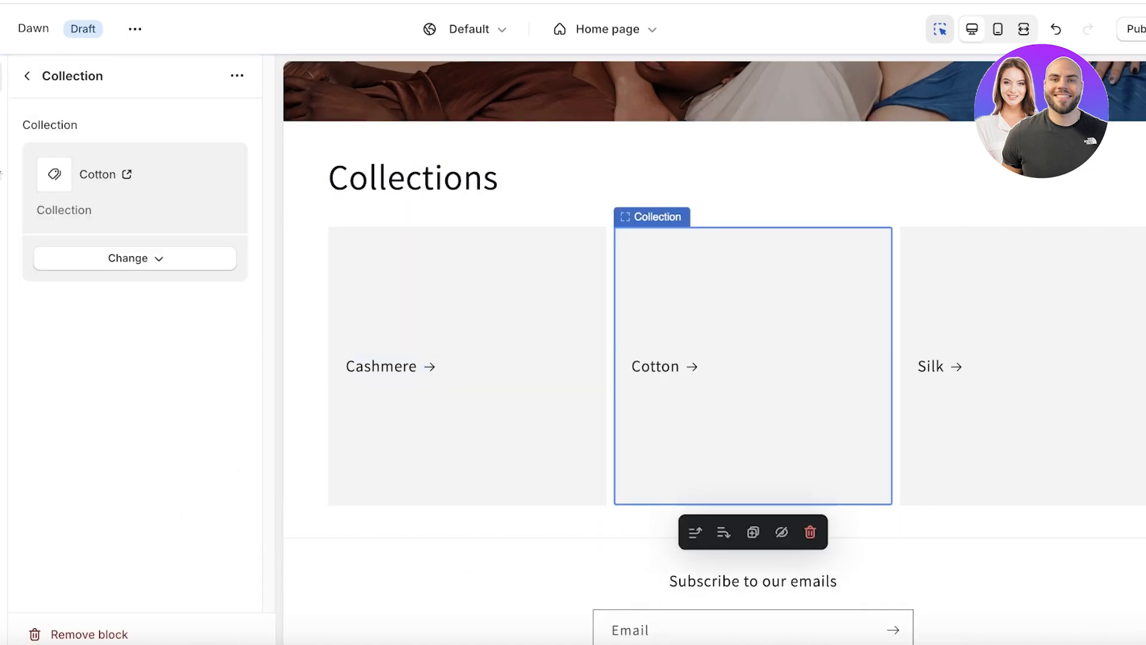
pyautogui.click(28, 86)
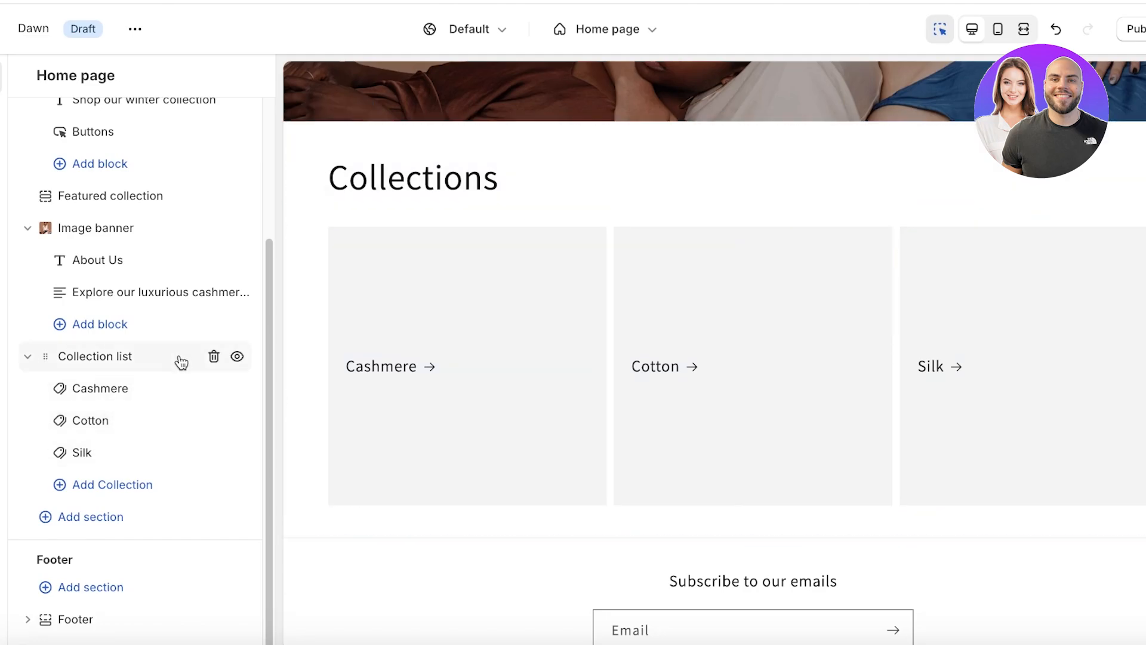
pyautogui.click(85, 389)
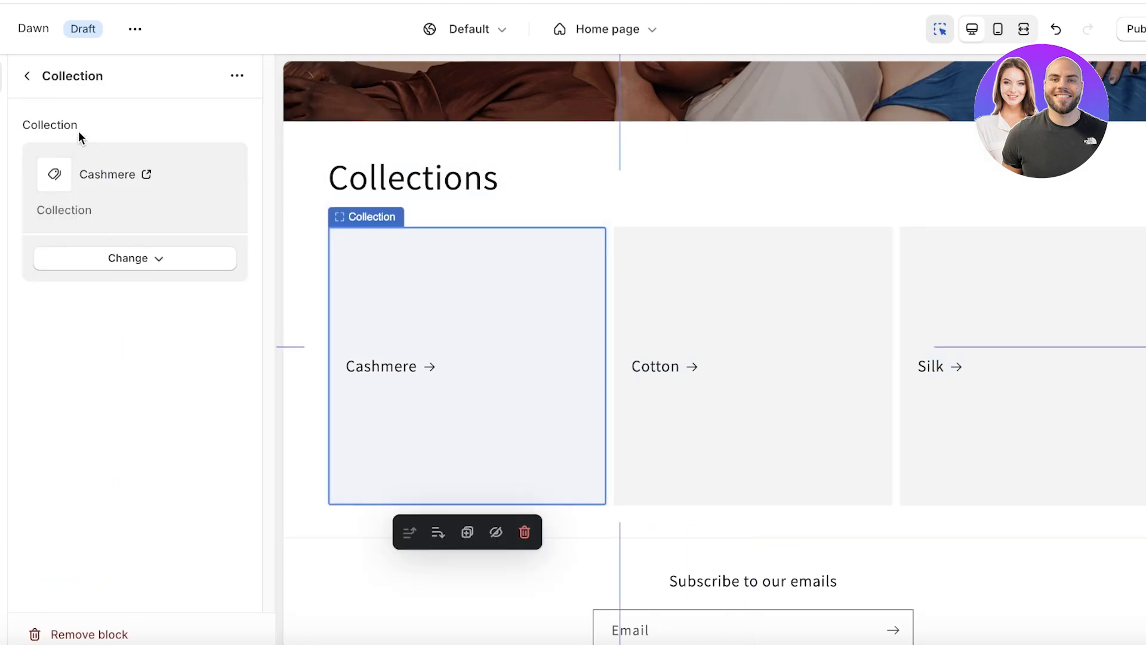
pyautogui.click(24, 78)
pyautogui.click(333, 179)
# Give the collection list section the black colour Scheme 4 instead of Scheme 3.
pyautogui.scroll(-10, 104, 320)
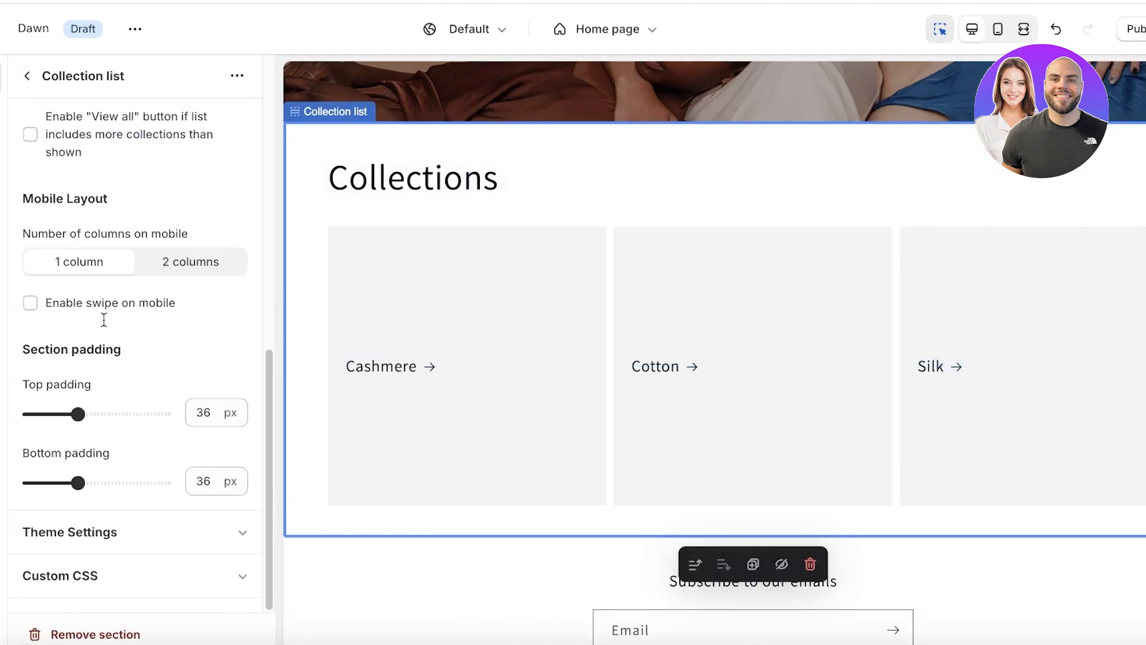
pyautogui.scroll(4, 90, 316)
pyautogui.click(82, 213)
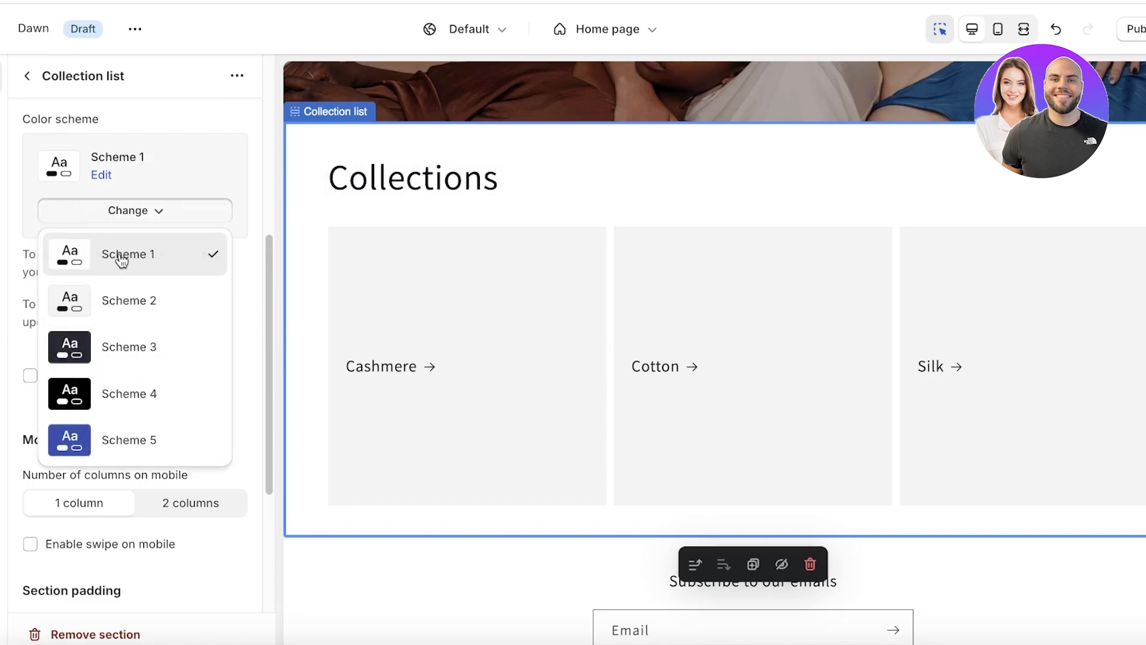
pyautogui.click(90, 346)
pyautogui.click(104, 212)
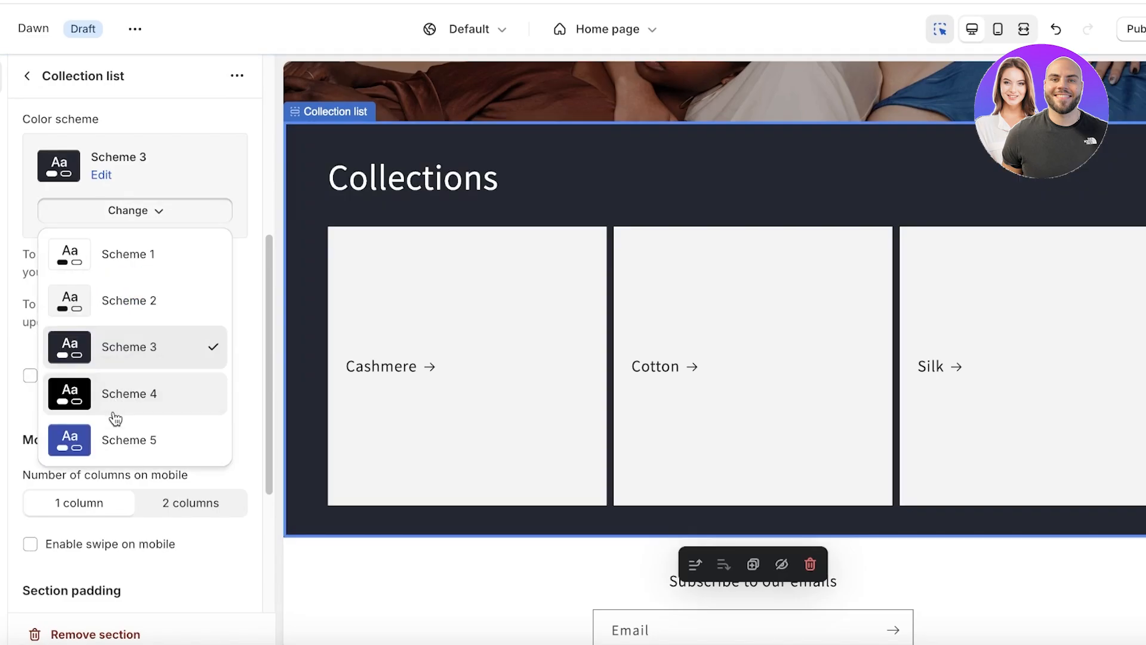
pyautogui.click(114, 397)
pyautogui.scroll(-3, 699, 396)
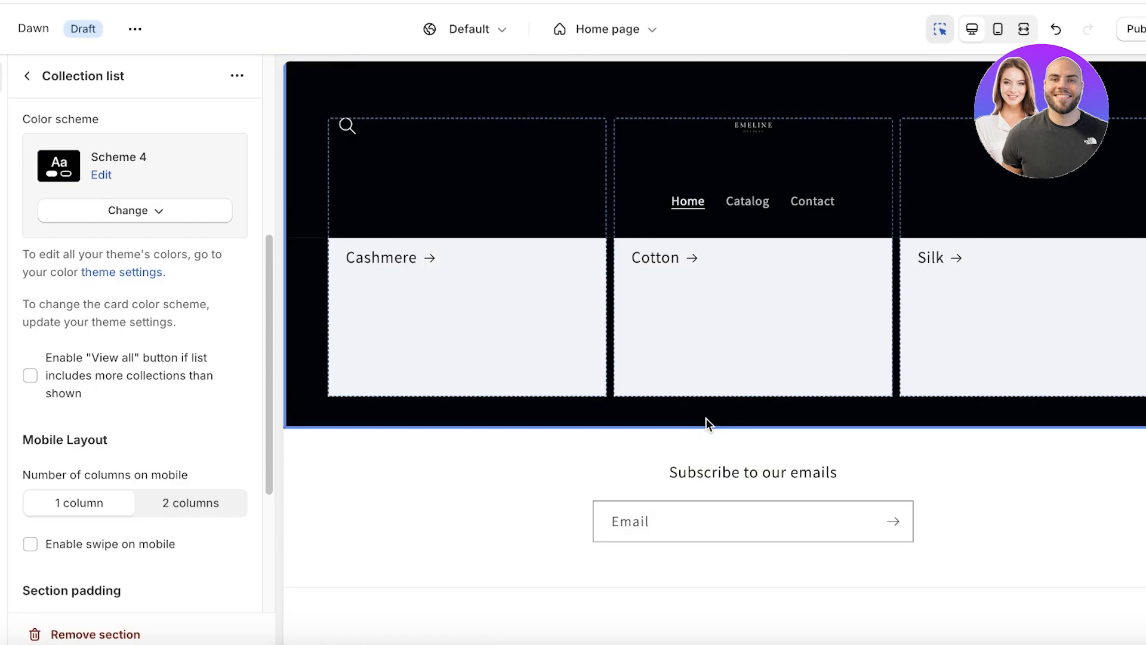
# Return to the home page's section list and scroll through the preview.
pyautogui.moveTo(754, 428)
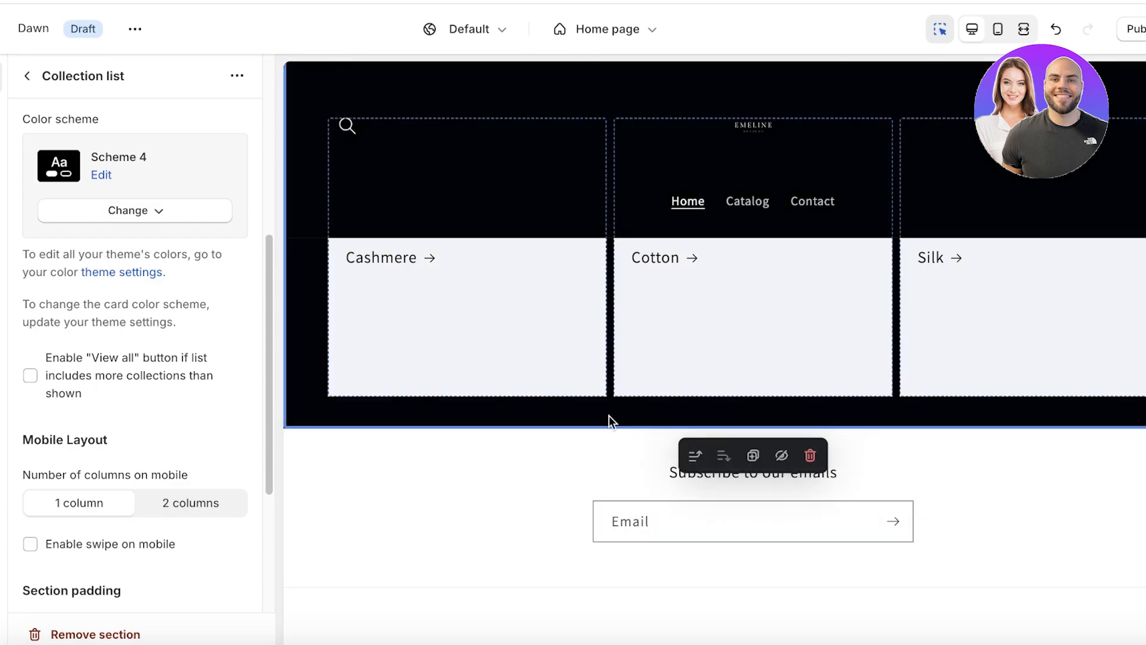
pyautogui.click(25, 76)
pyautogui.scroll(5, 543, 295)
pyautogui.scroll(5, 619, 308)
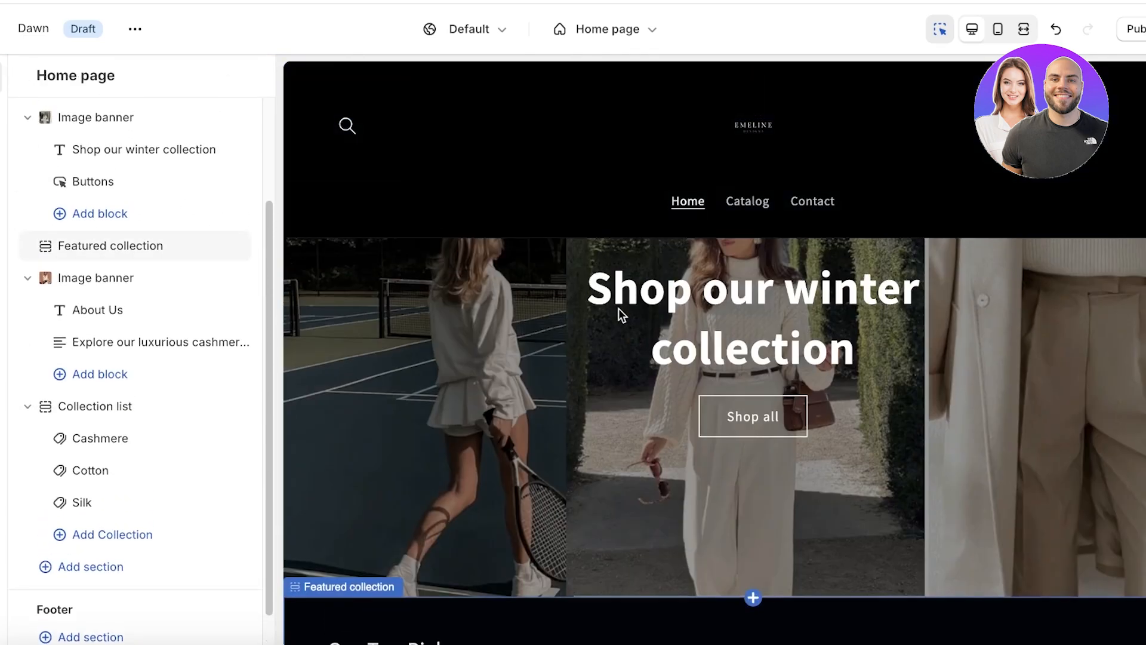
pyautogui.scroll(-5, 637, 324)
pyautogui.scroll(-10, 912, 298)
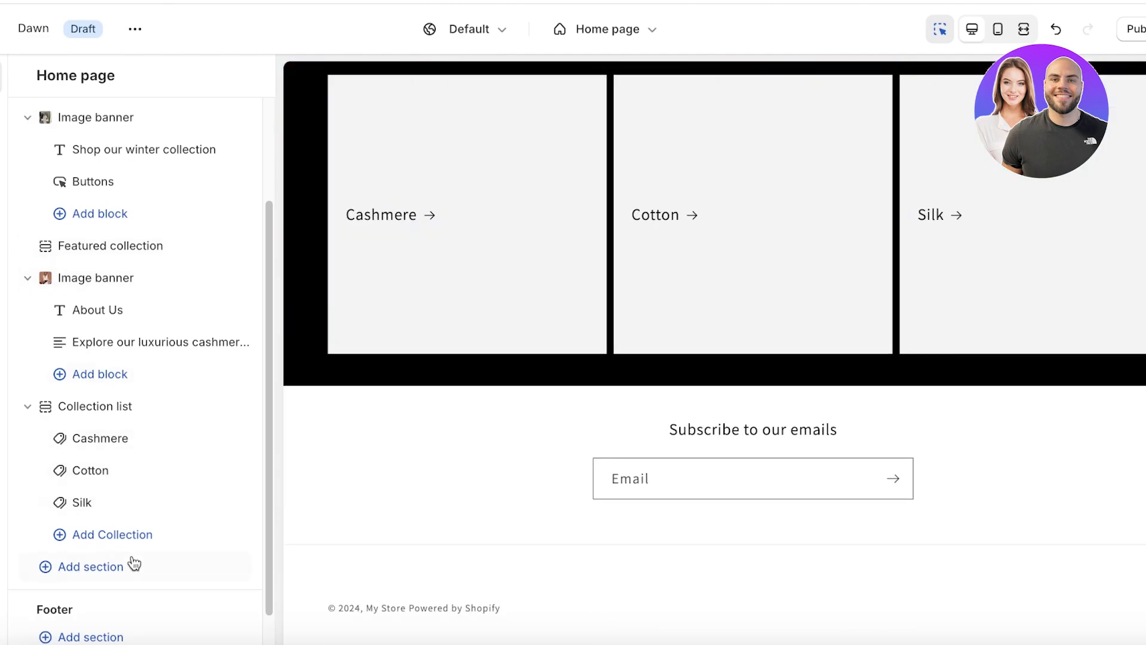
# Add a Rich text section below the collection list, discarding a stray Page section.
pyautogui.click(86, 567)
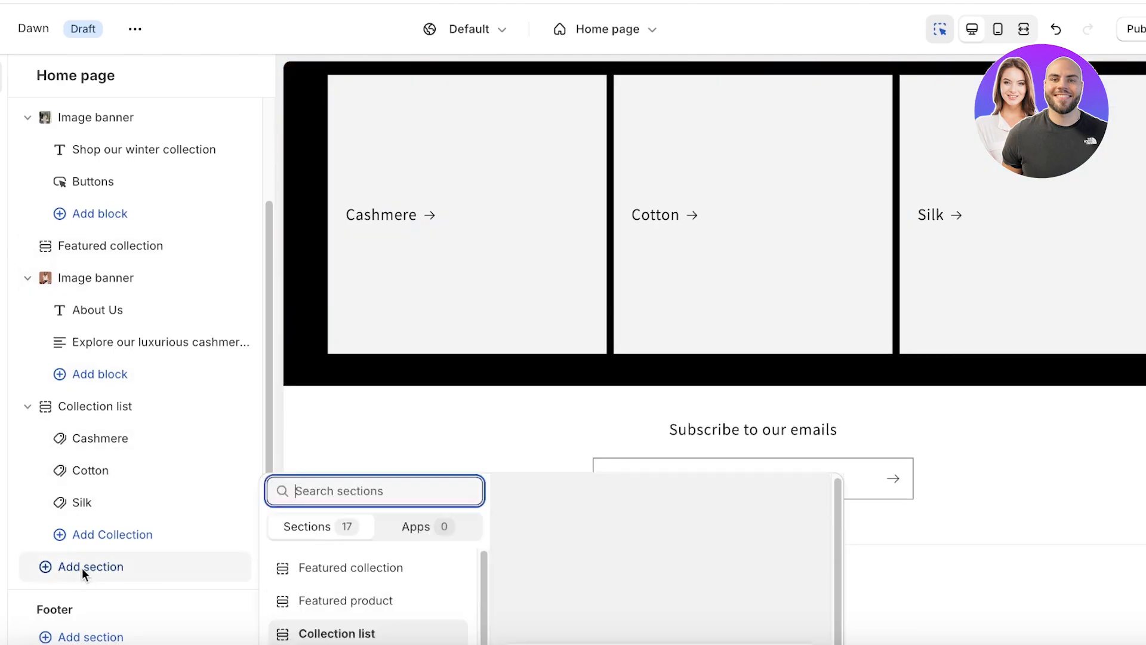
pyautogui.scroll(-3, 361, 478)
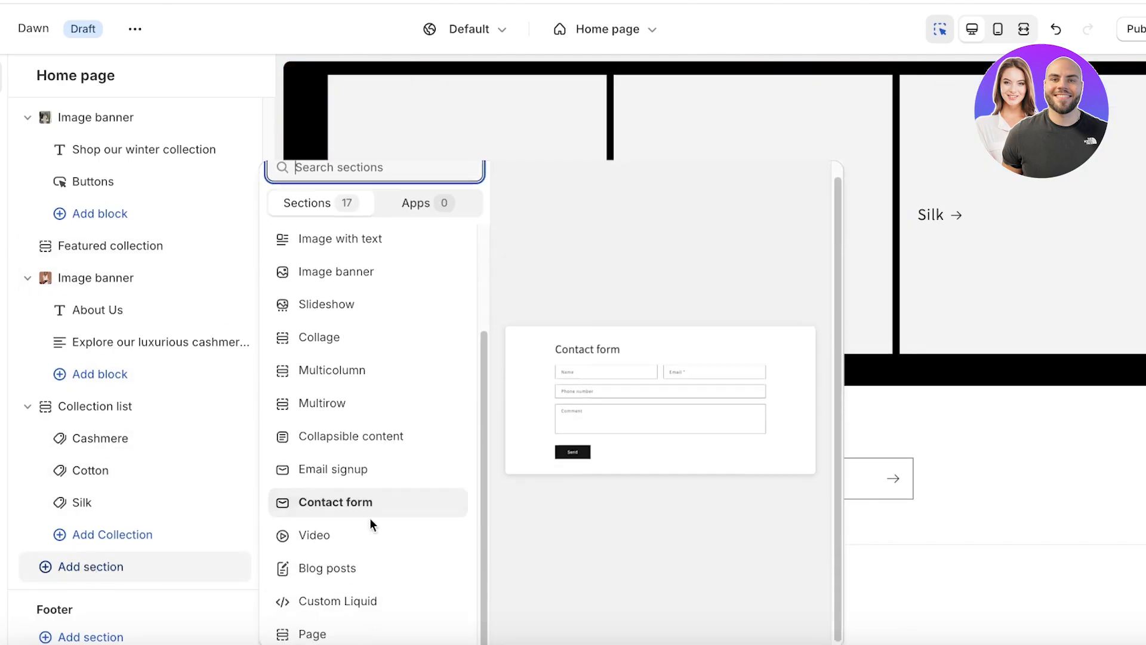
pyautogui.click(312, 630)
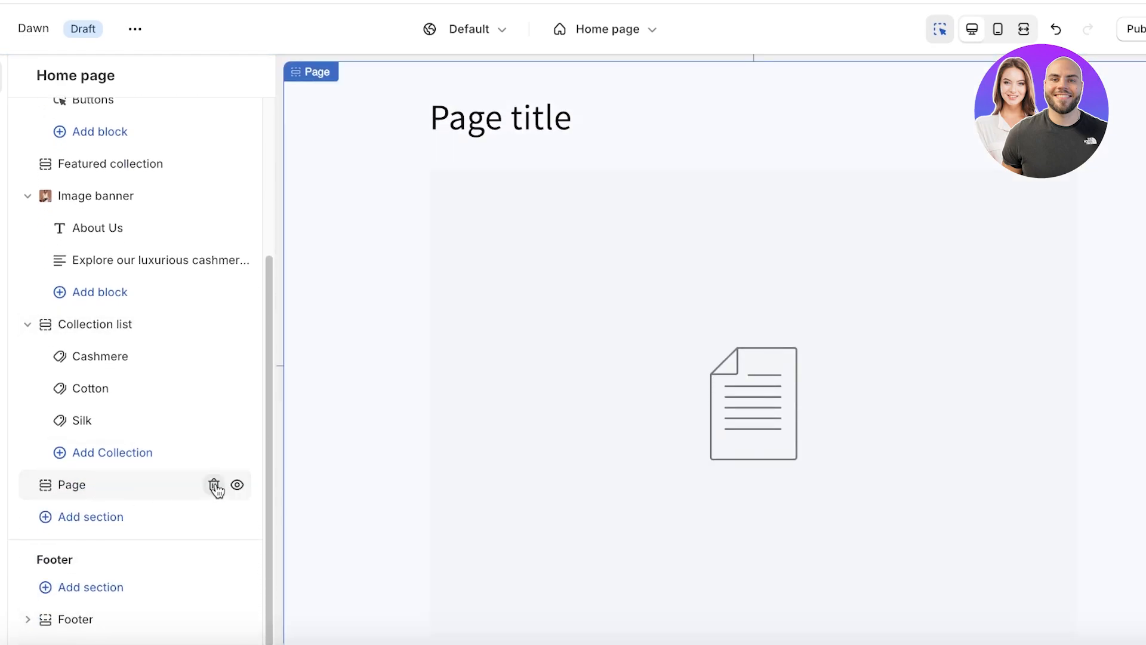
pyautogui.click(214, 484)
pyautogui.click(101, 514)
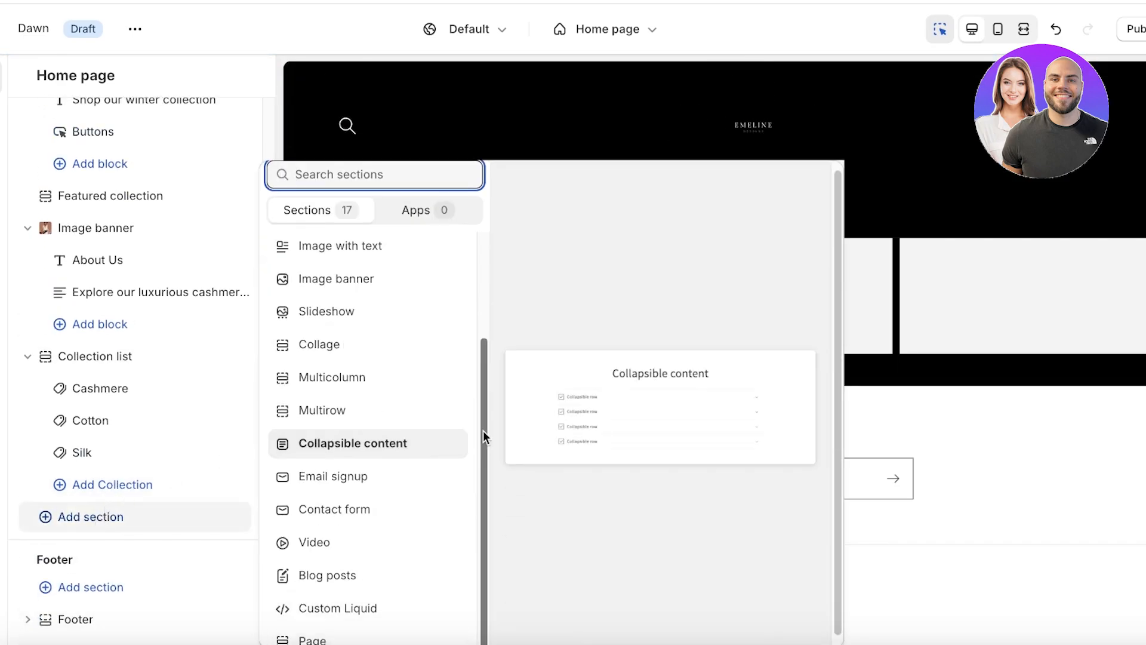
pyautogui.scroll(3, 328, 441)
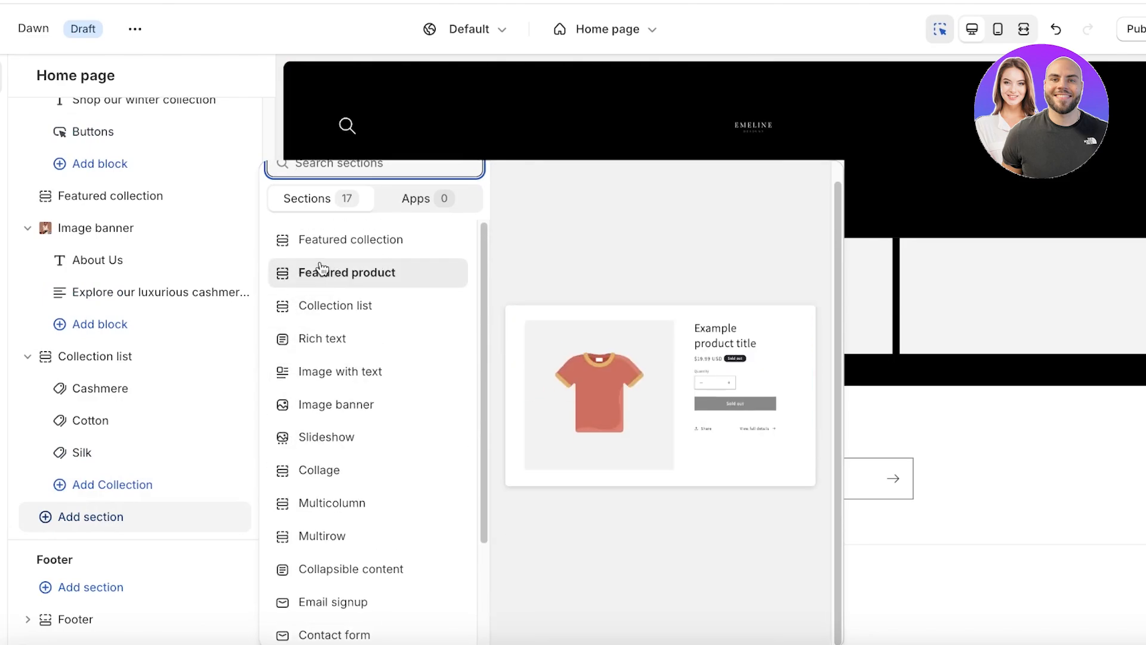
pyautogui.click(338, 342)
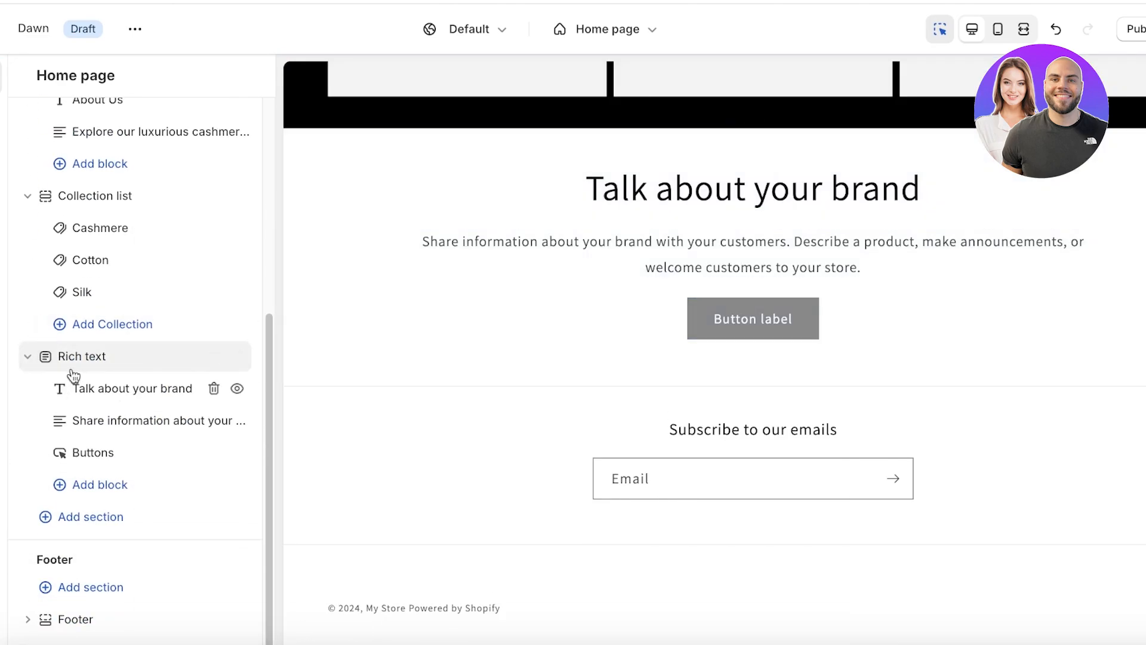
# Change the section heading to 'Lets Connect', bold and Extra large.
pyautogui.click(81, 386)
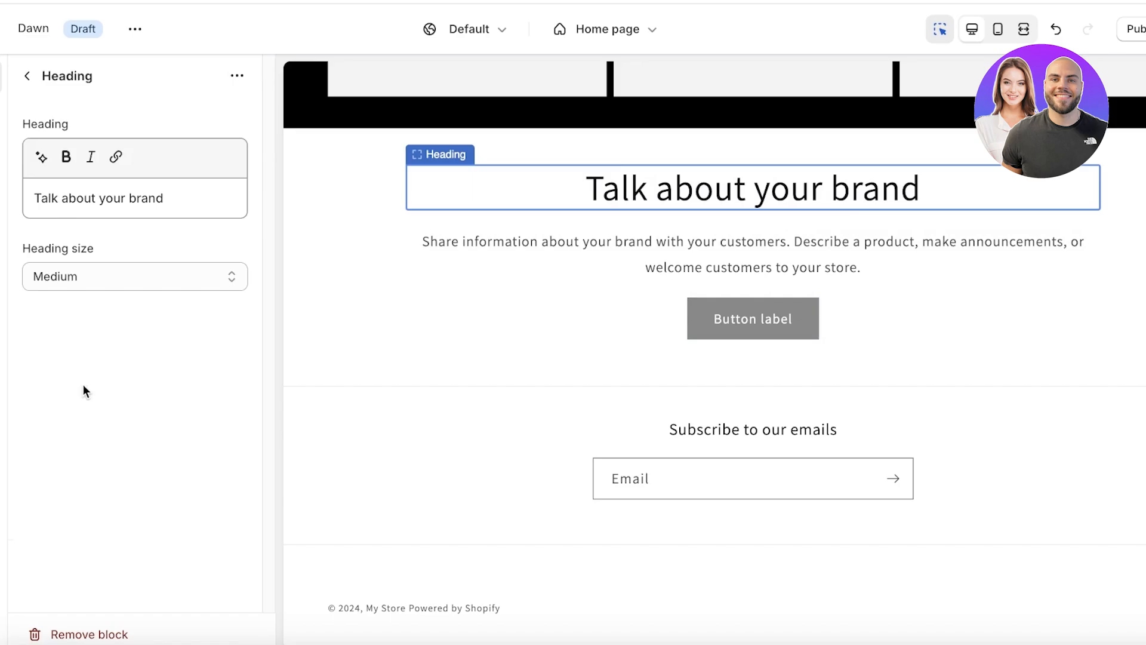
pyautogui.tripleClick(93, 191)
pyautogui.write('A')
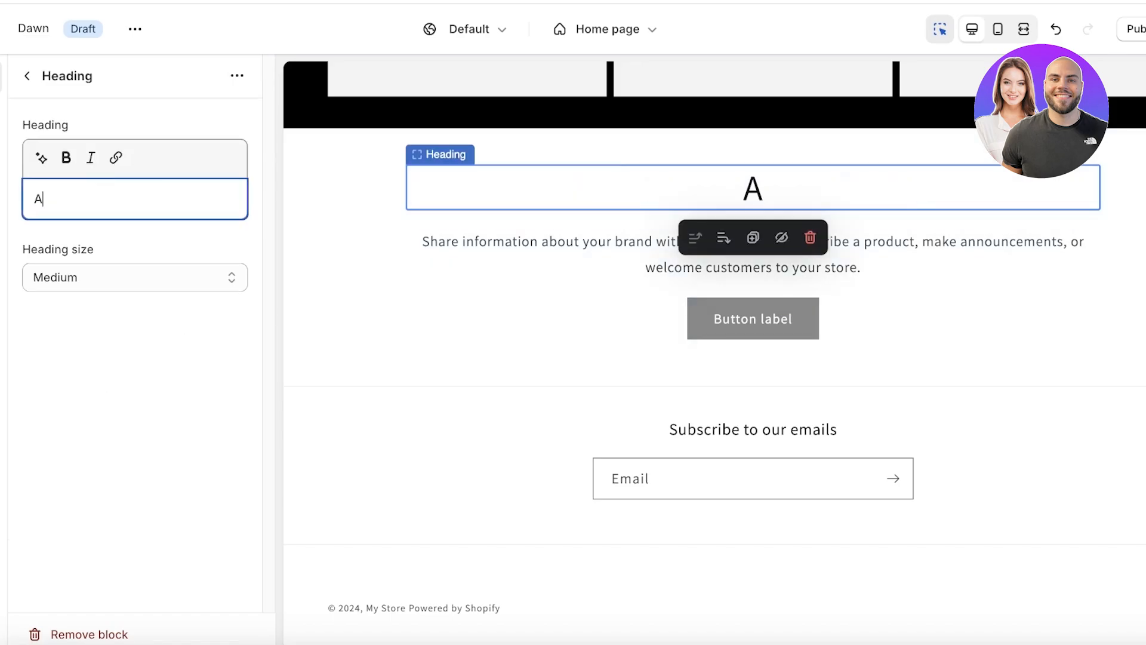
pyautogui.press('BackSpace')
pyautogui.write('Lets ')
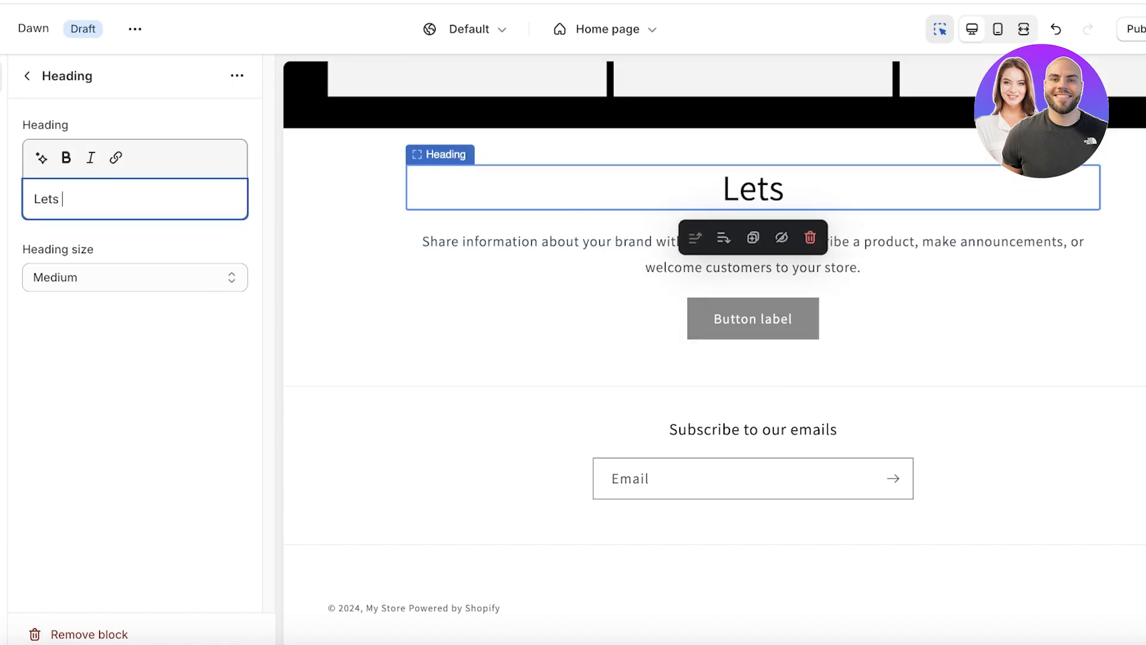
pyautogui.write('Connect')
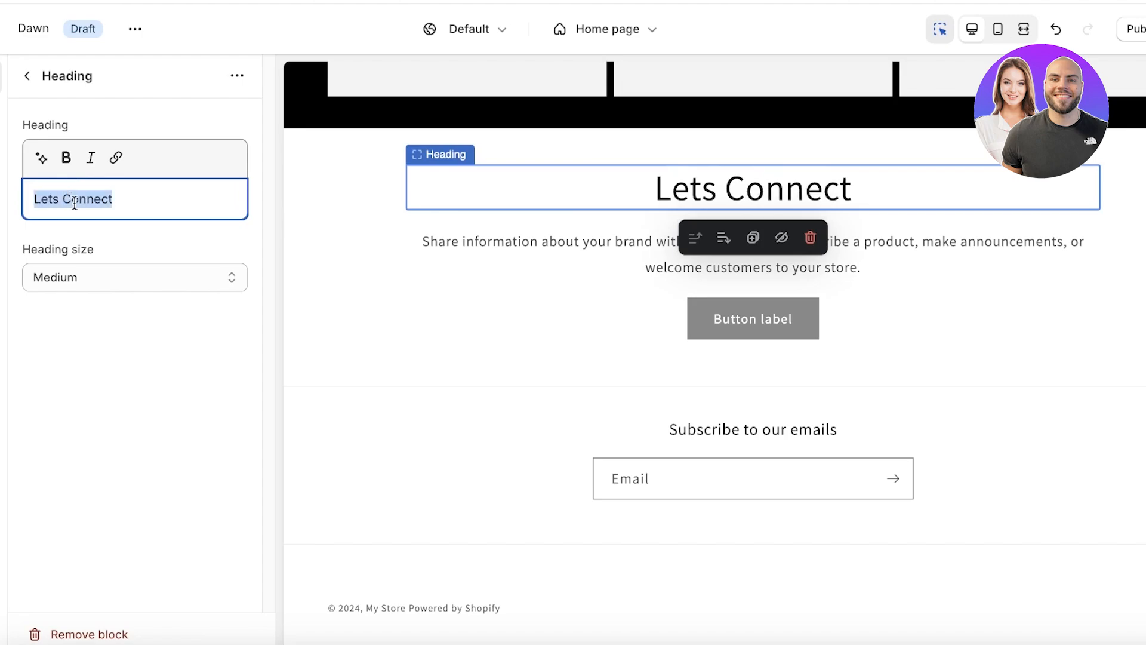
pyautogui.click(67, 158)
pyautogui.click(108, 277)
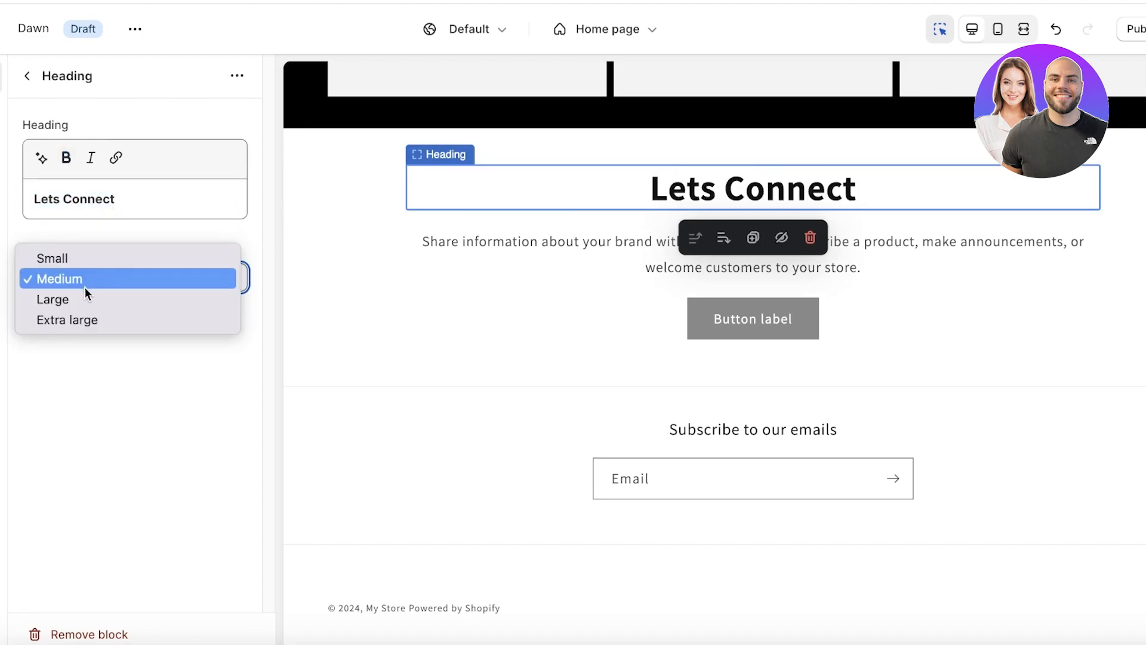
pyautogui.click(82, 312)
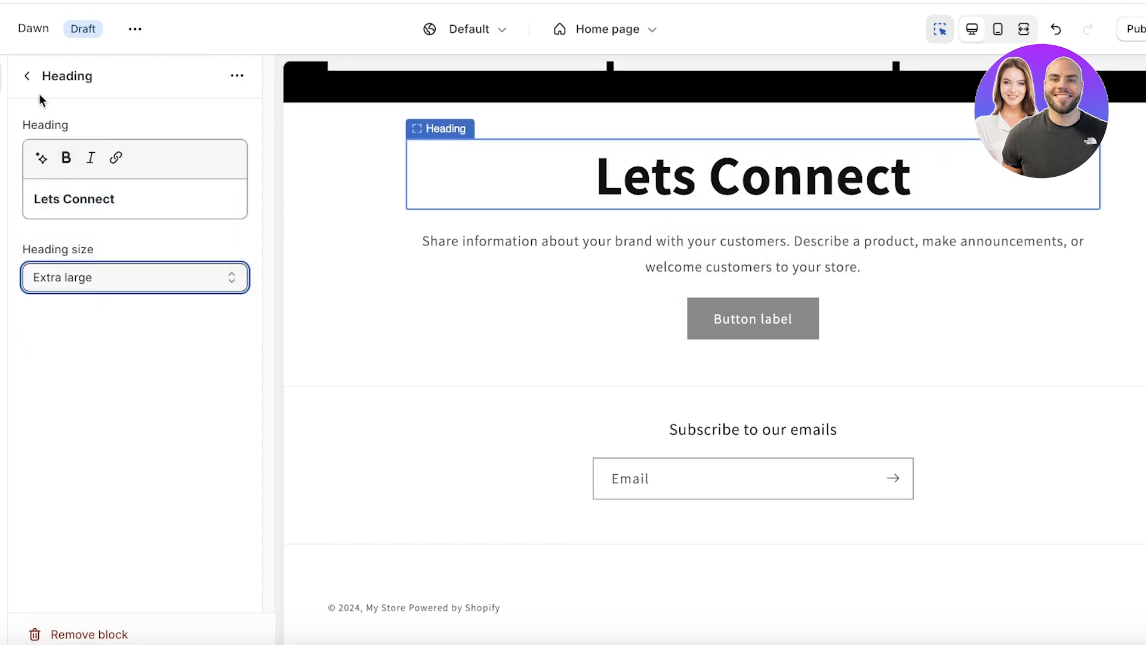
# Replace the description text with 'Connect with us on your socials'.
pyautogui.click(28, 77)
pyautogui.click(112, 436)
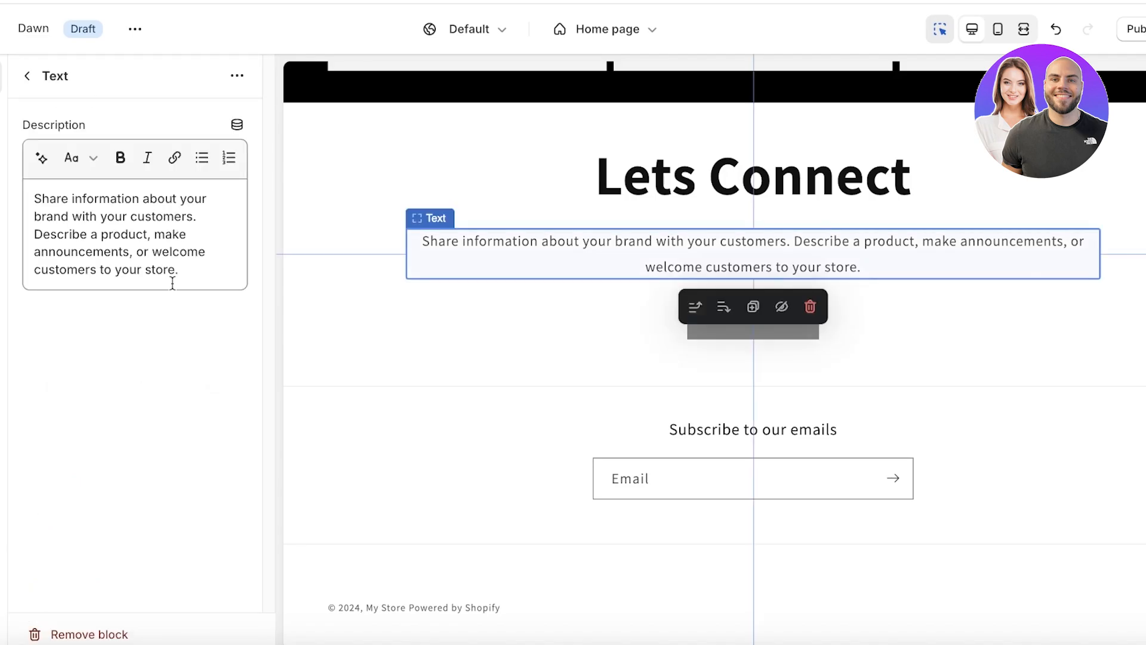
pyautogui.moveTo(171, 282); pyautogui.dragTo(41, 155)
pyautogui.press('BackSpace')
pyautogui.write('A')
pyautogui.press('BackSpace')
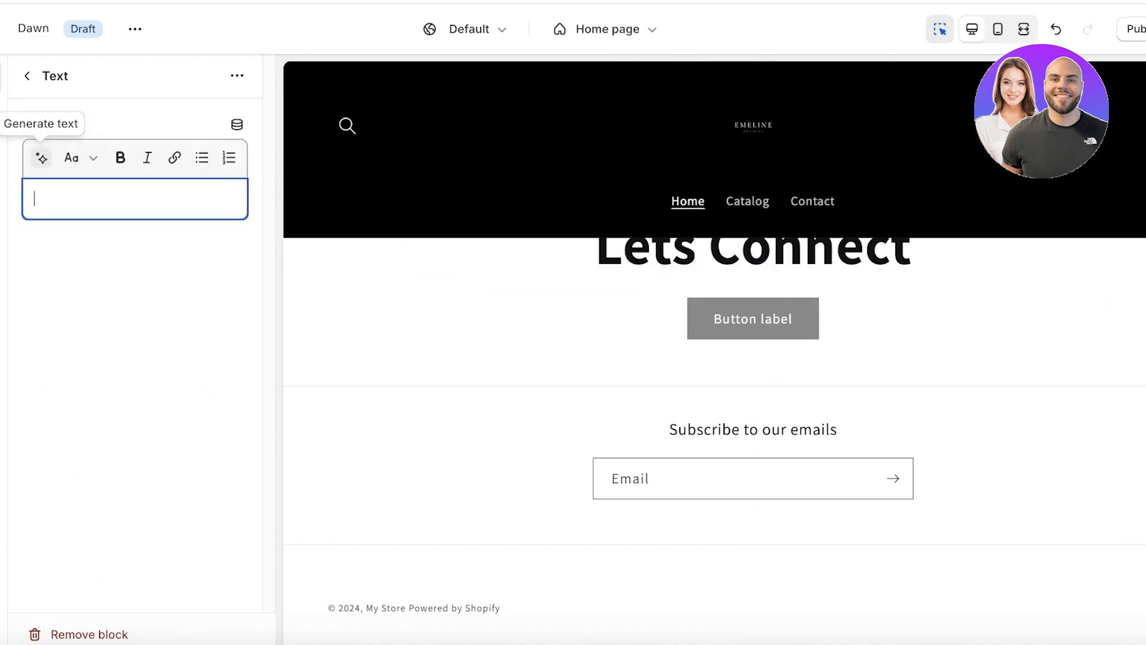
pyautogui.write('Connect wit')
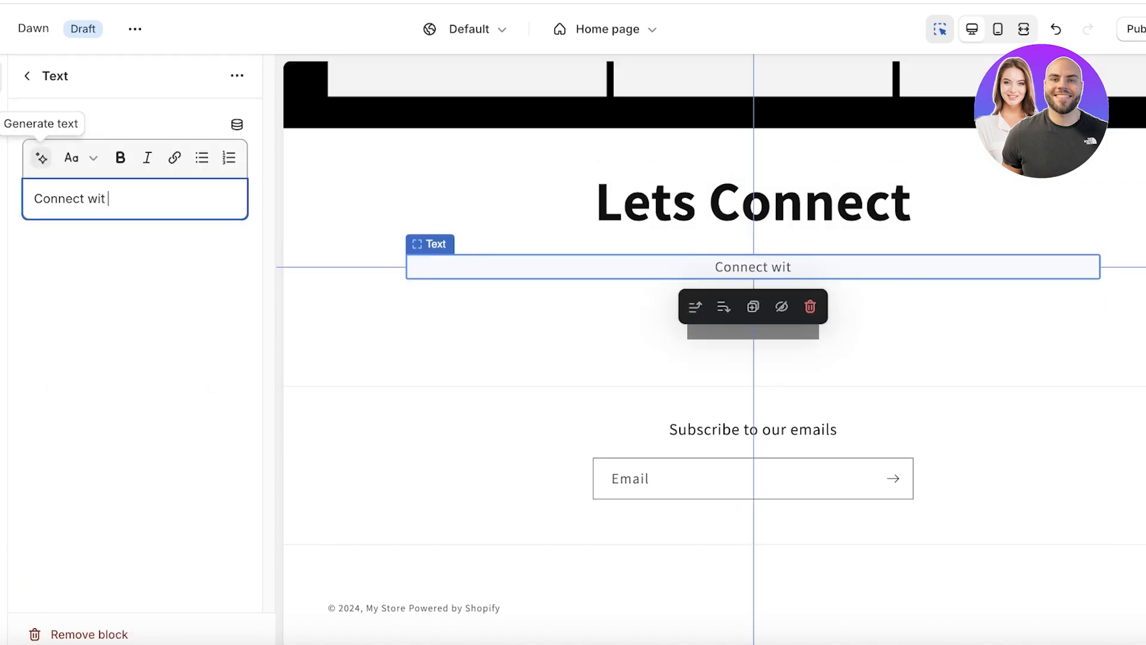
pyautogui.write('h us on your so')
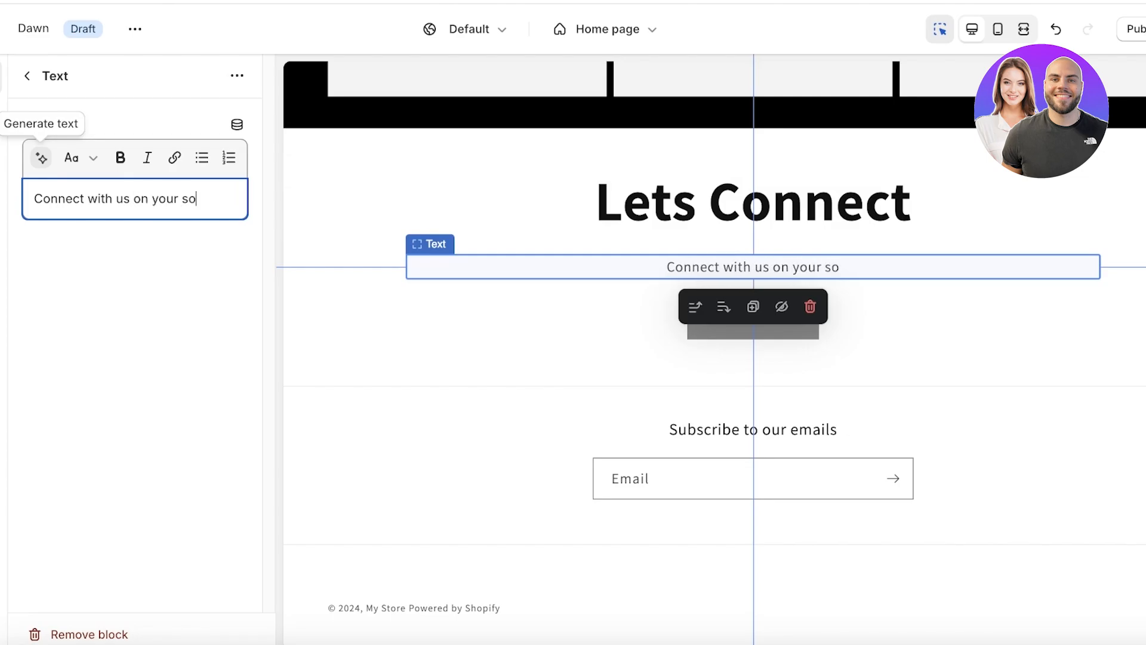
pyautogui.write('cials')
pyautogui.click(27, 76)
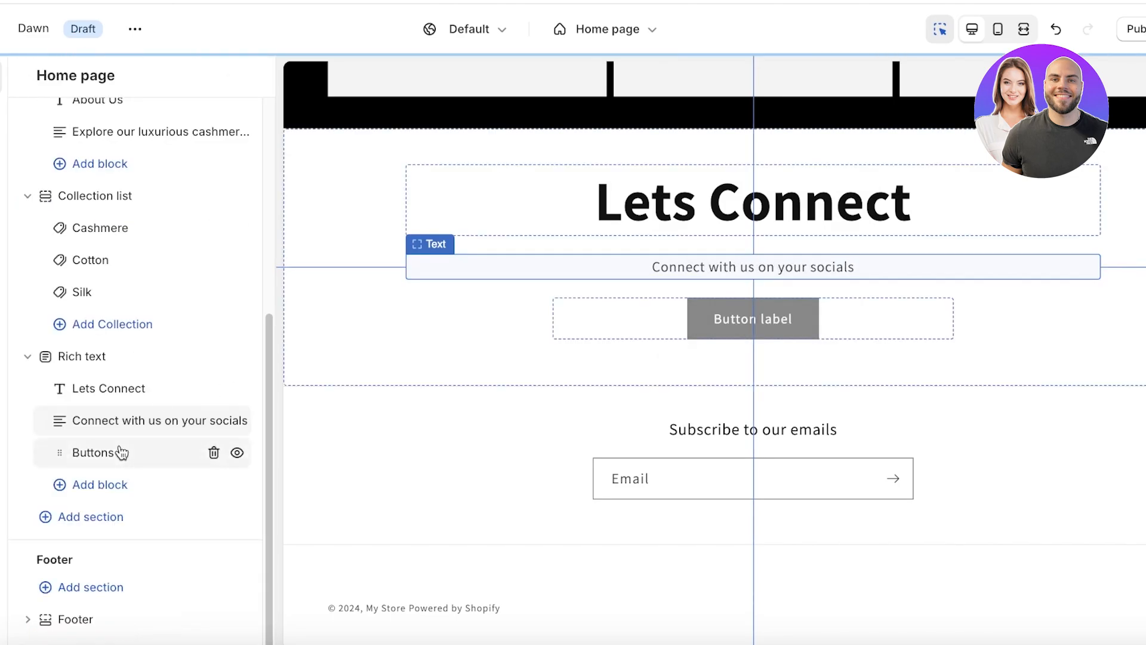
pyautogui.click(95, 453)
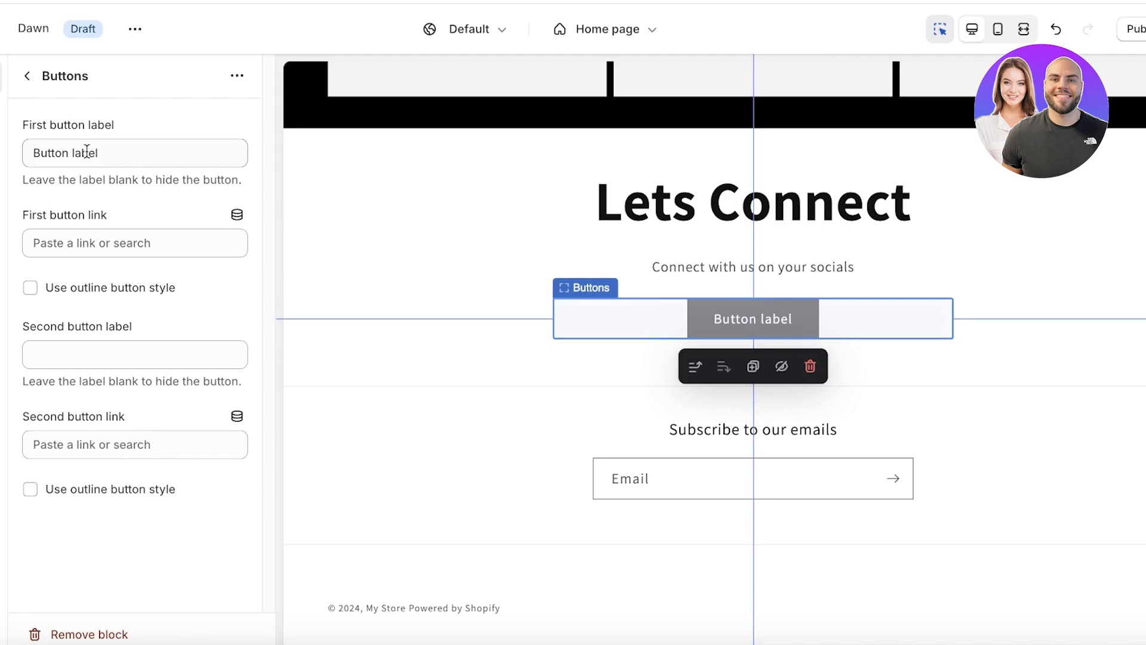
# Label the first button 'Instagram' and link it to Instagram.com.
pyautogui.tripleClick(150, 151)
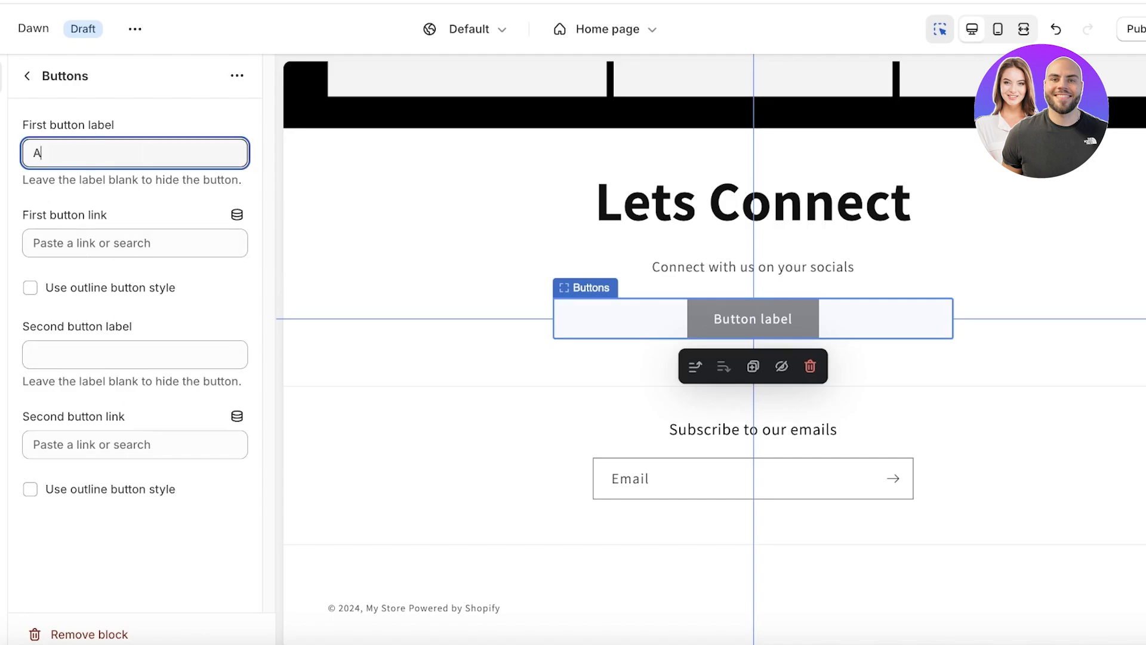
pyautogui.write('Instagram')
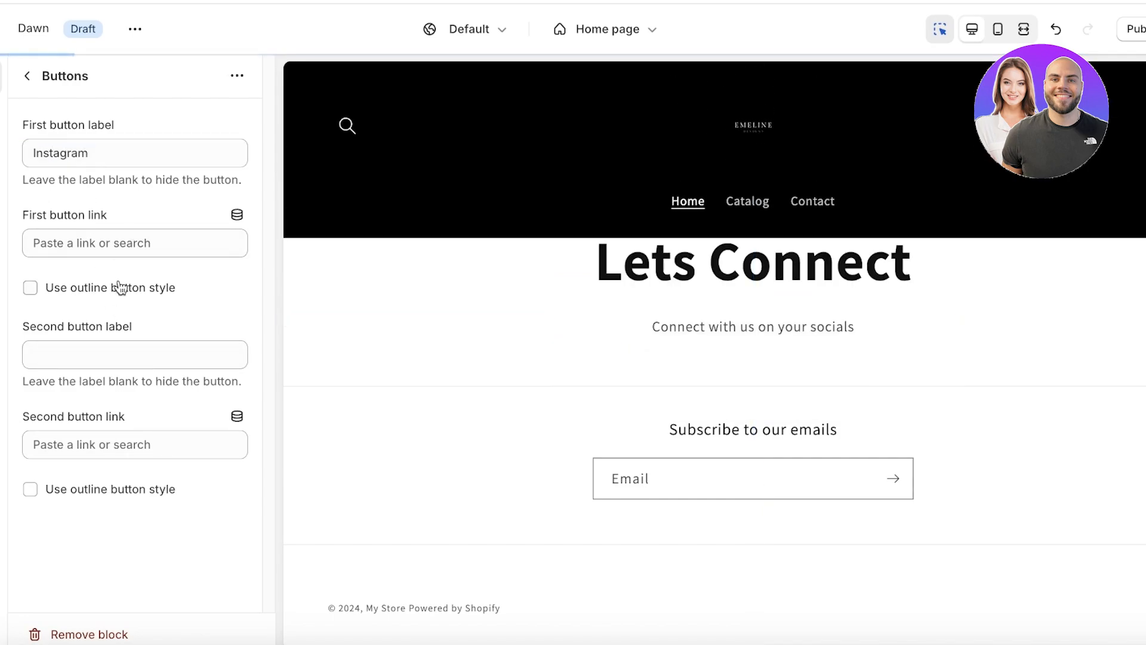
pyautogui.click(124, 245)
pyautogui.write('Ins')
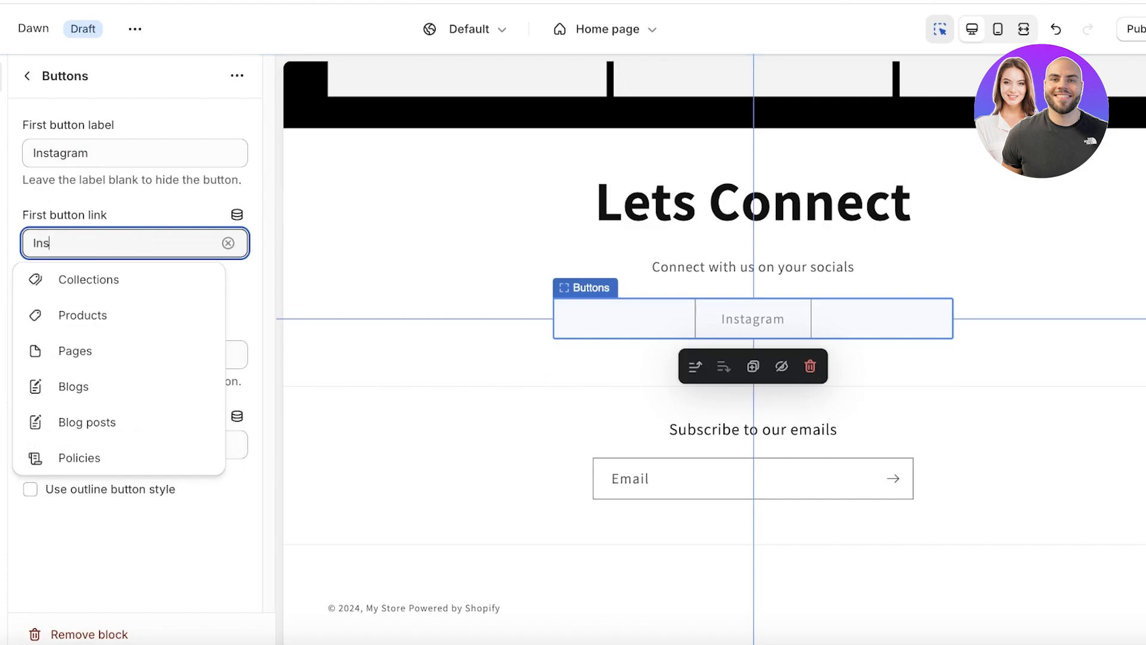
pyautogui.write('tagram.com')
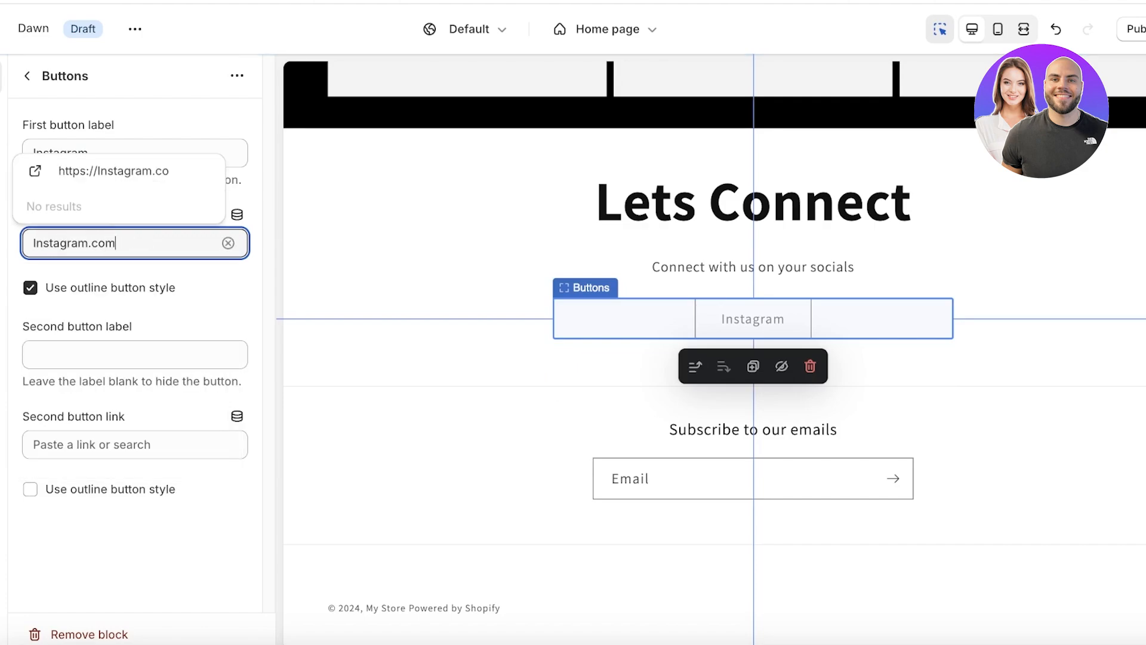
pyautogui.press('Return')
# Label the second button 'Tiktok' and link it to tiktok.com.
pyautogui.click(100, 353)
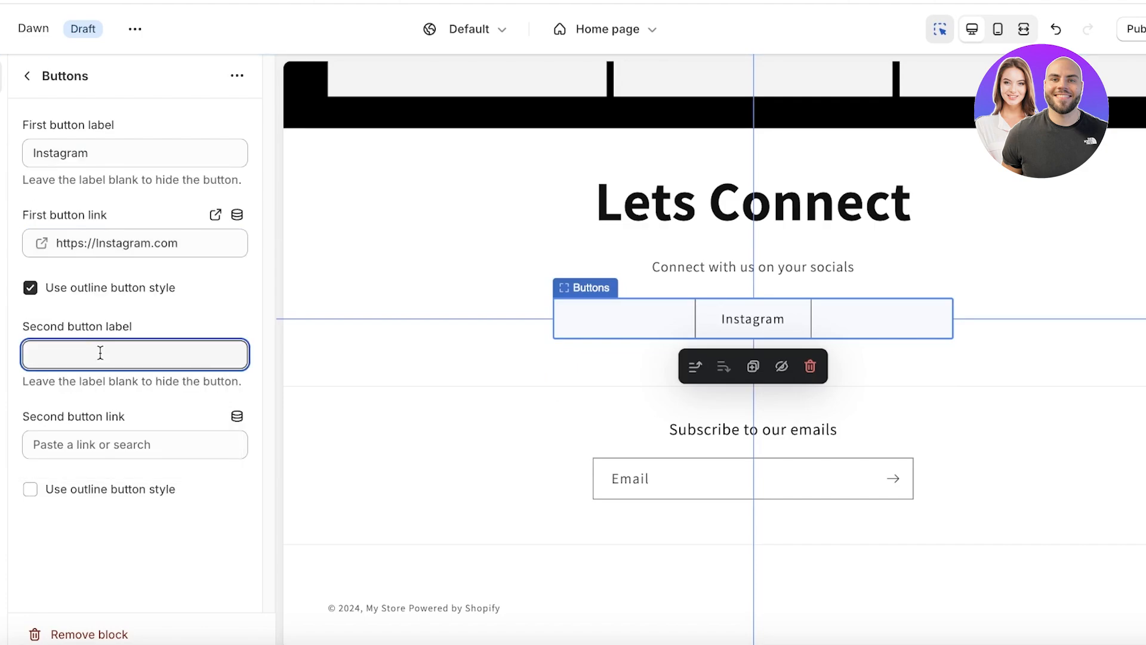
pyautogui.write('T')
pyautogui.write('iktok')
pyautogui.click(98, 440)
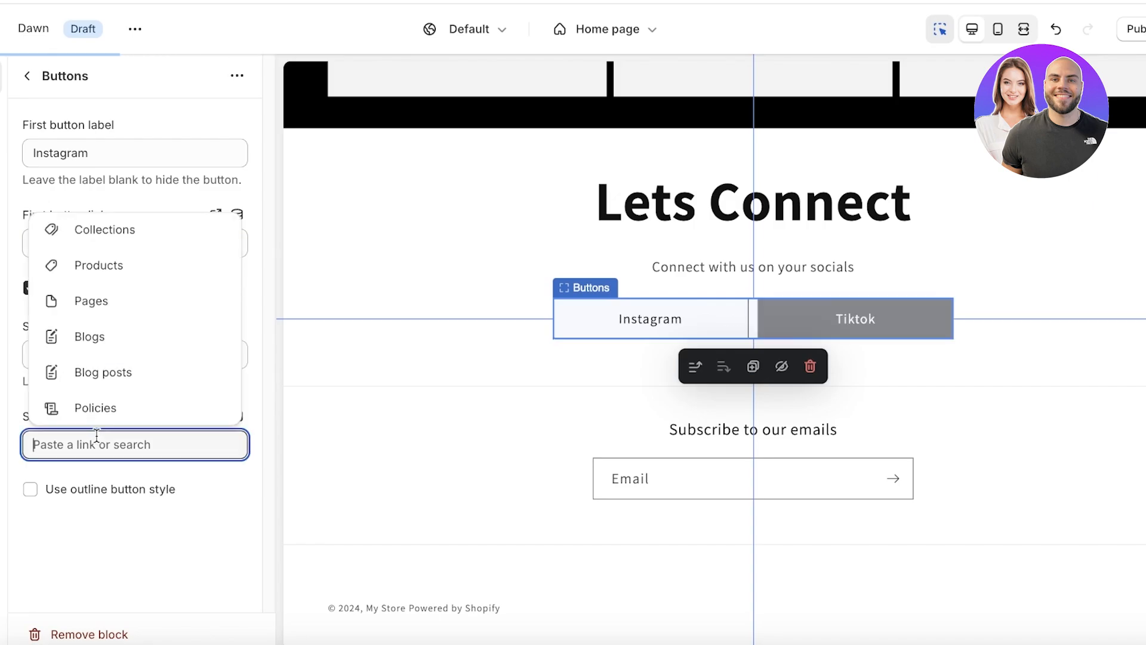
pyautogui.write('tiktok.com')
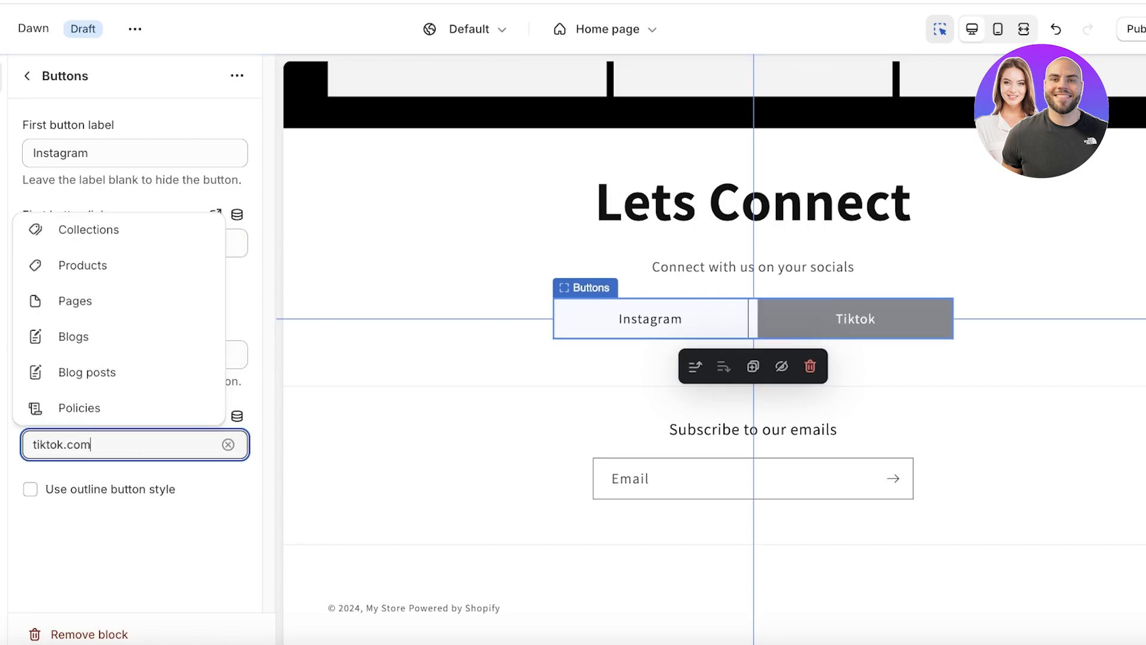
pyautogui.press('Return')
pyautogui.click(312, 317)
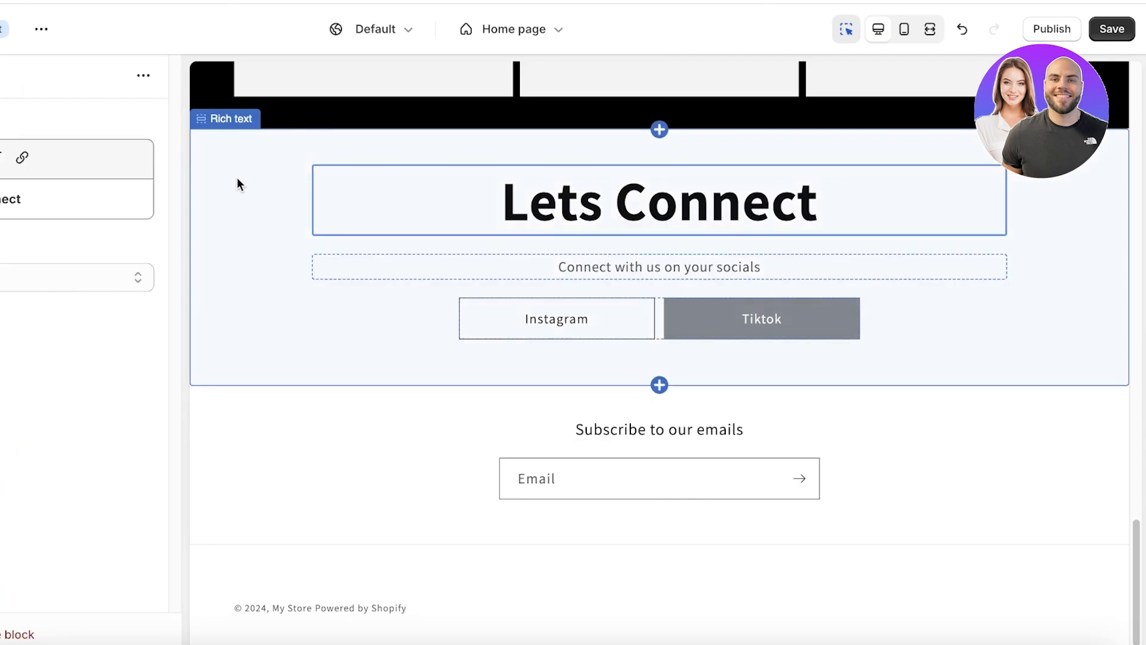
pyautogui.click(203, 144)
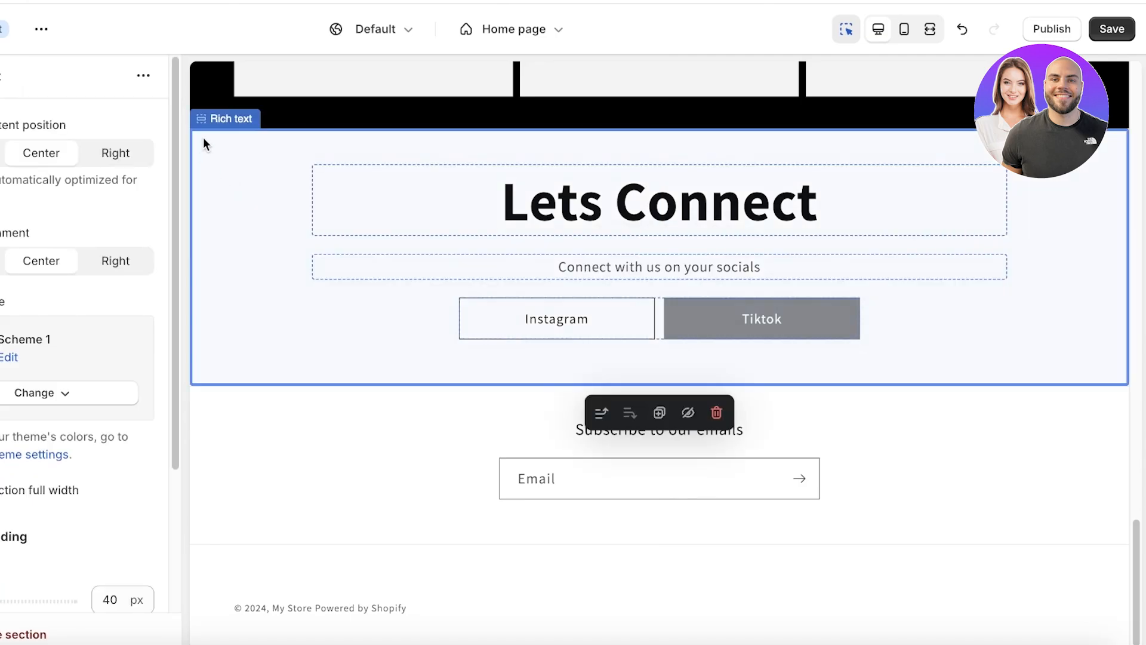